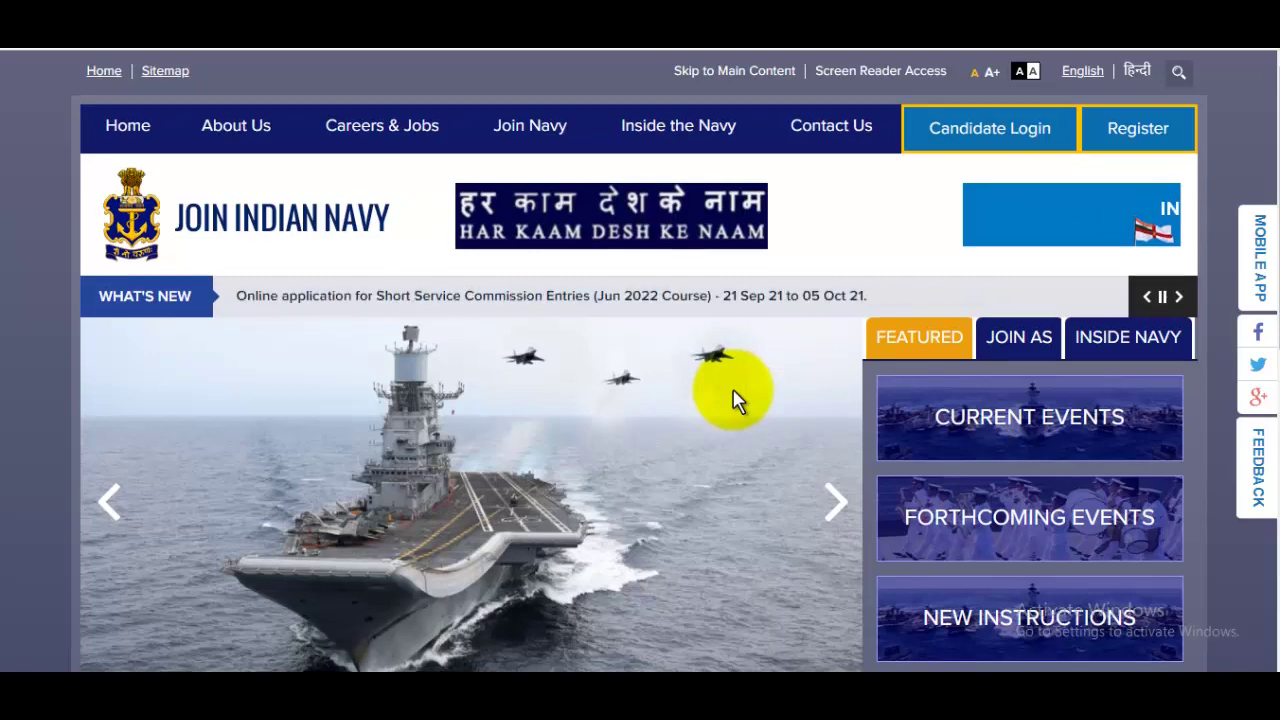
# Review the Important Dates section, highlighting the apply-online date
pyautogui.scroll(-3, 733, 392)
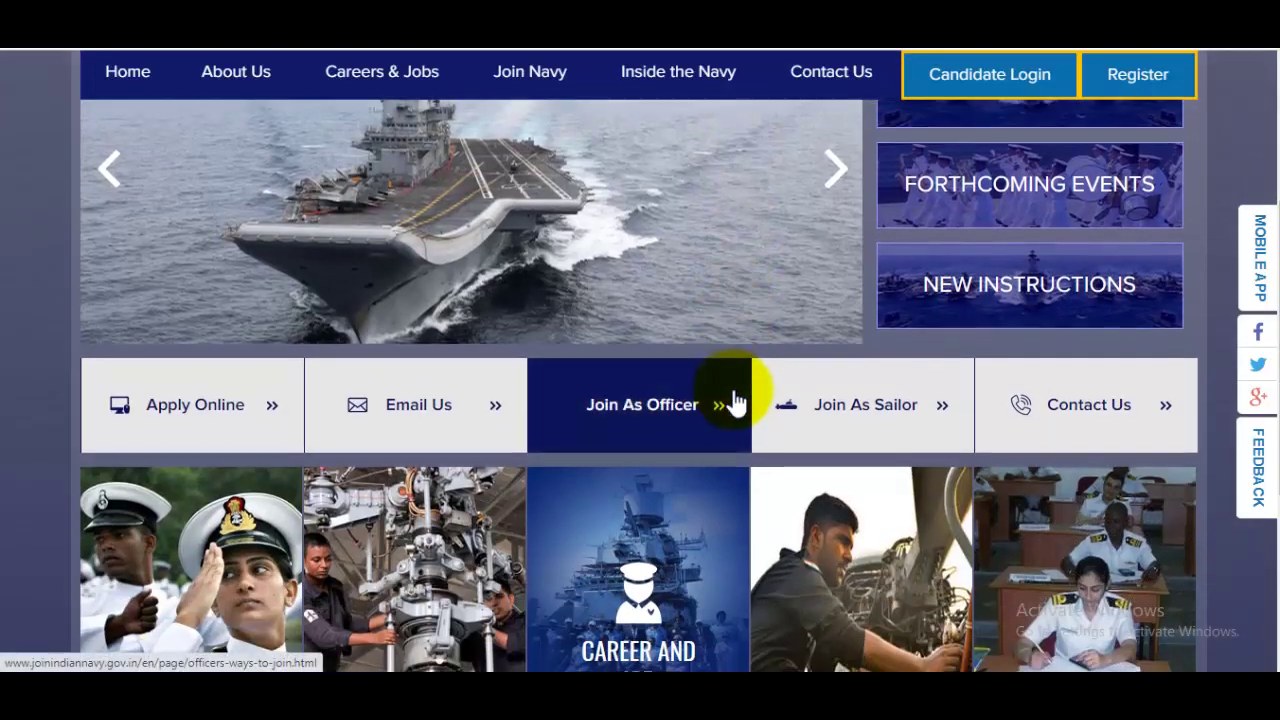
pyautogui.scroll(-3, 735, 400)
pyautogui.scroll(6, 733, 398)
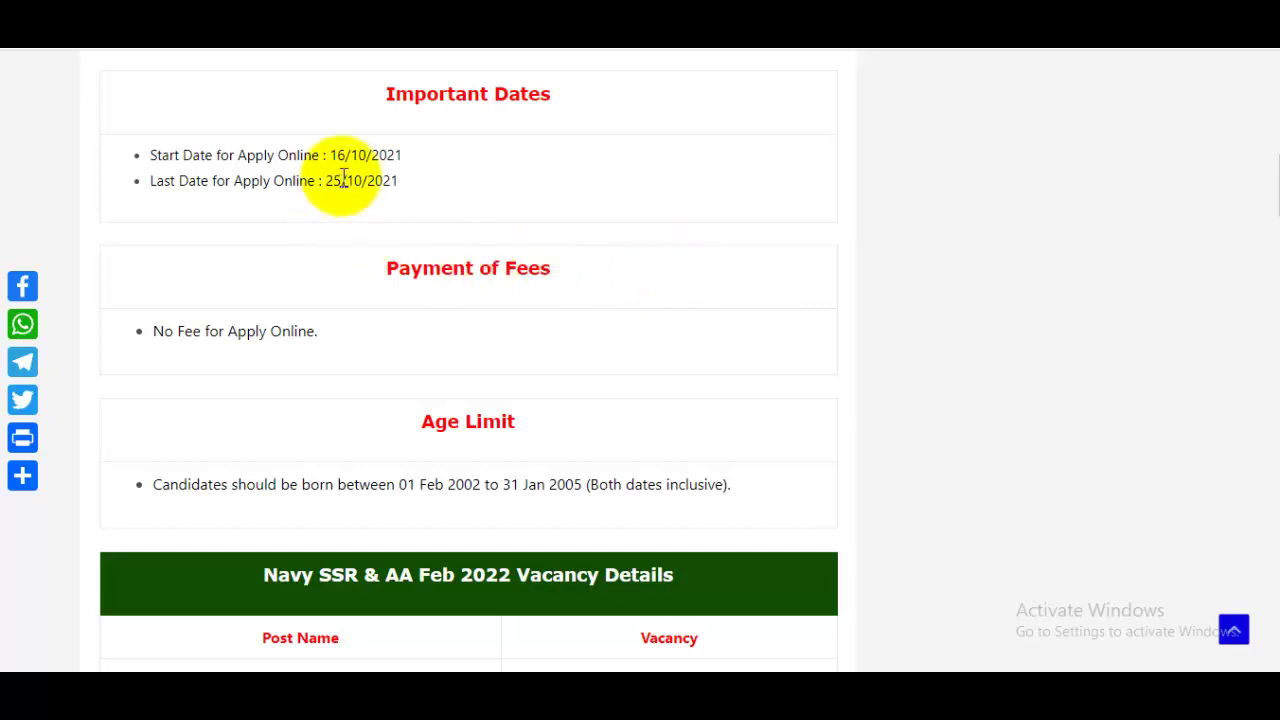
pyautogui.moveTo(337, 157); pyautogui.dragTo(398, 182)
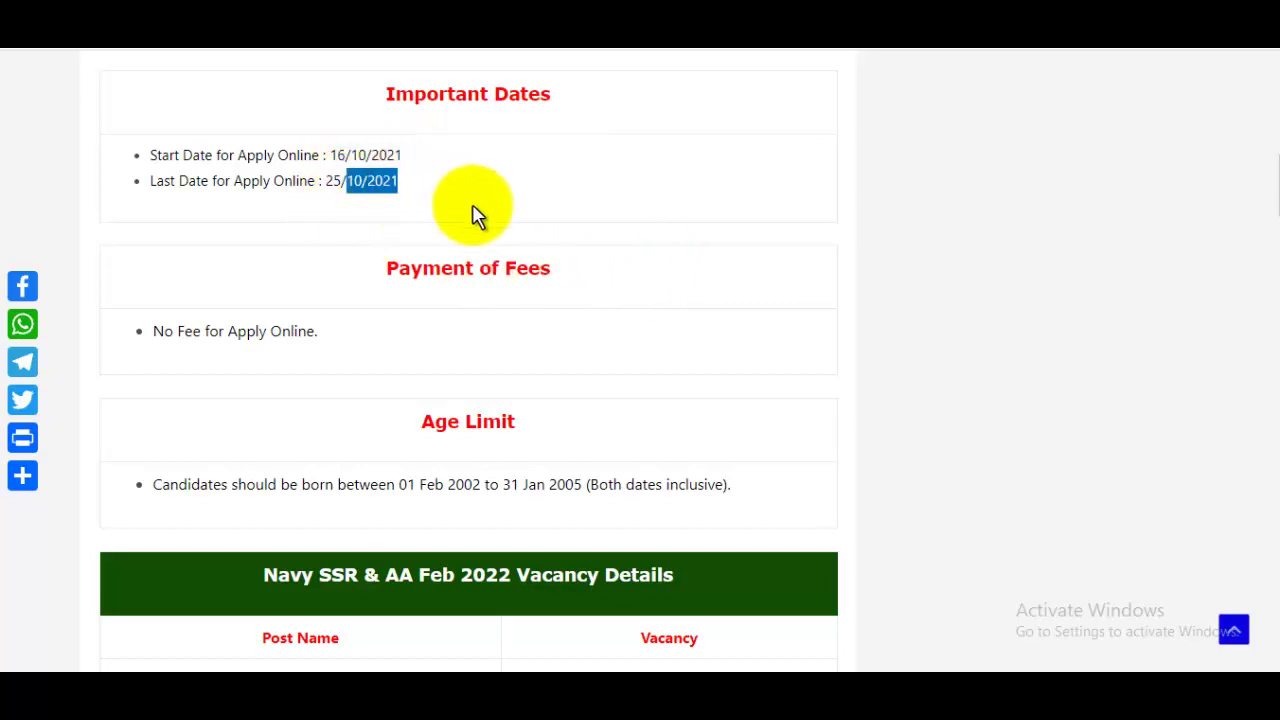
pyautogui.click(313, 340)
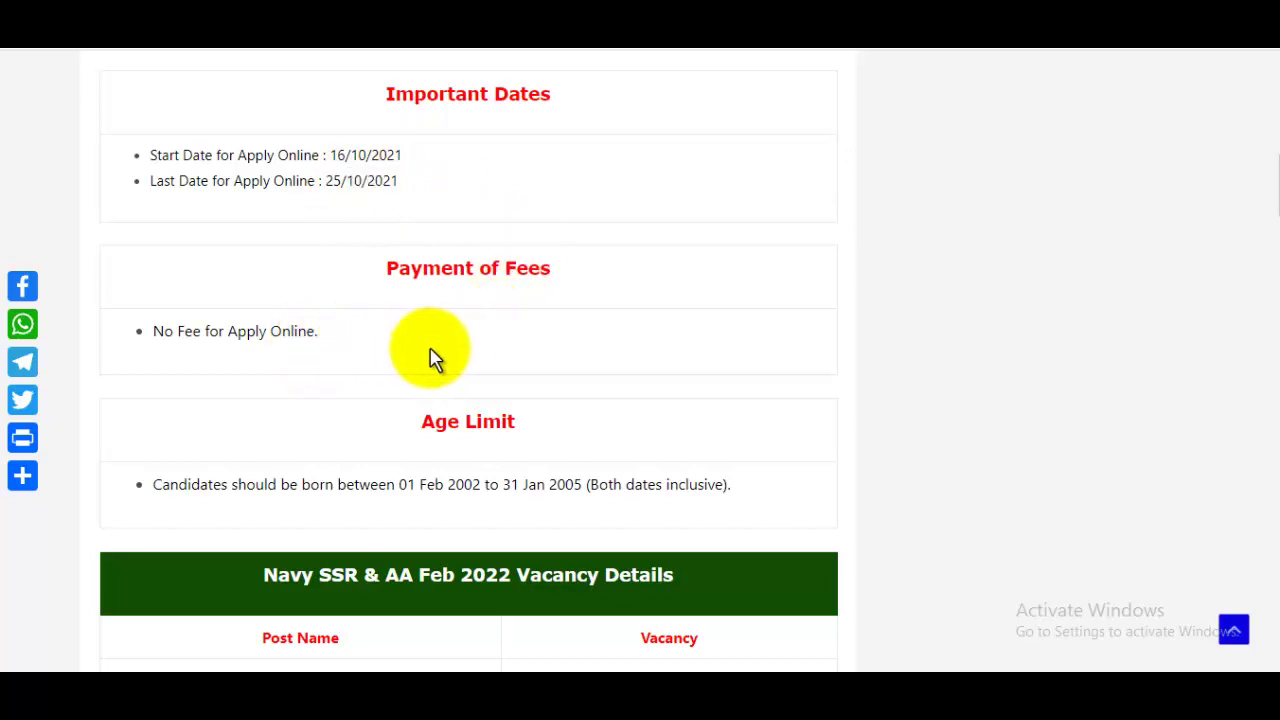
# Scroll through the Age Limit, Vacancy Details and Eligibility sections of the notice
pyautogui.scroll(-1, 531, 470)
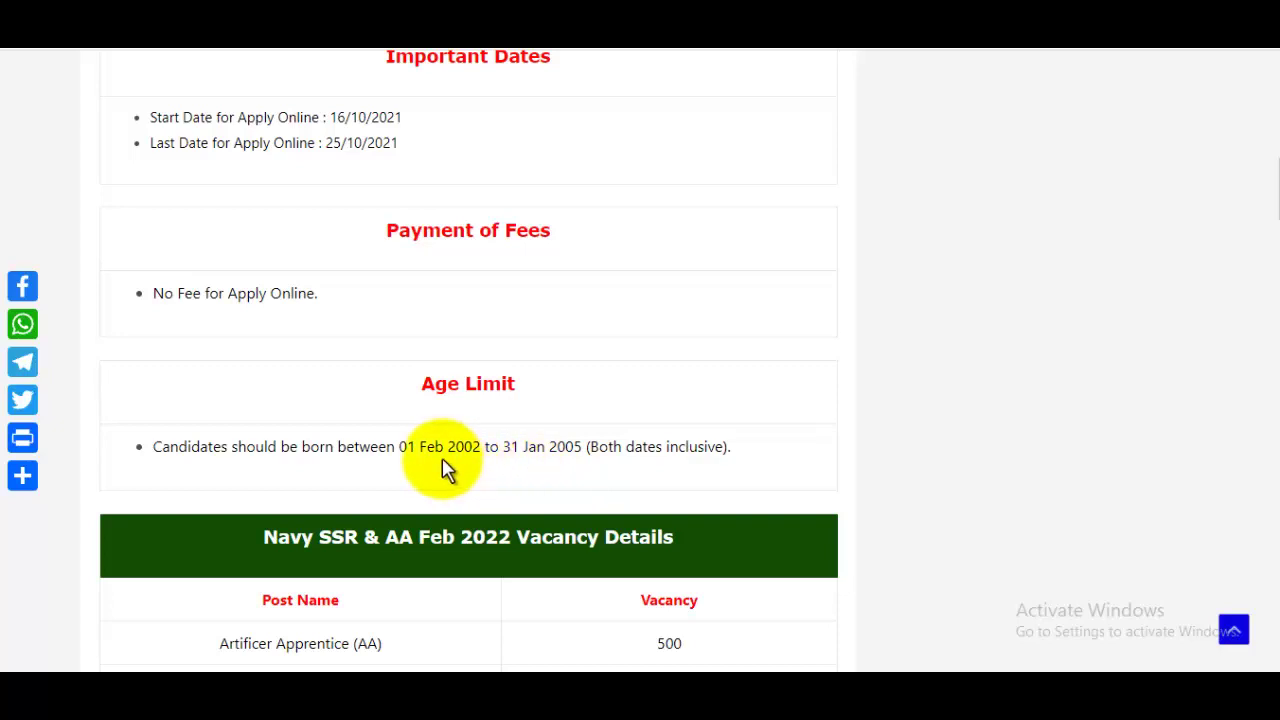
pyautogui.scroll(-1, 490, 456)
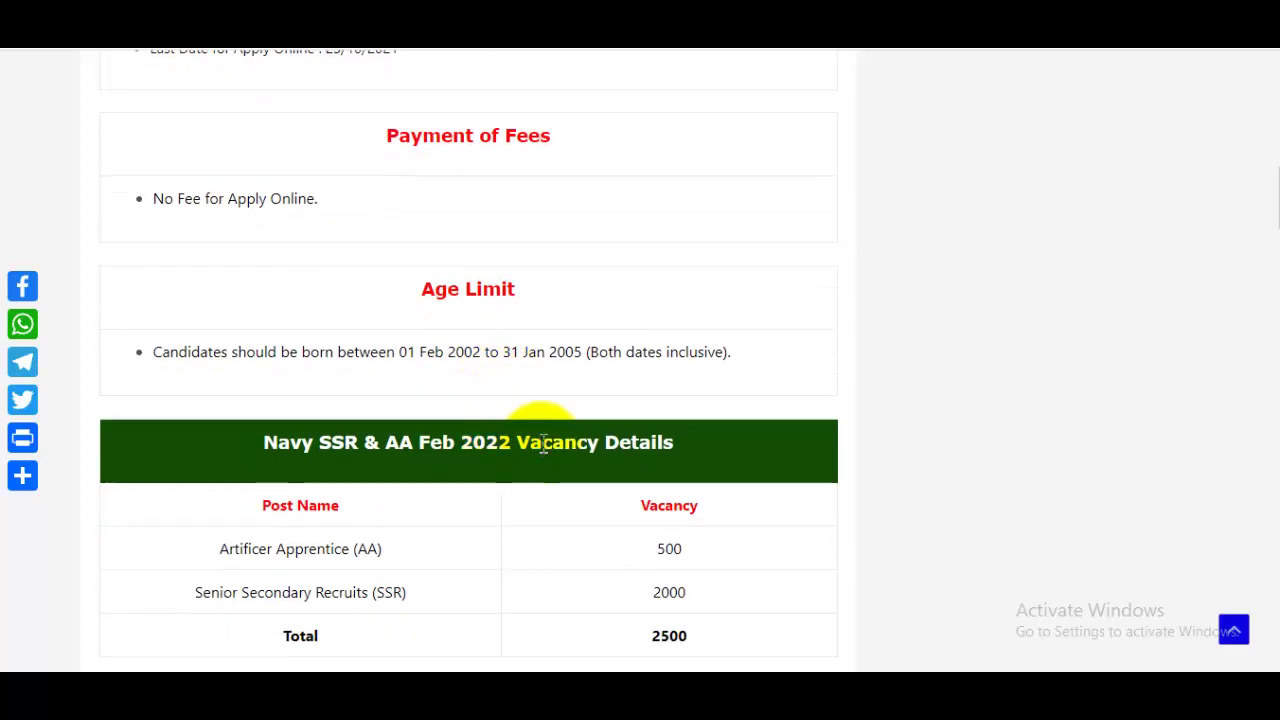
pyautogui.scroll(-2, 620, 490)
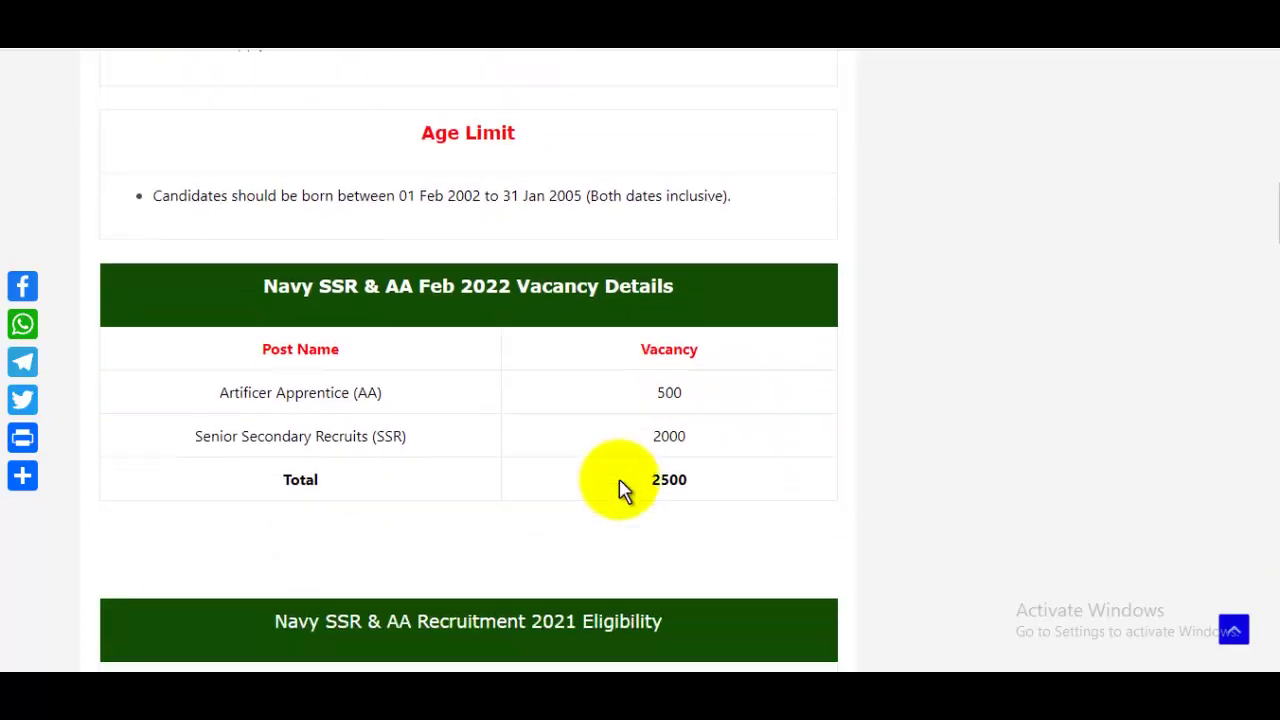
pyautogui.scroll(-1, 620, 490)
pyautogui.scroll(-1, 612, 495)
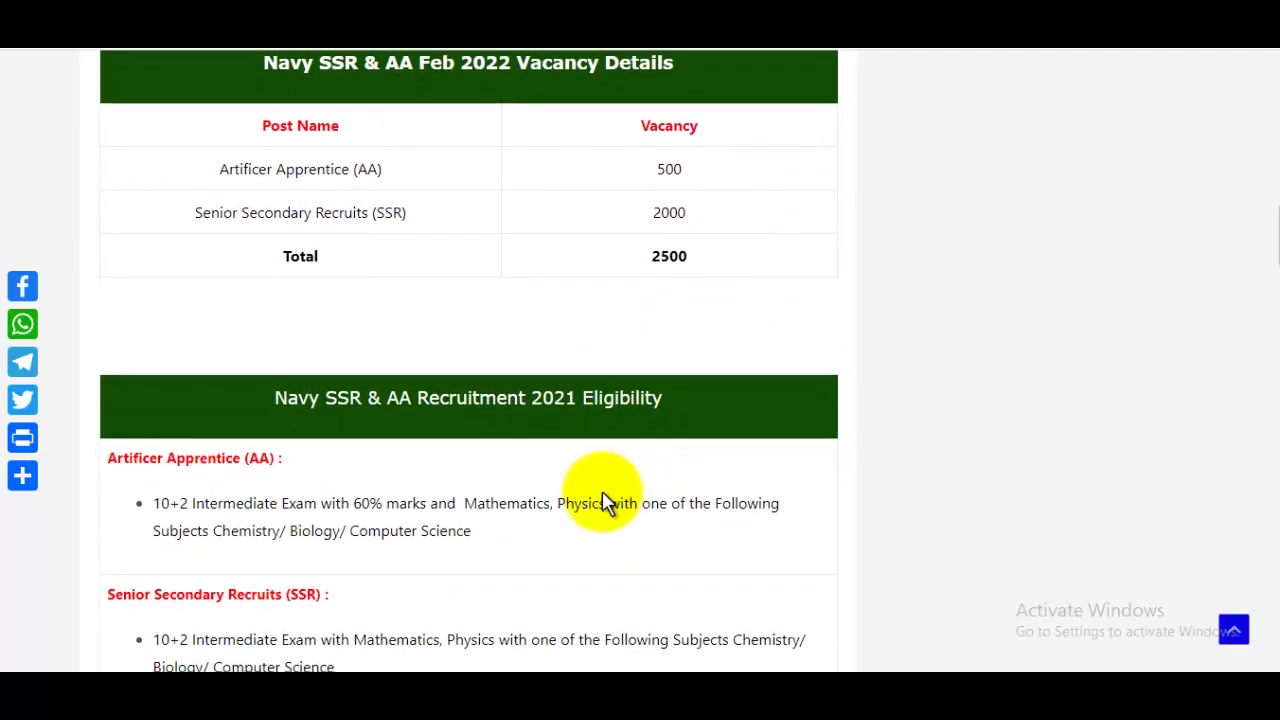
pyautogui.scroll(-2, 602, 491)
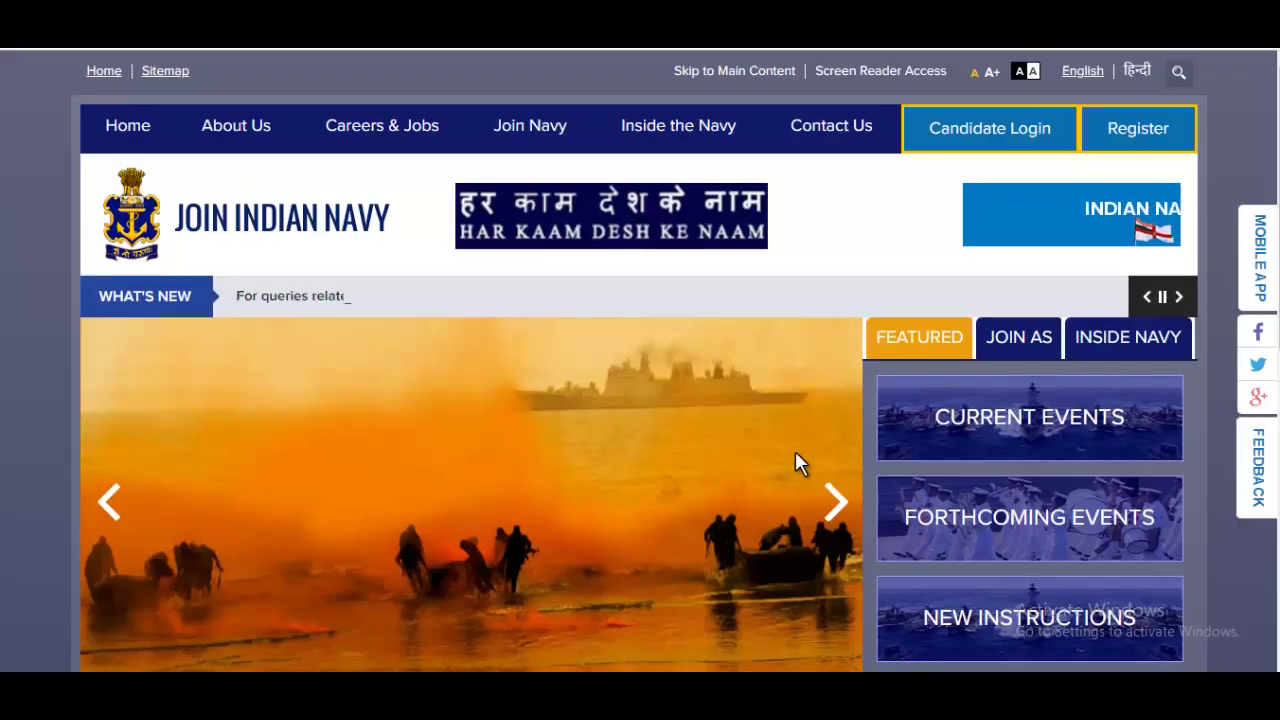
pyautogui.scroll(-4, 795, 451)
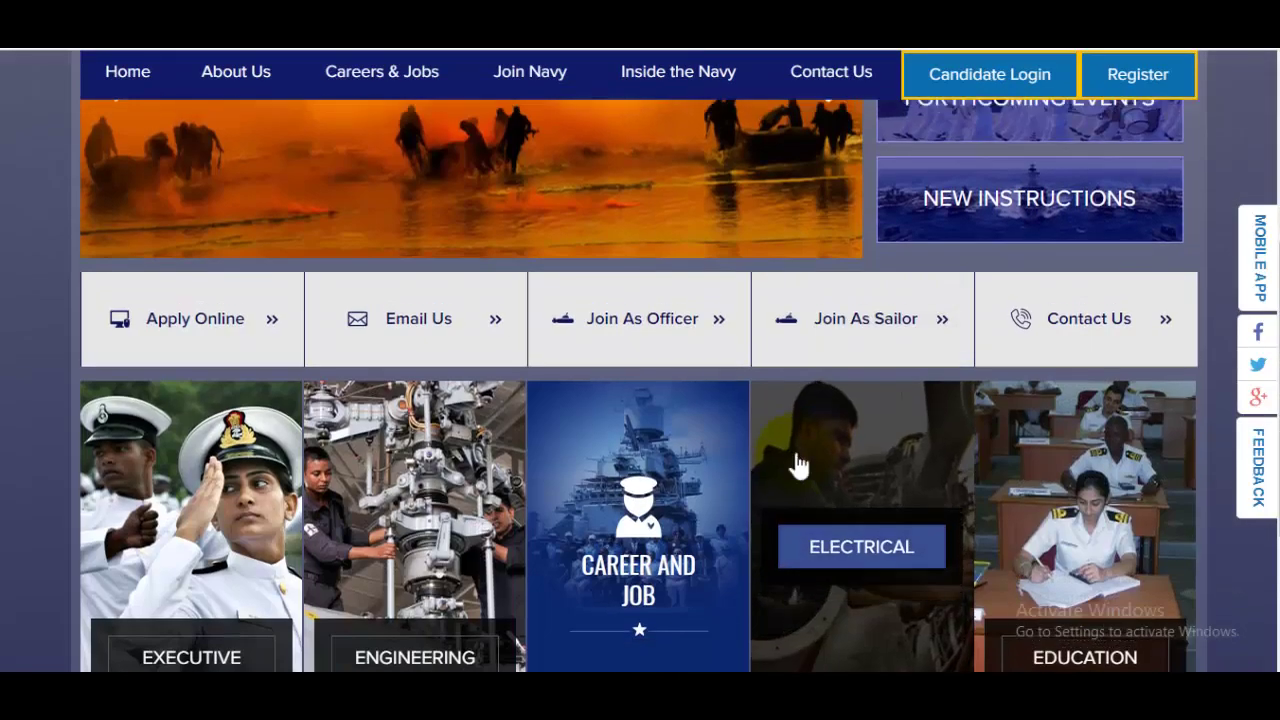
# Register without Aadhaar using PAN Card as photo ID, entering its number and the captcha
pyautogui.scroll(4, 795, 463)
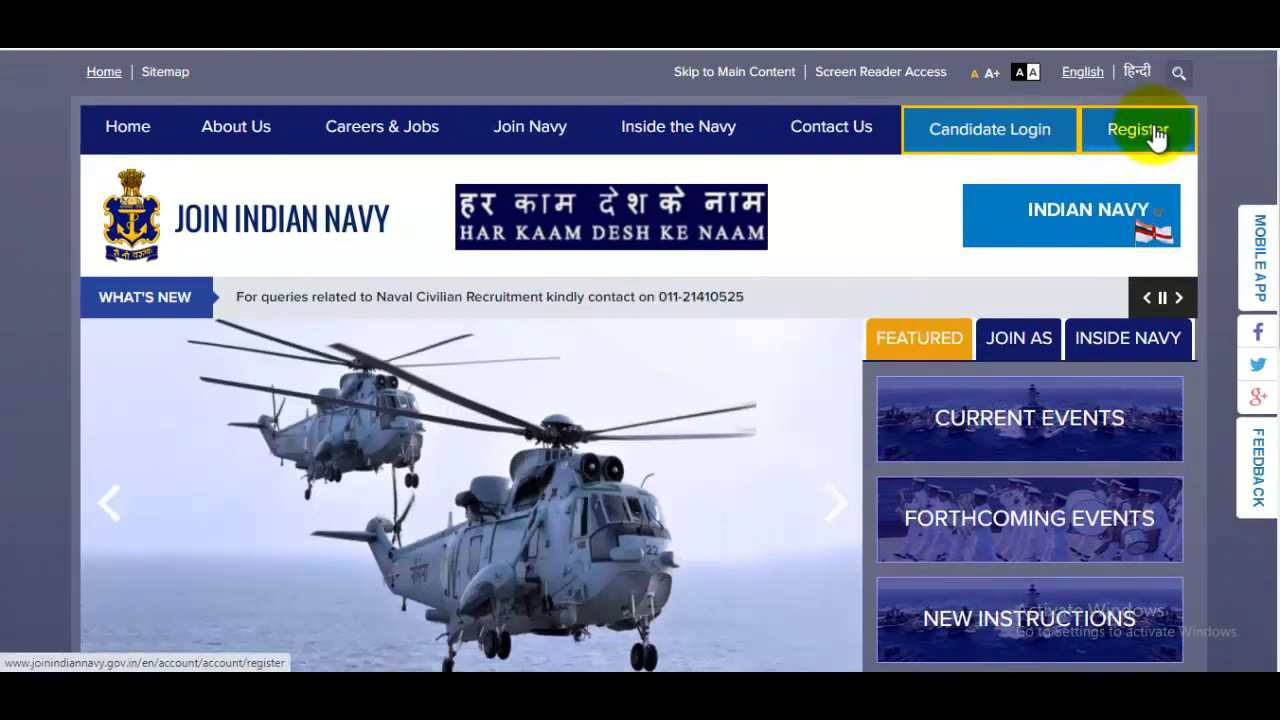
pyautogui.click(1121, 149)
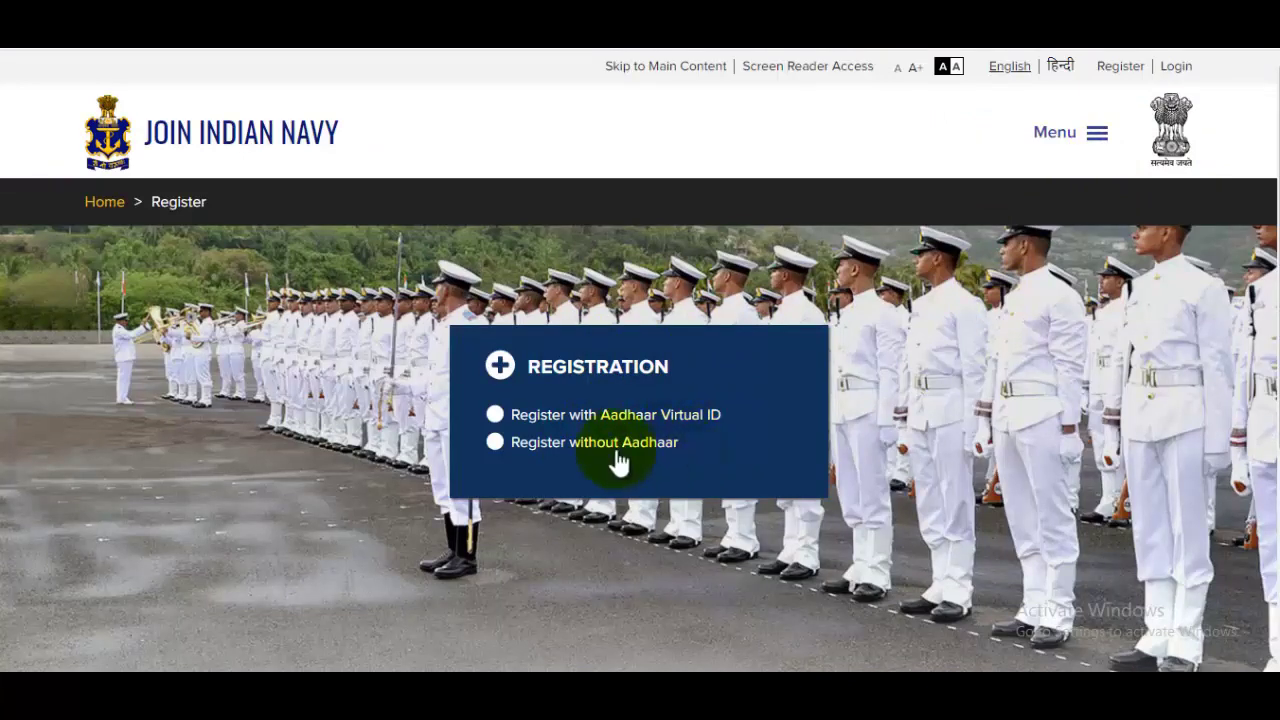
pyautogui.click(506, 452)
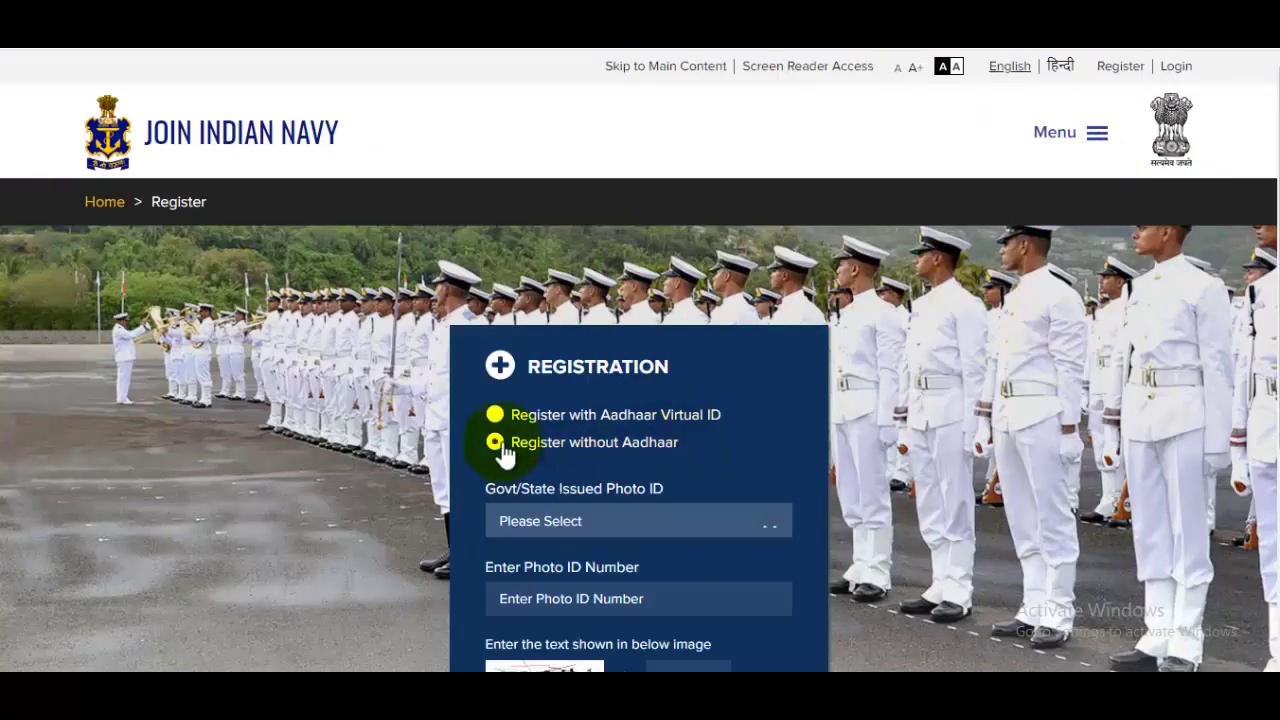
pyautogui.scroll(-3, 745, 450)
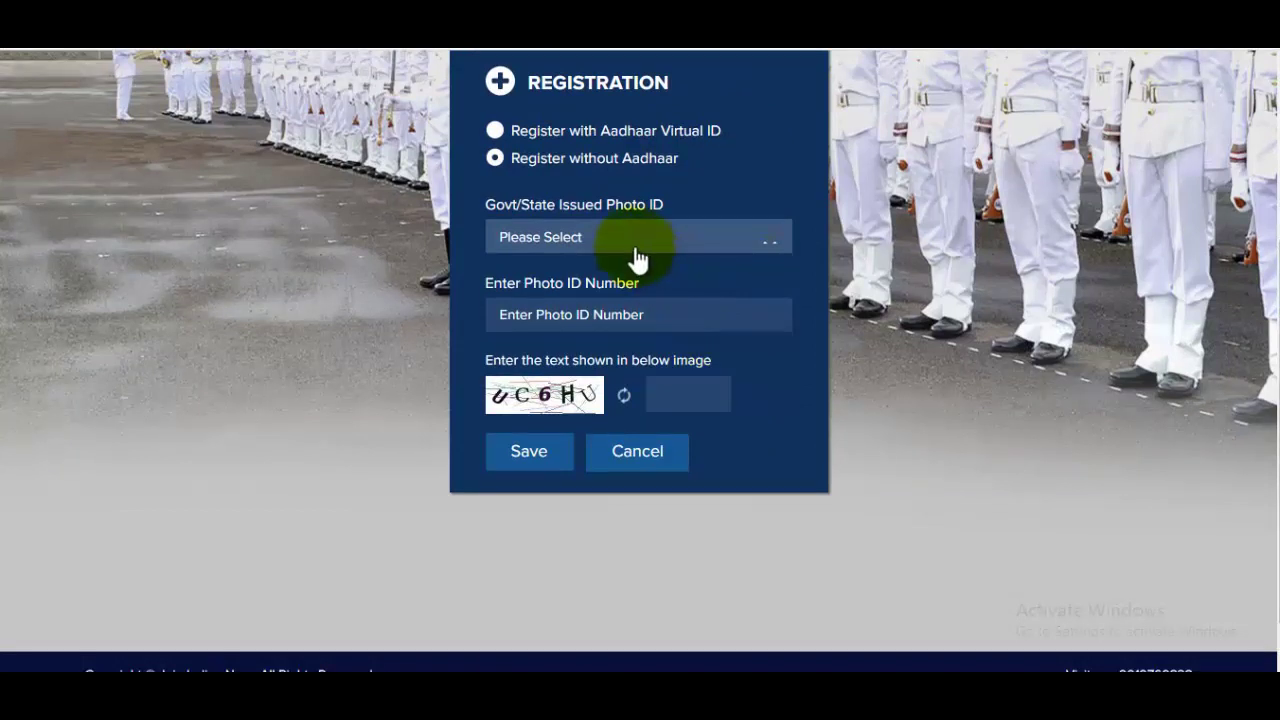
pyautogui.click(637, 240)
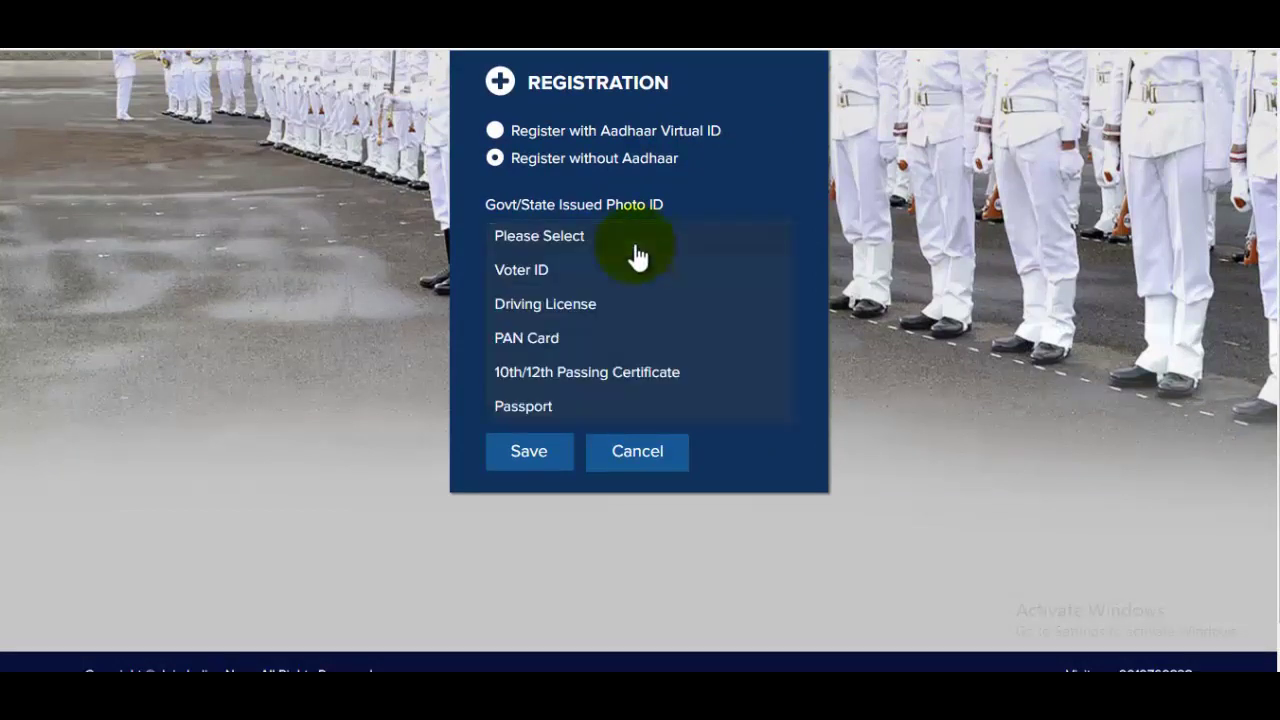
pyautogui.click(563, 340)
pyautogui.click(624, 318)
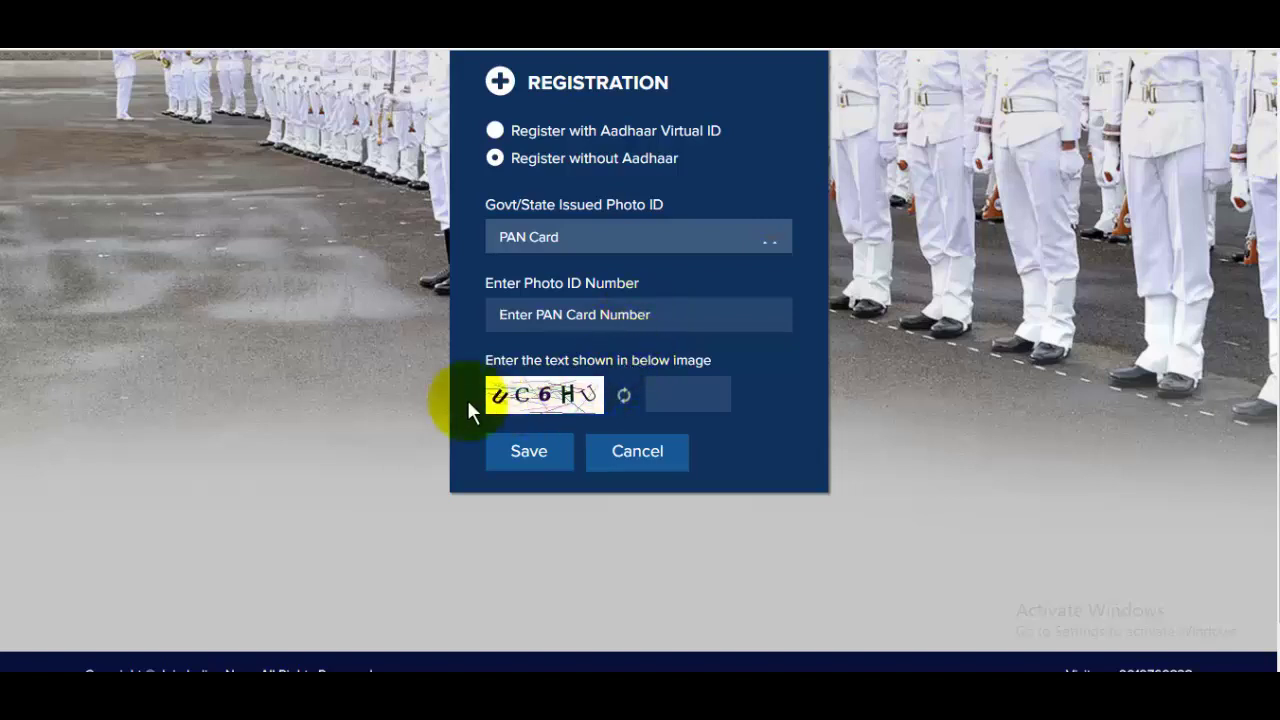
pyautogui.click(699, 397)
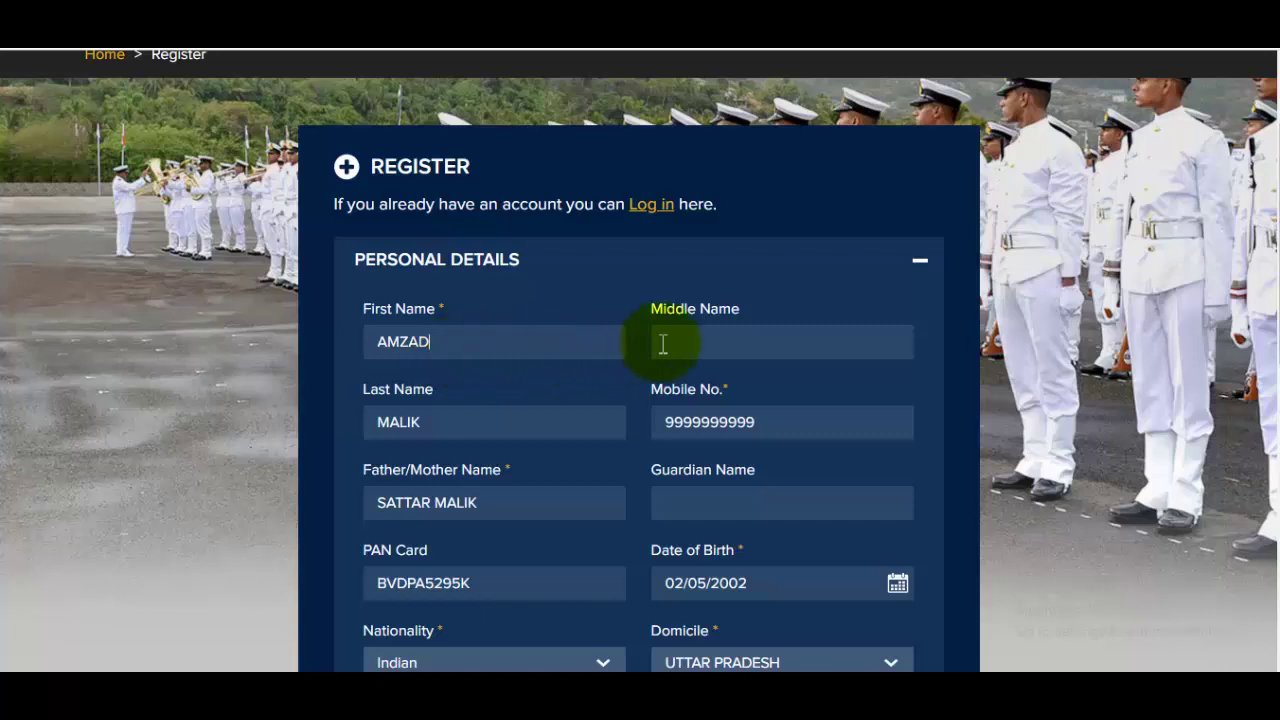
pyautogui.click(748, 342)
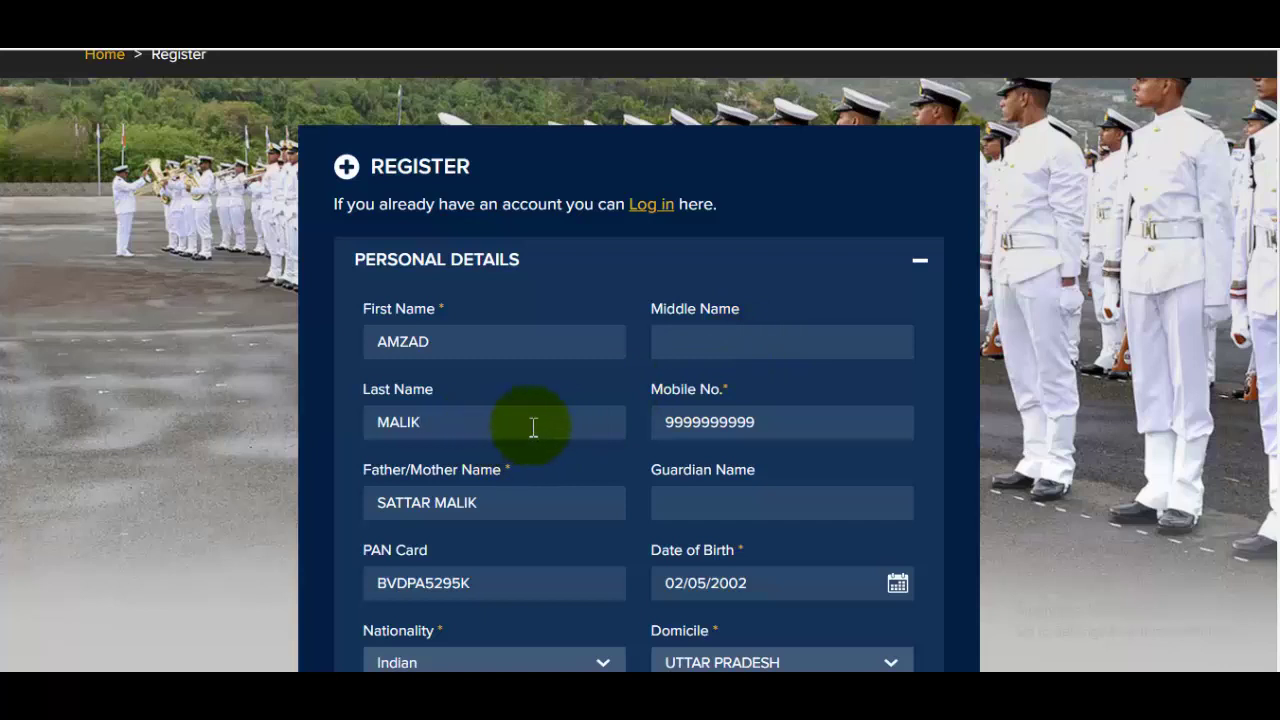
pyautogui.click(808, 430)
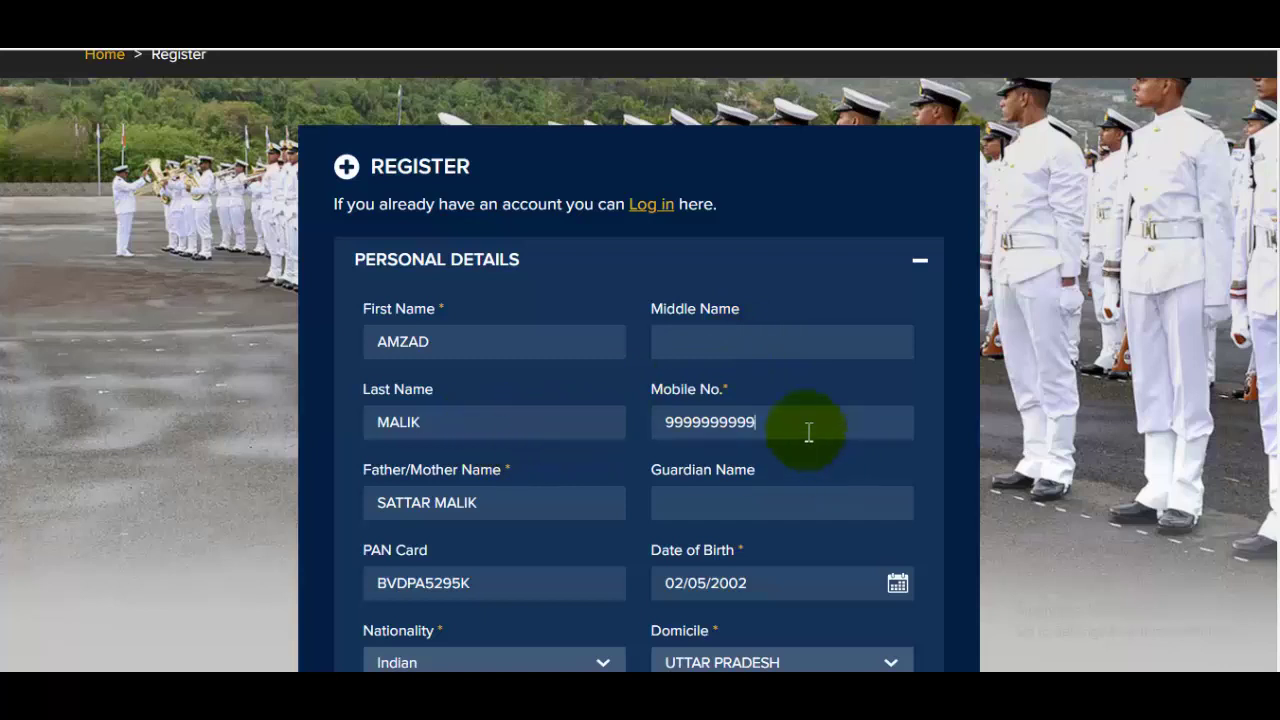
pyautogui.scroll(-1, 808, 430)
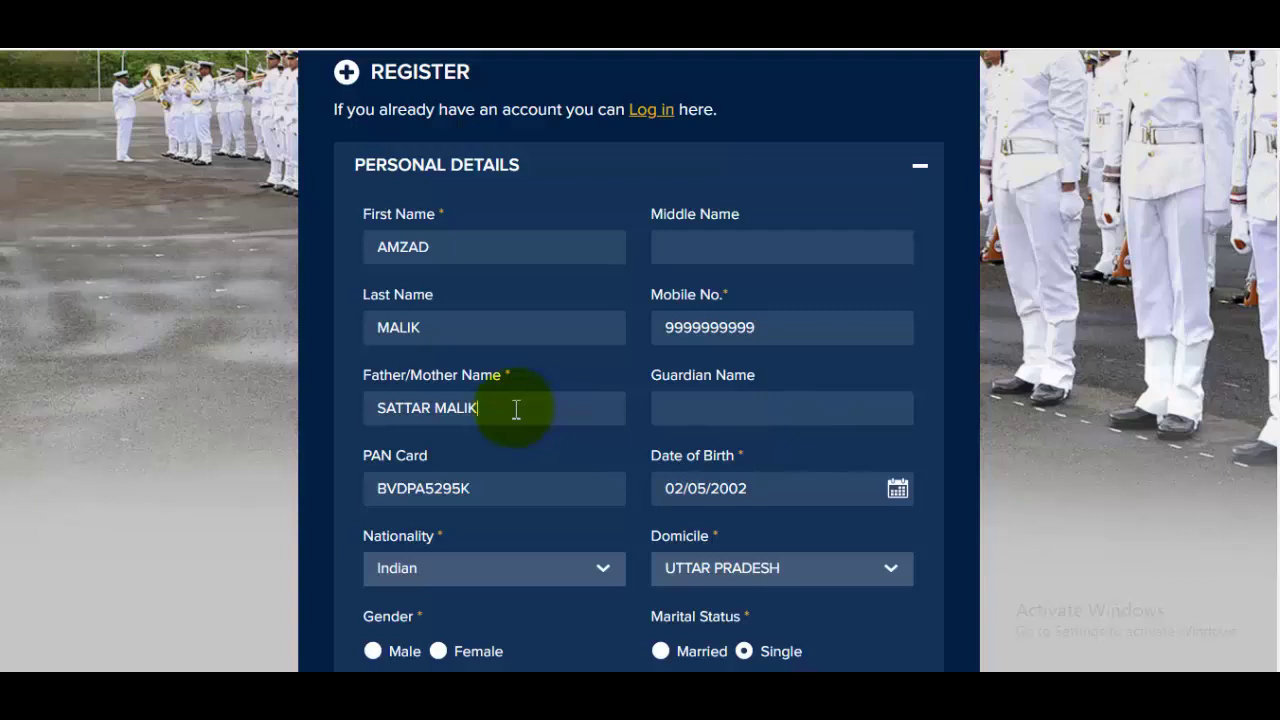
pyautogui.click(752, 400)
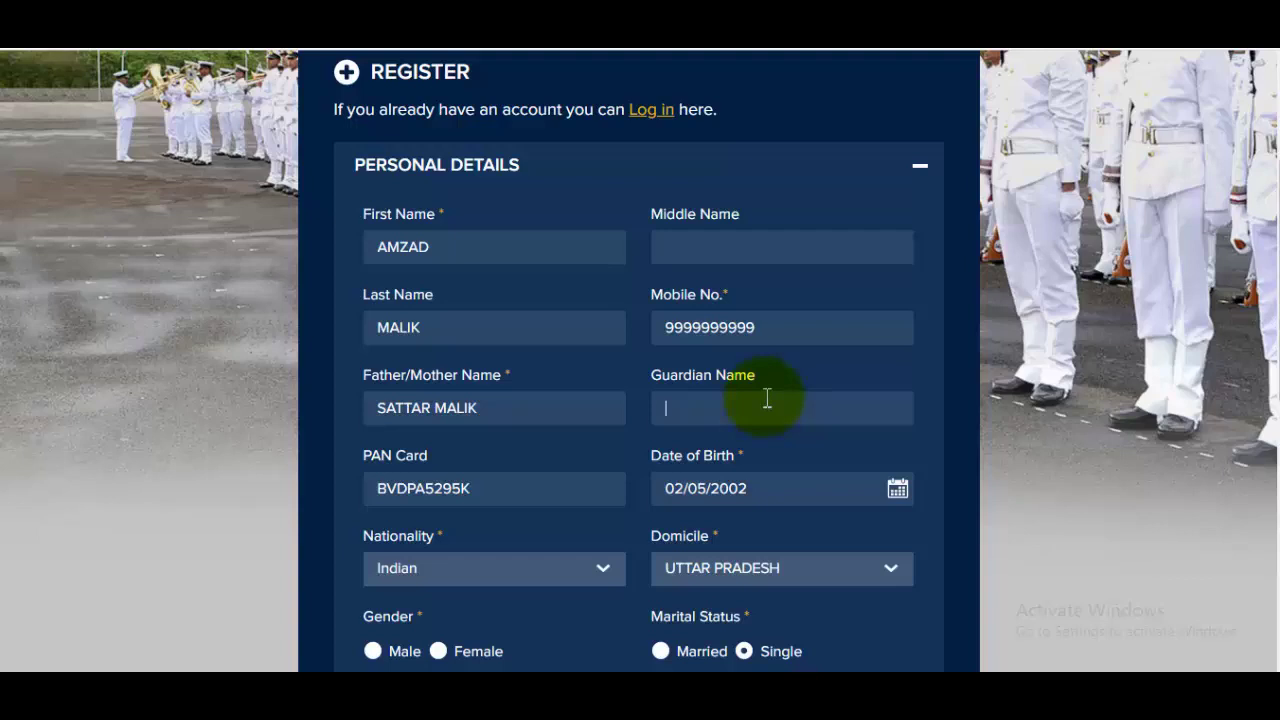
pyautogui.scroll(-2, 765, 395)
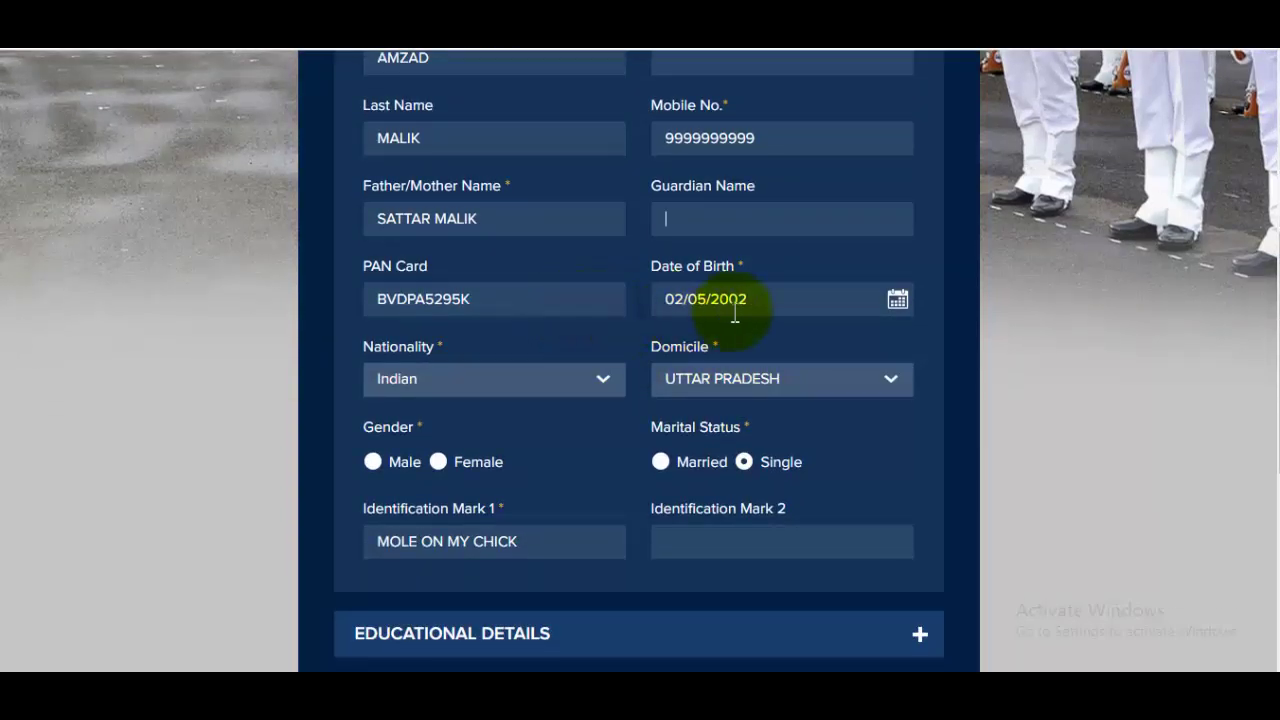
pyautogui.click(905, 313)
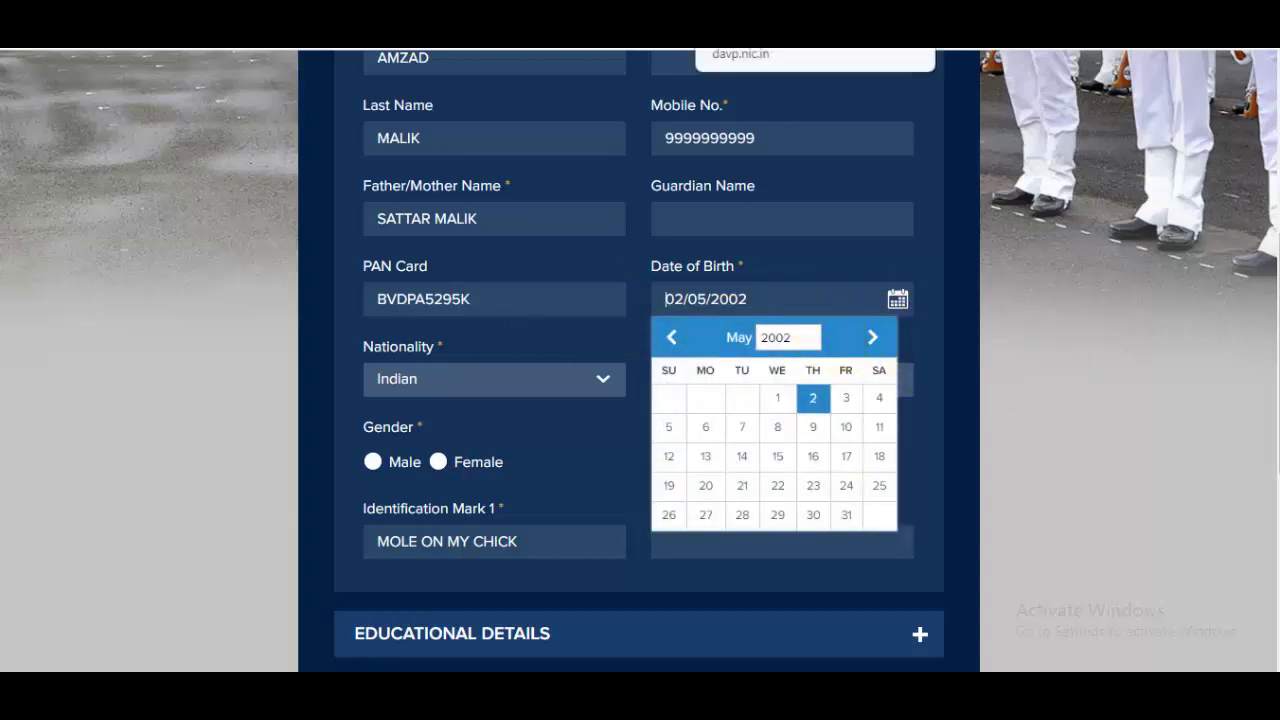
pyautogui.click(752, 8)
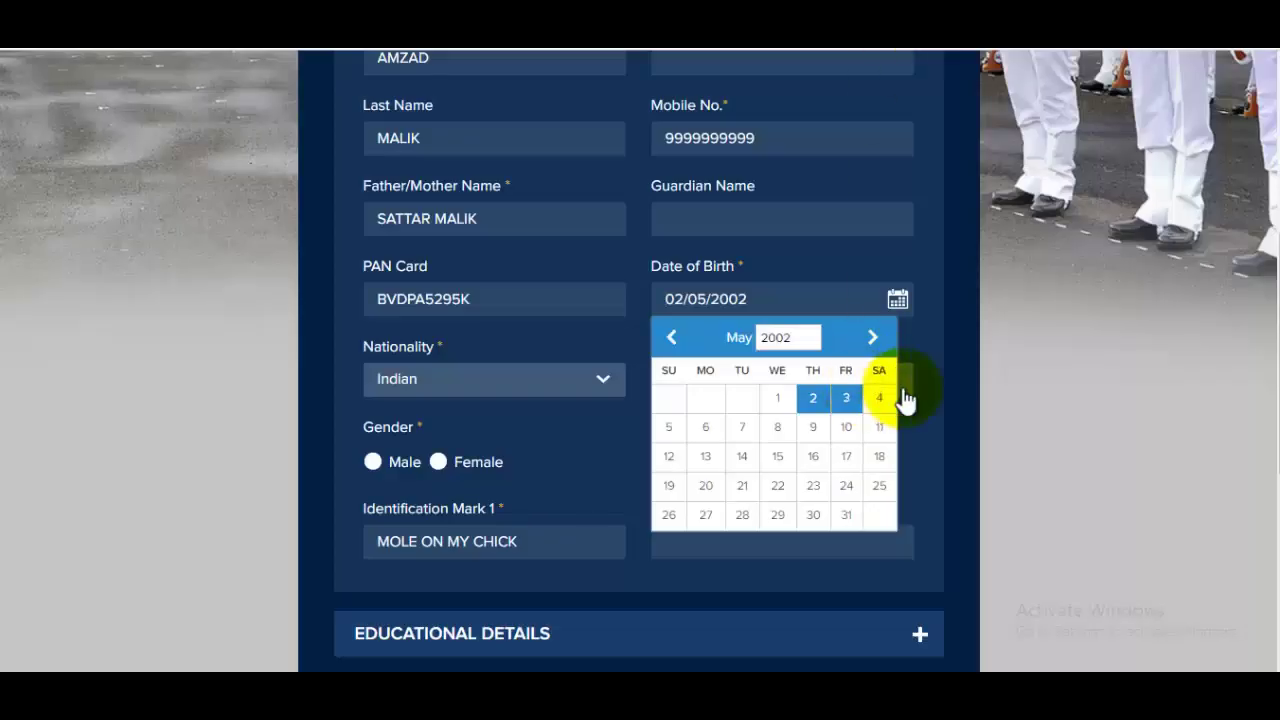
pyautogui.click(995, 366)
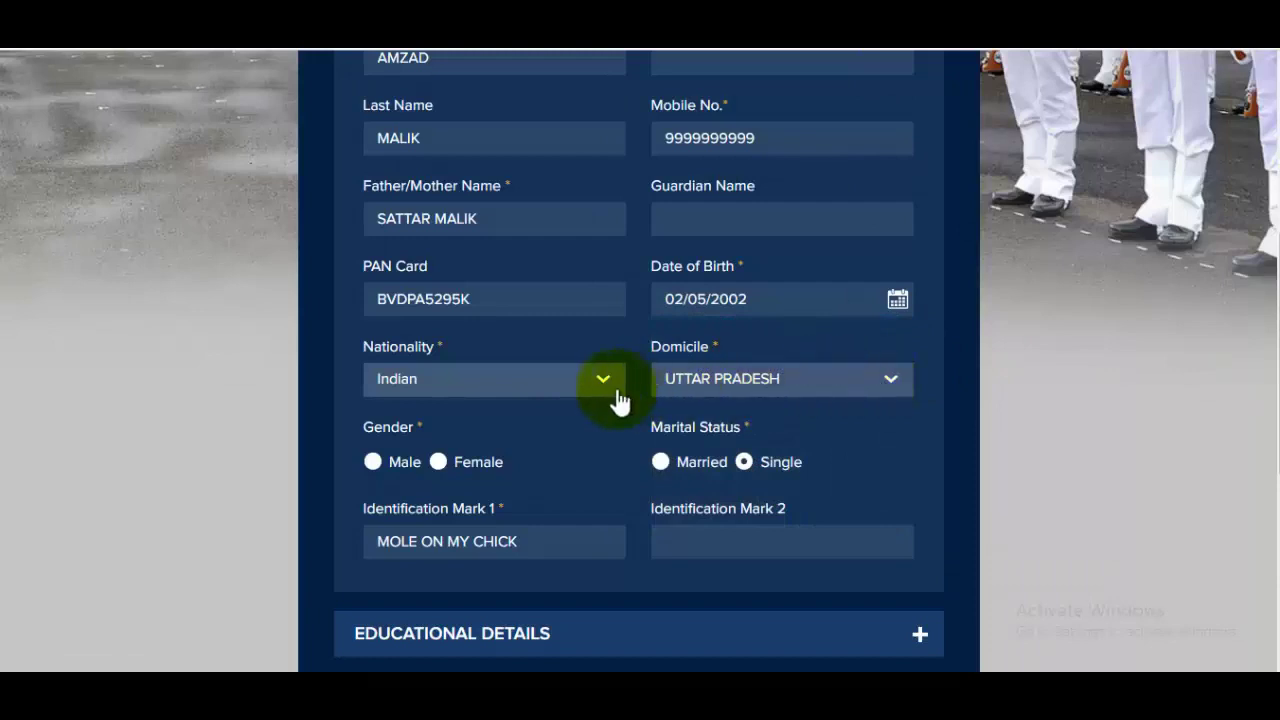
# Keep nationality Indian and domicile UTTAR PRADESH, set gender to Male, and fill the second identification mark
pyautogui.click(551, 392)
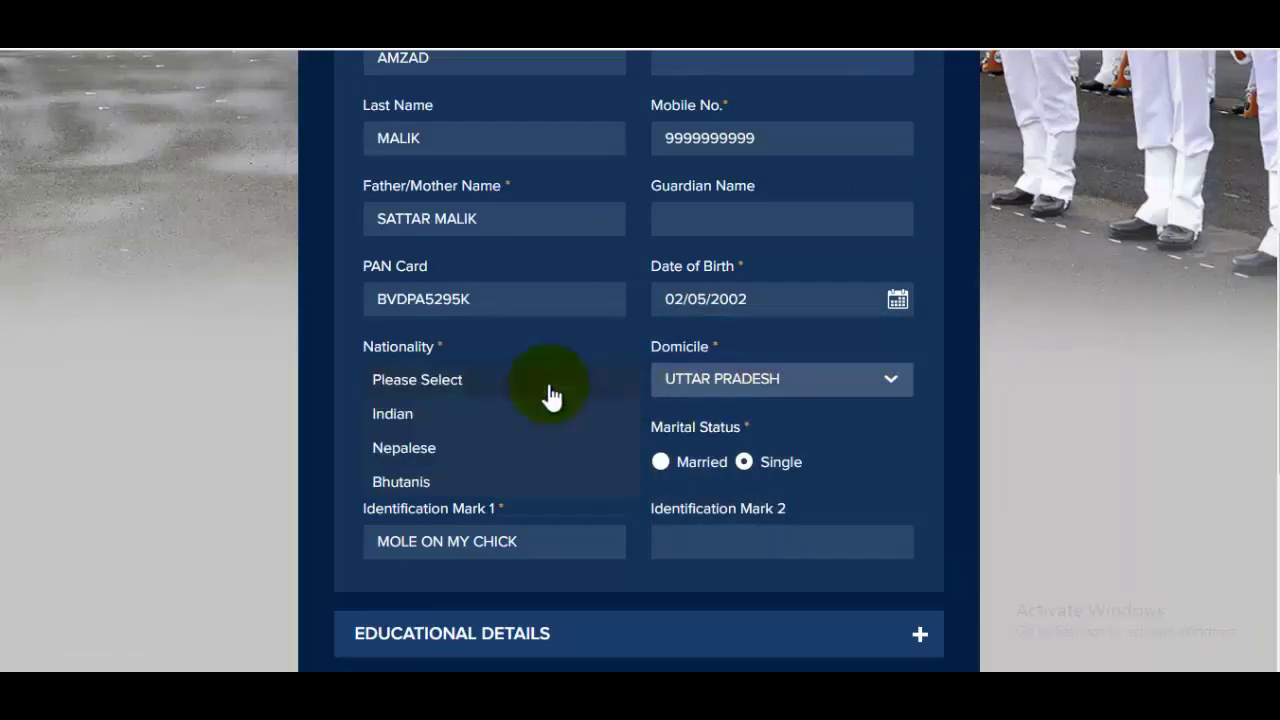
pyautogui.click(444, 416)
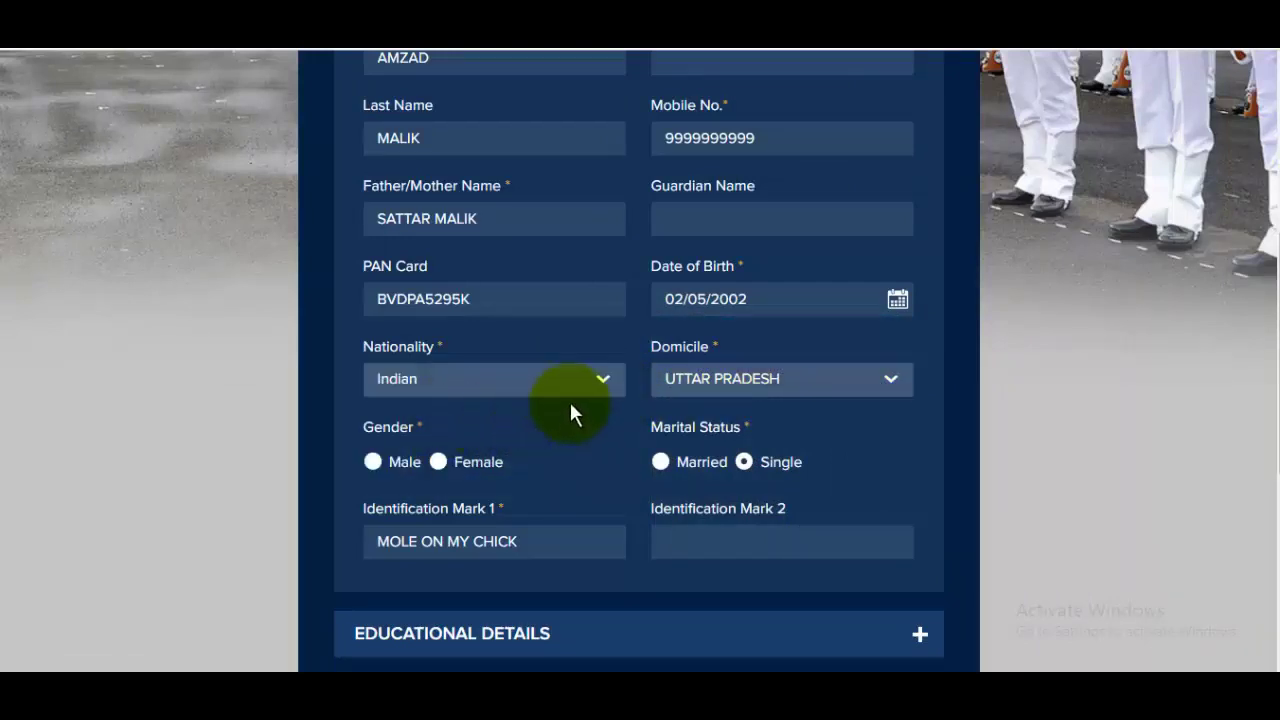
pyautogui.click(825, 398)
pyautogui.click(1056, 431)
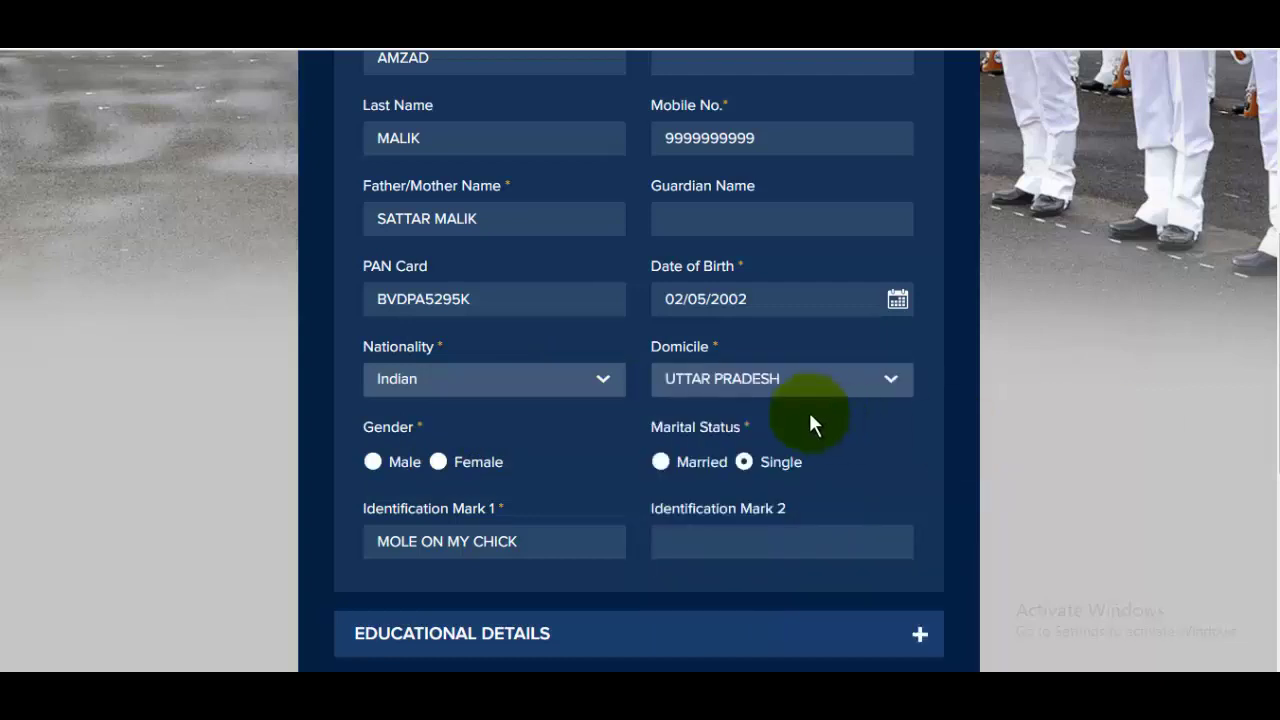
pyautogui.scroll(-1, 472, 402)
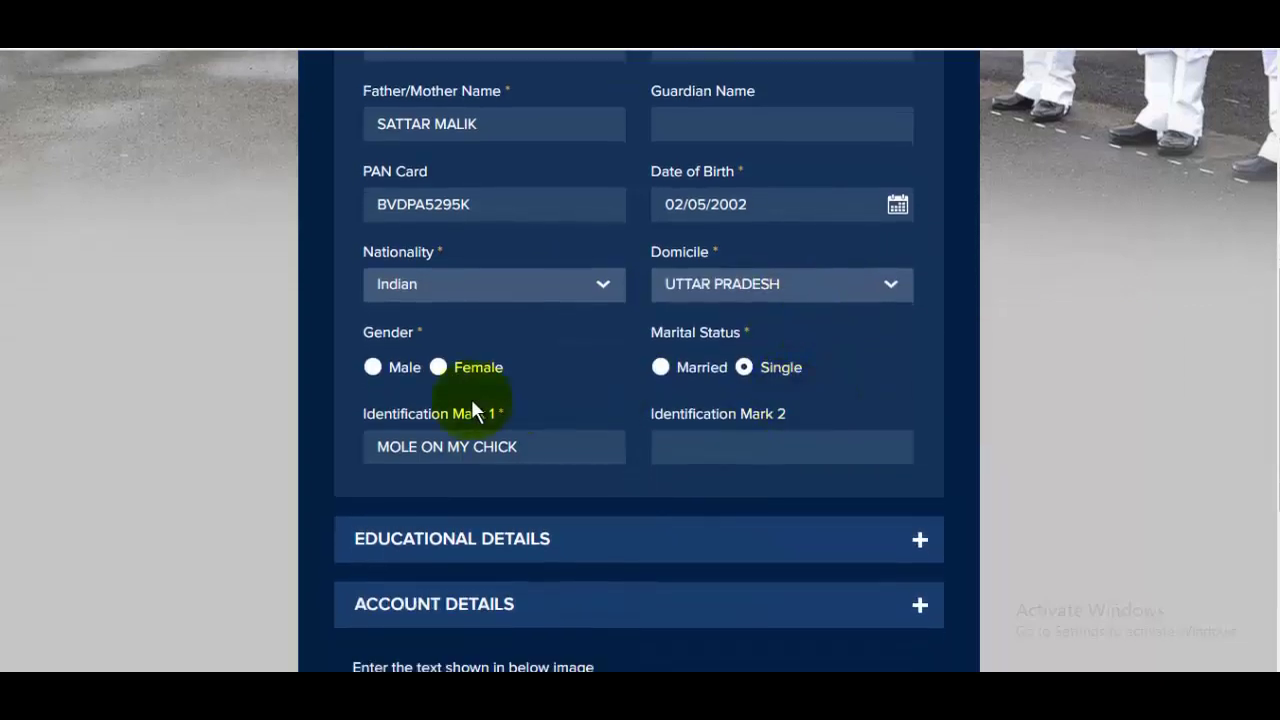
pyautogui.click(372, 368)
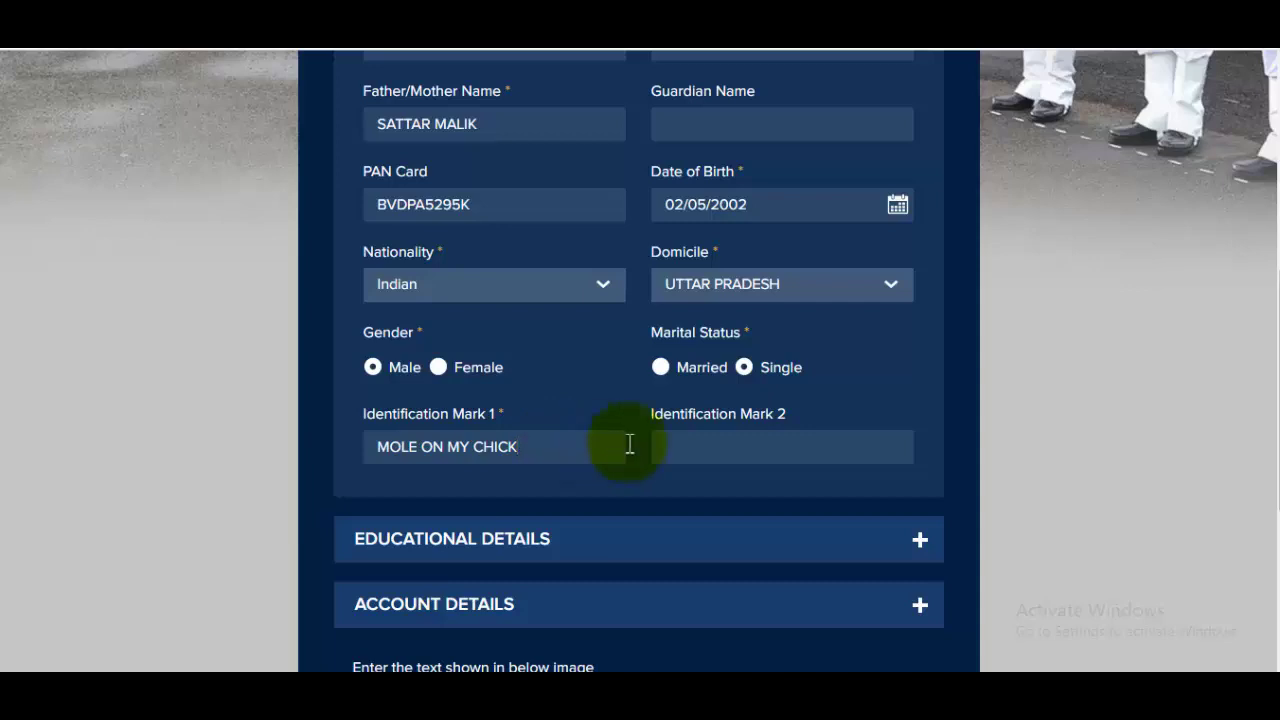
pyautogui.click(762, 437)
pyautogui.scroll(-3, 762, 437)
# Choose 12th Science with the PCM stream as highest qualification, leaving additional qualification blank
pyautogui.click(634, 363)
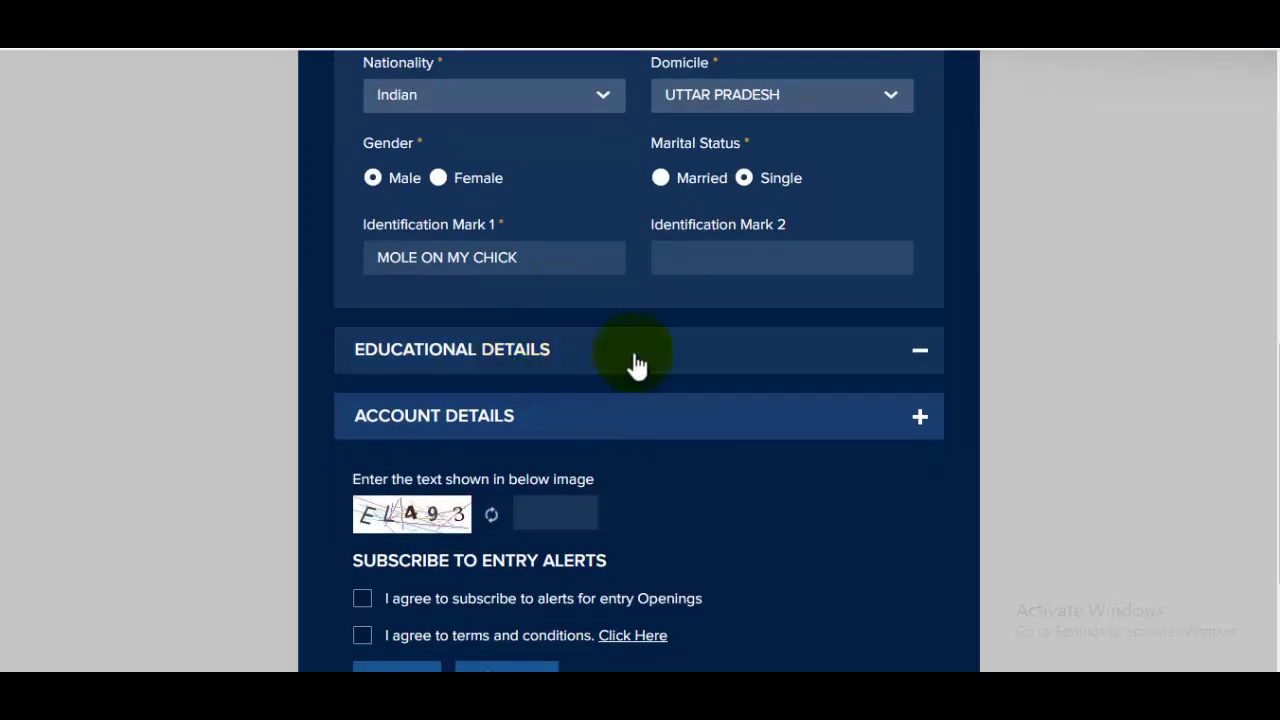
pyautogui.scroll(1, 654, 371)
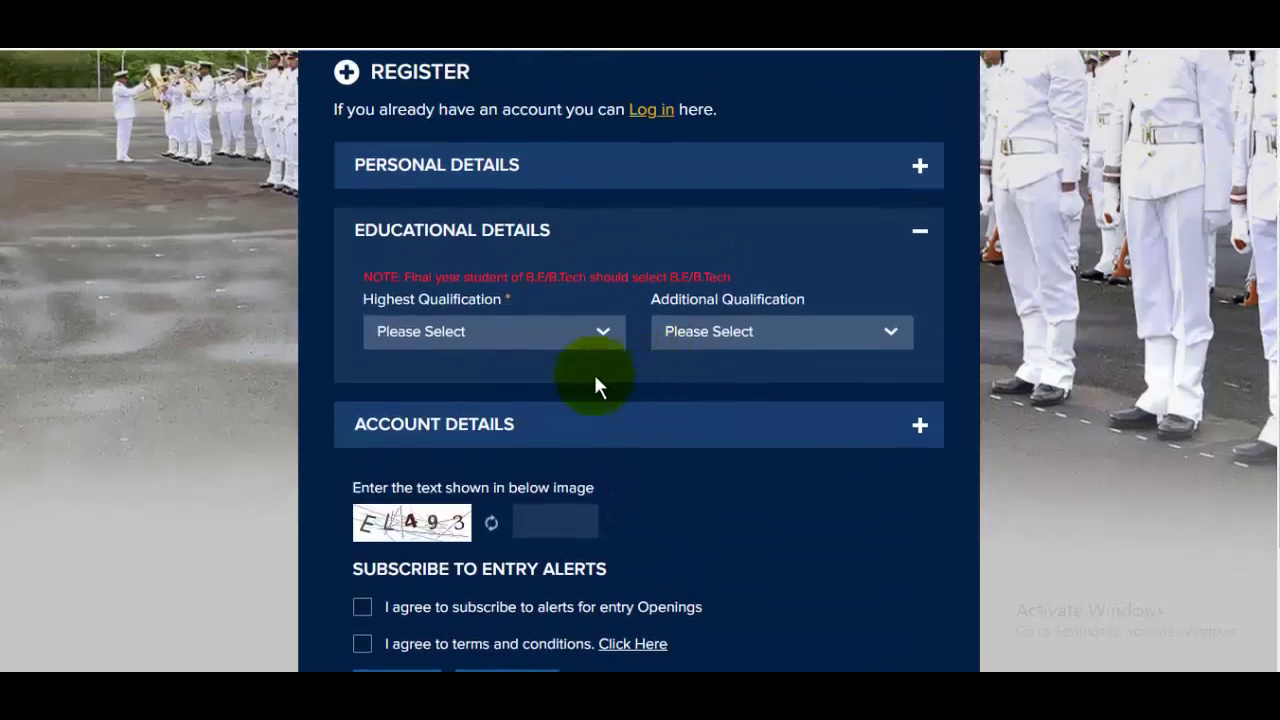
pyautogui.click(525, 350)
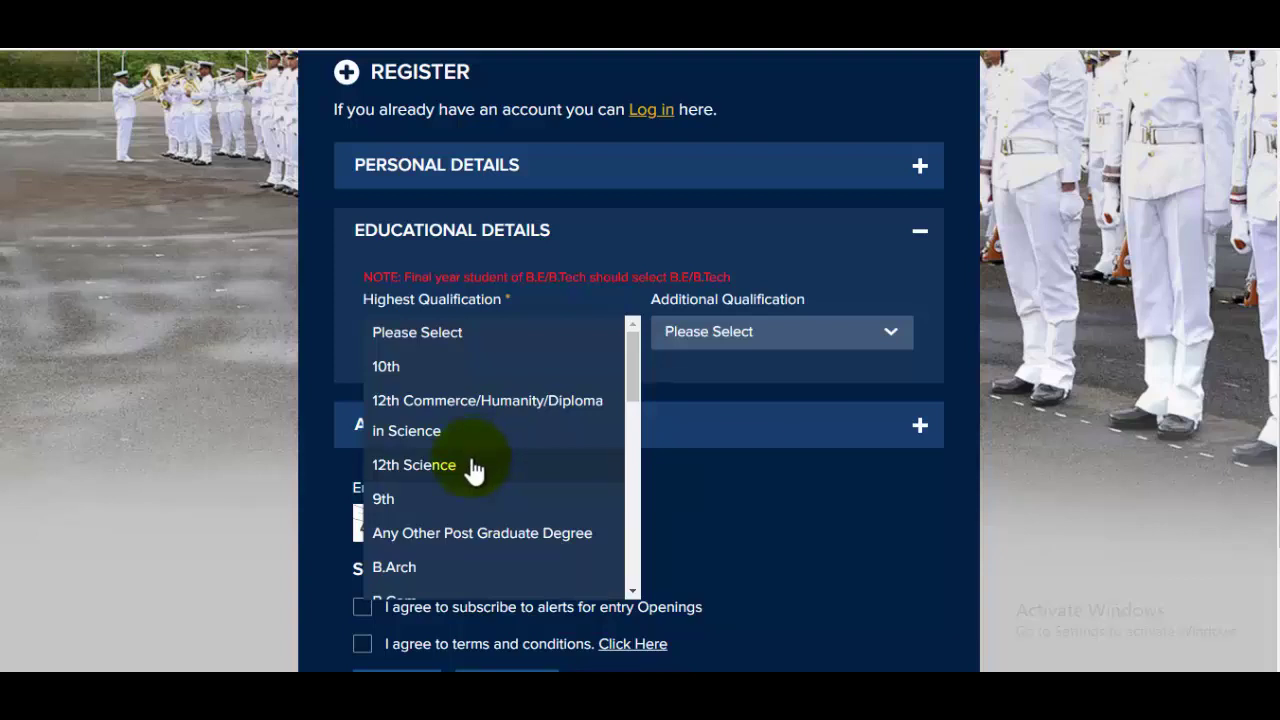
pyautogui.click(472, 465)
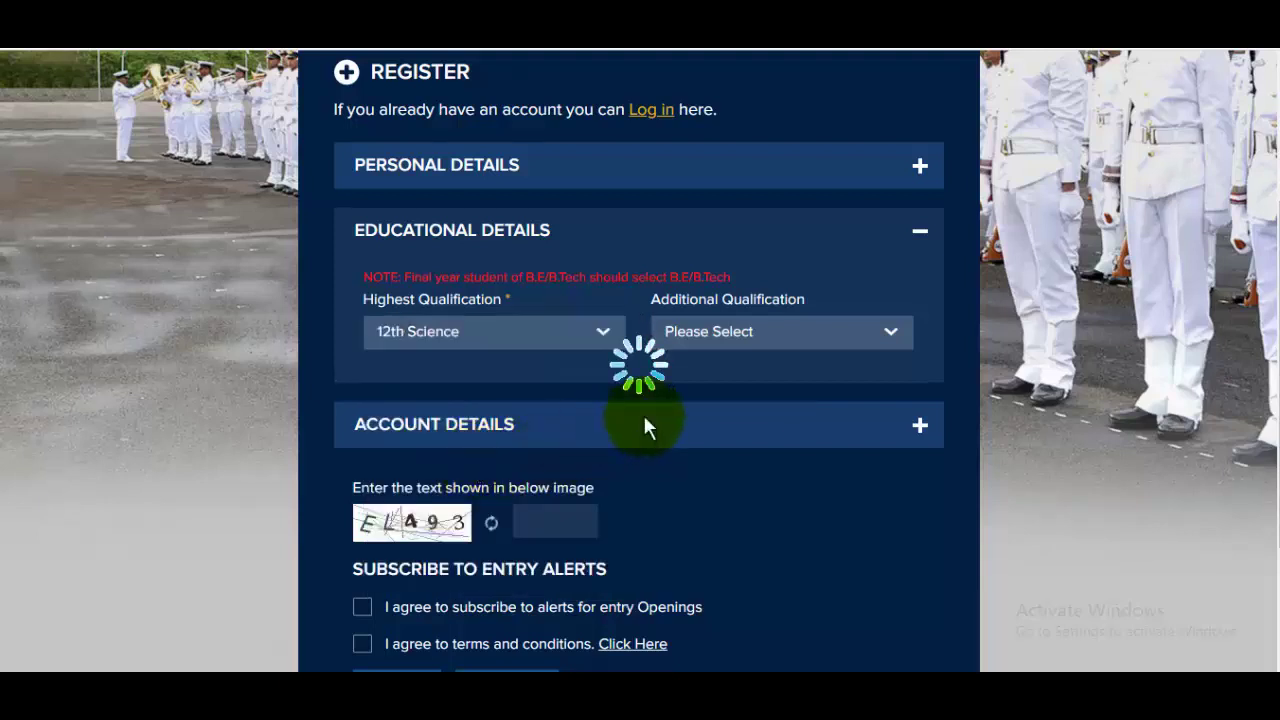
pyautogui.click(733, 343)
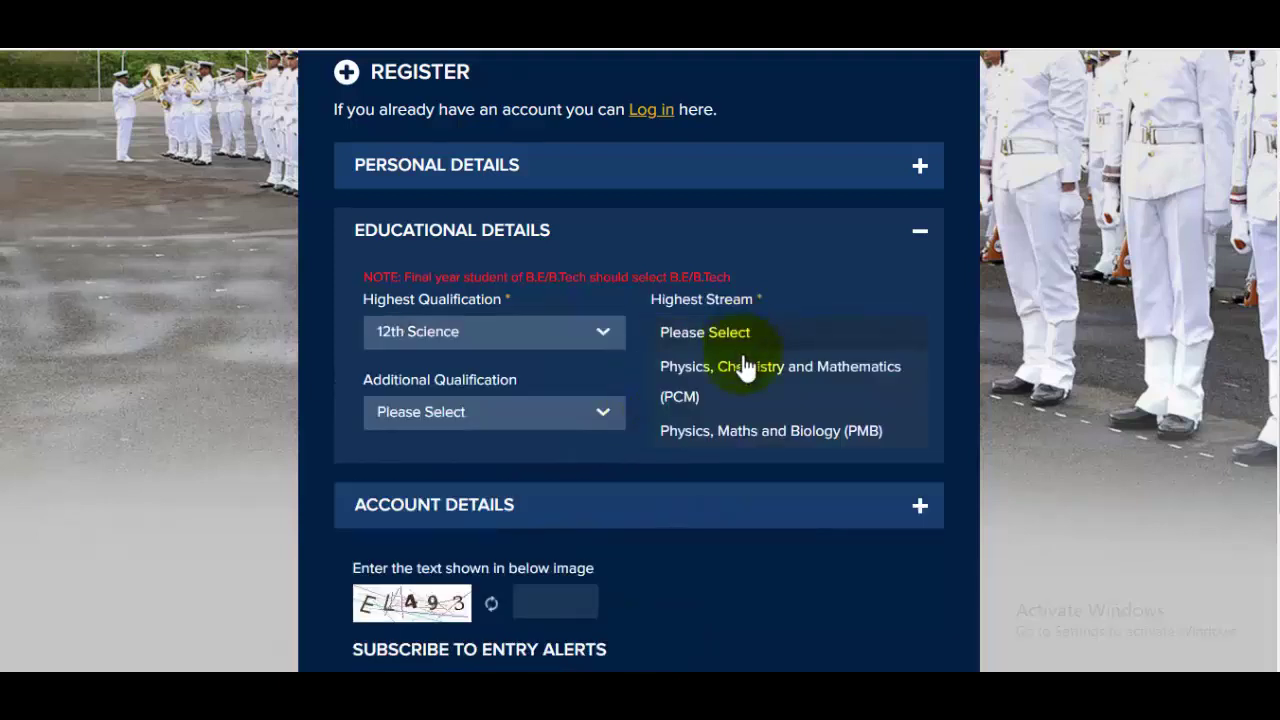
pyautogui.click(810, 380)
pyautogui.click(485, 420)
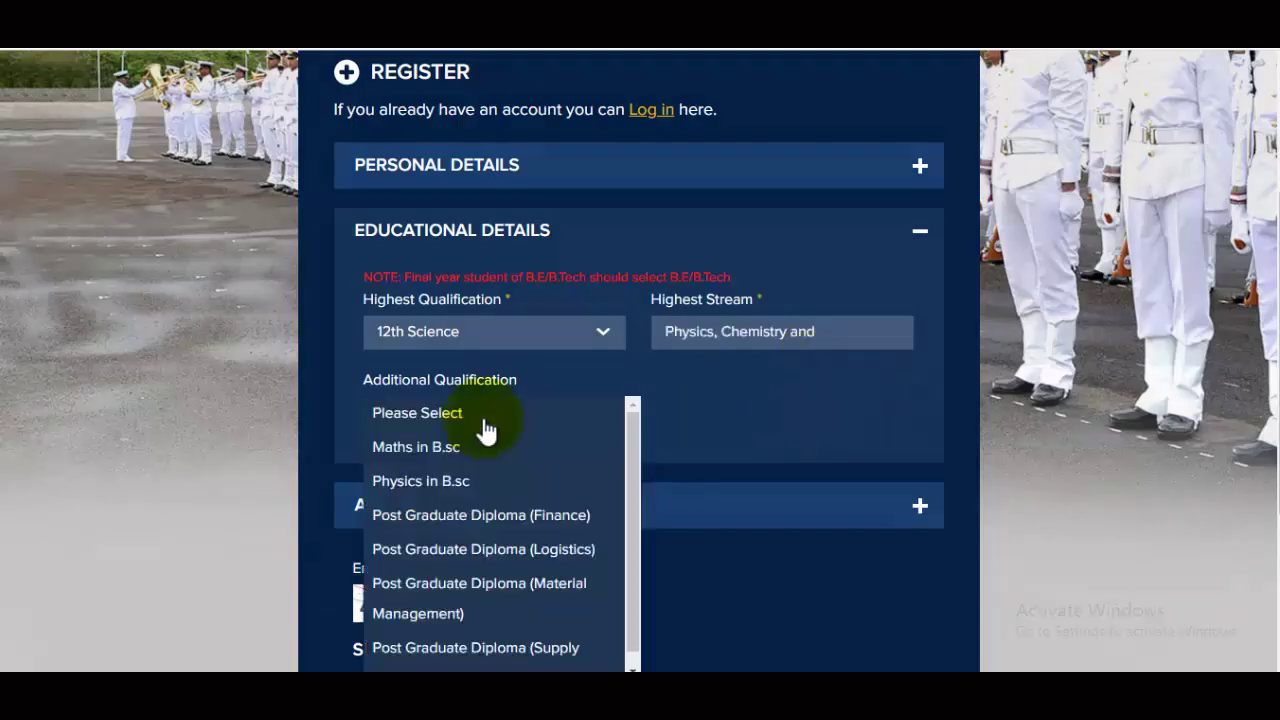
pyautogui.scroll(-1, 478, 495)
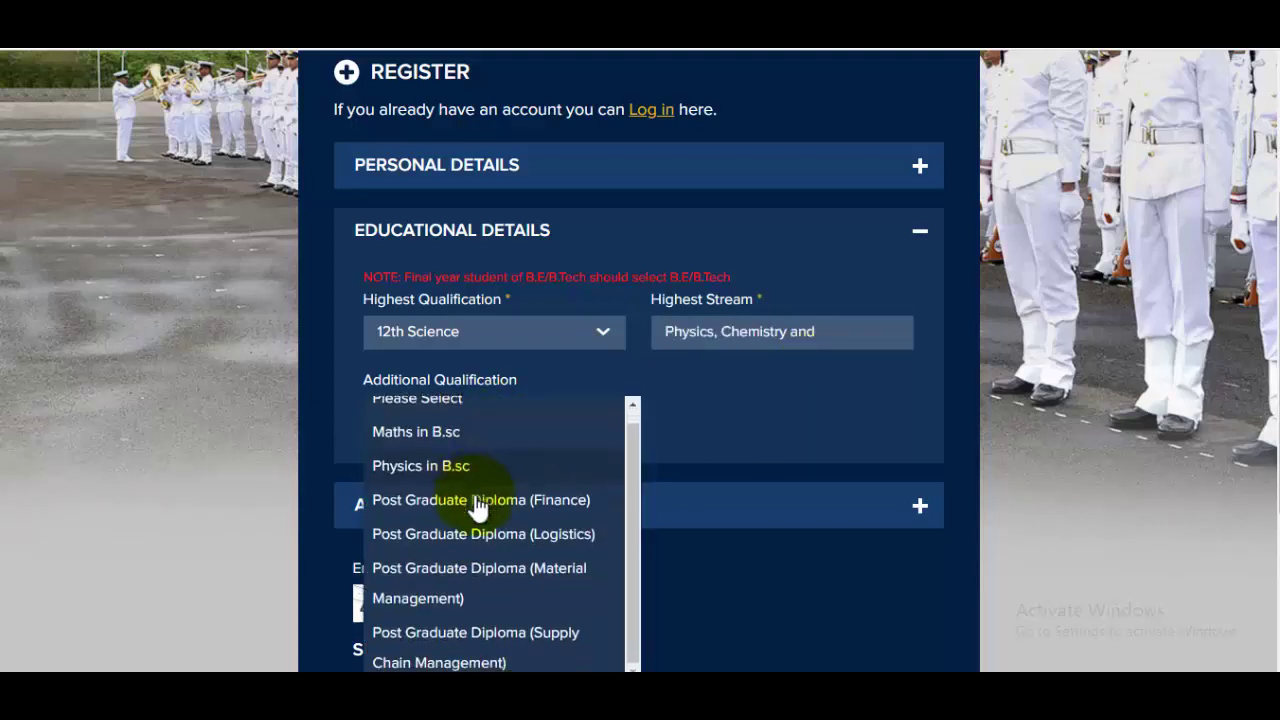
pyautogui.click(748, 398)
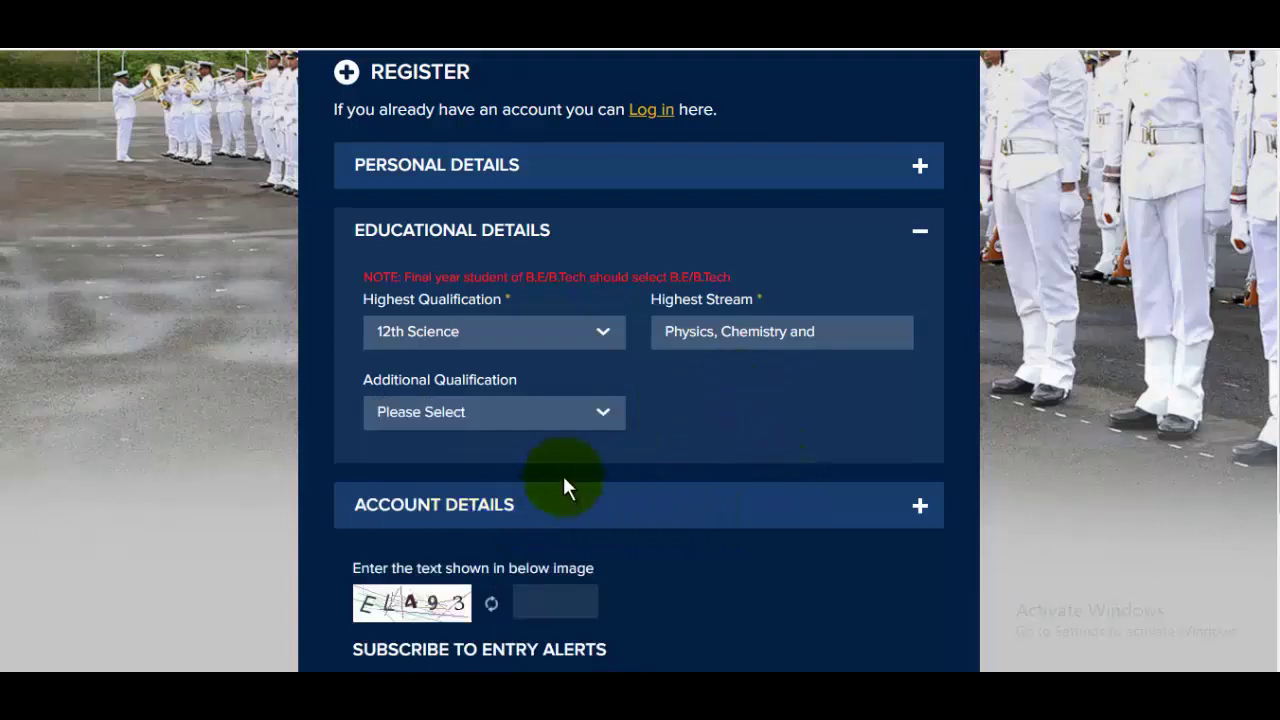
# Enter the account email, password and confirmation, captcha, and tick entry-alert and terms checkboxes
pyautogui.click(565, 500)
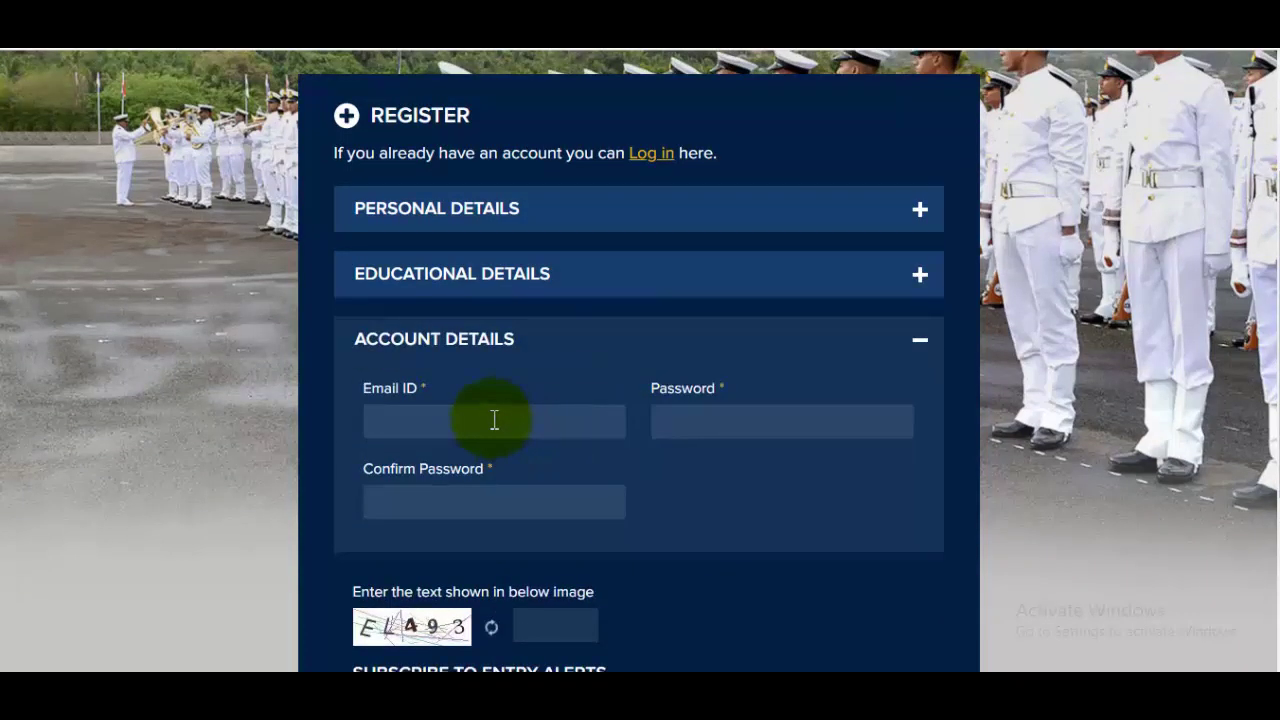
pyautogui.click(766, 420)
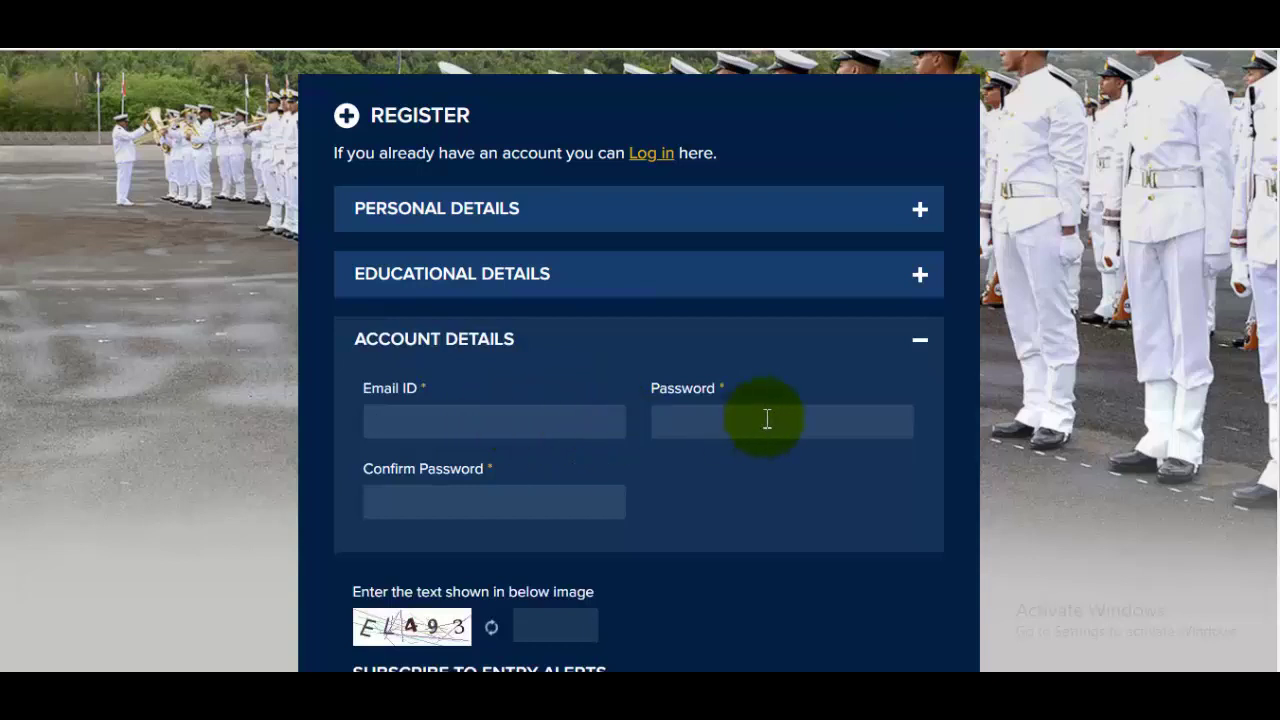
pyautogui.click(521, 513)
pyautogui.scroll(-2, 652, 475)
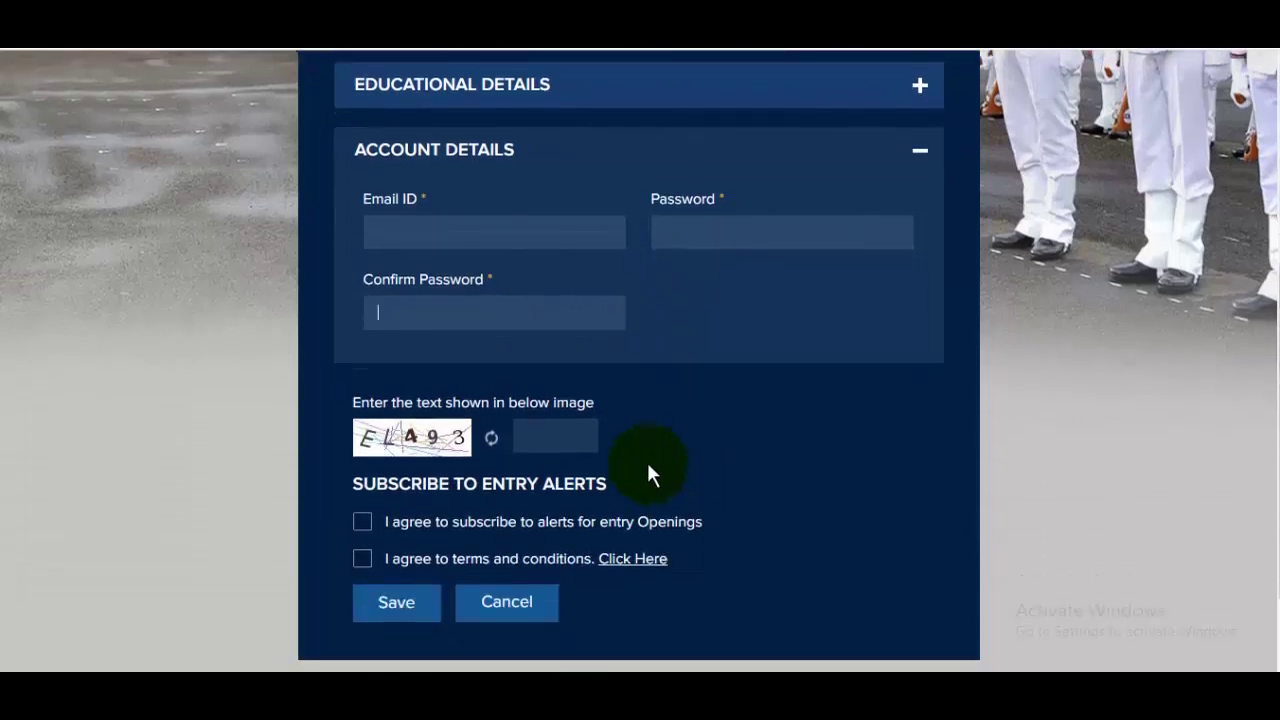
pyautogui.click(574, 449)
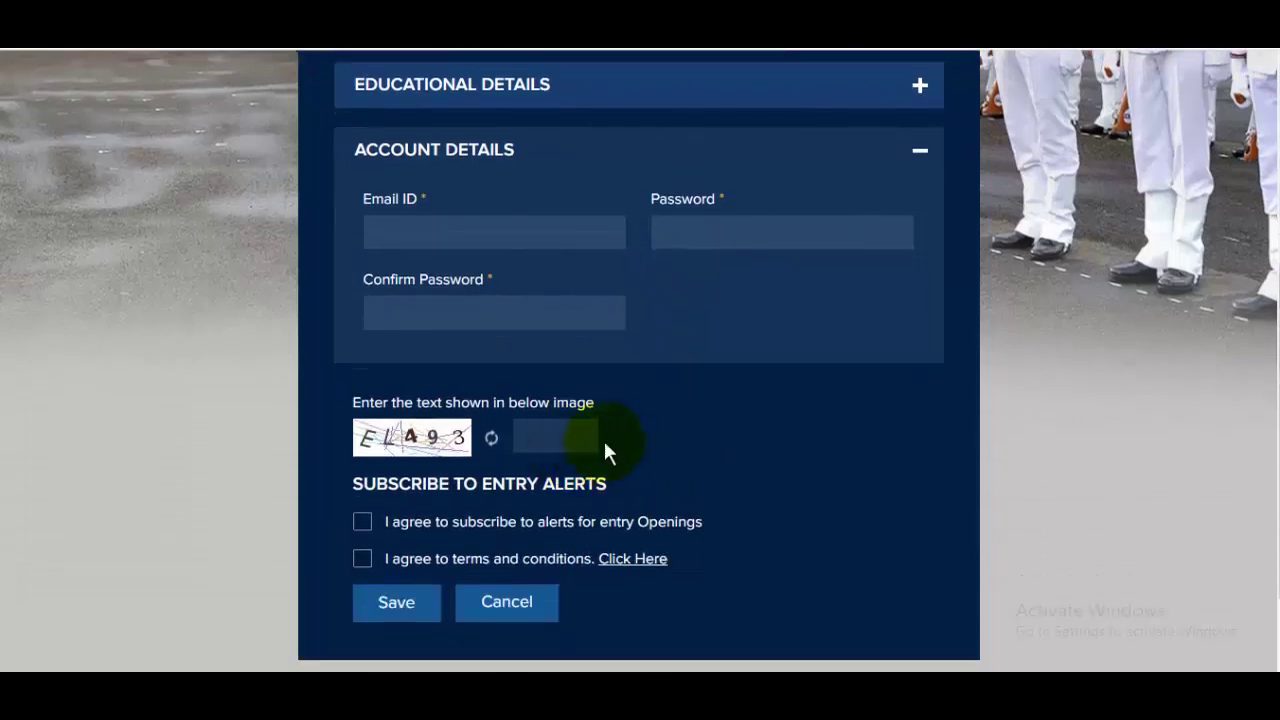
pyautogui.click(363, 524)
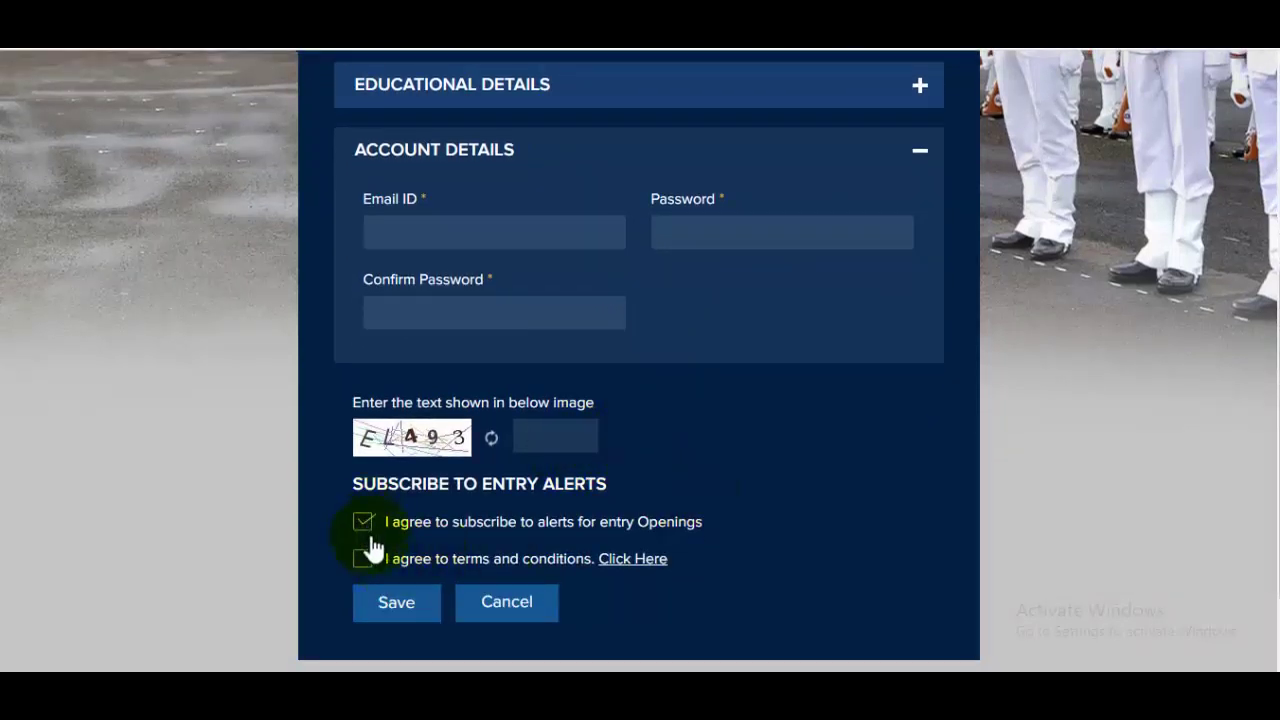
pyautogui.click(365, 558)
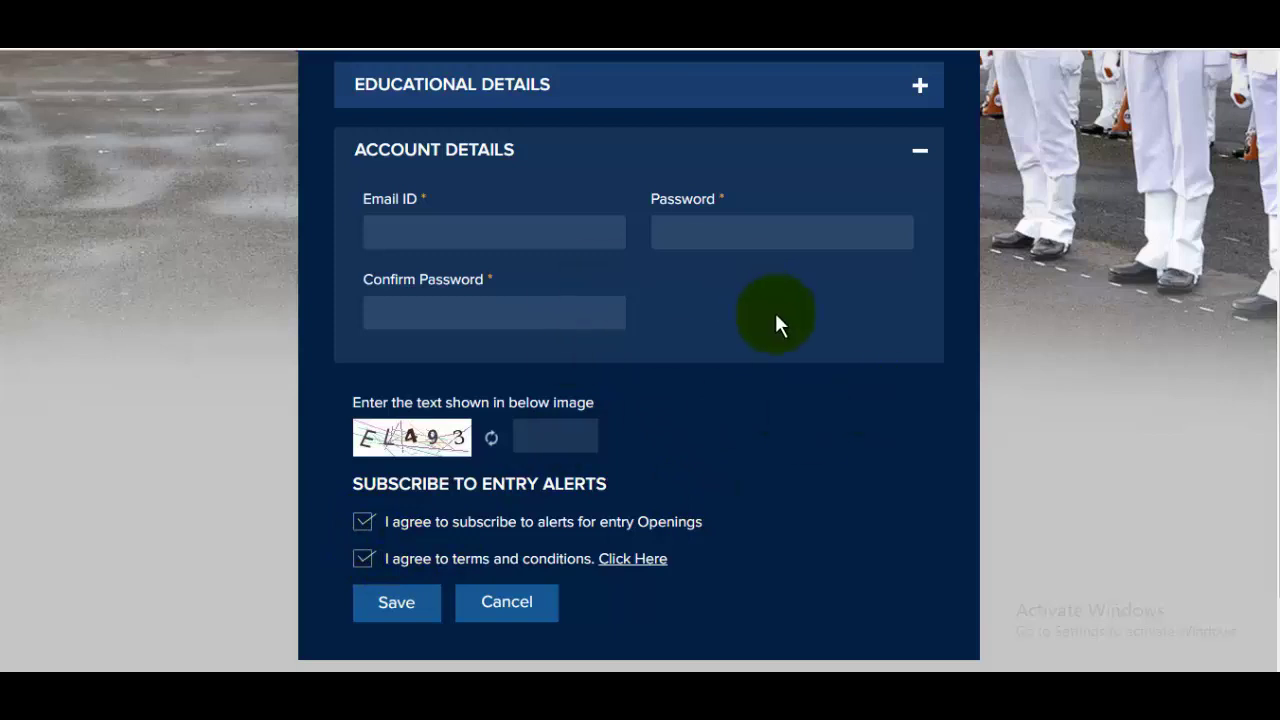
pyautogui.scroll(-1, 724, 435)
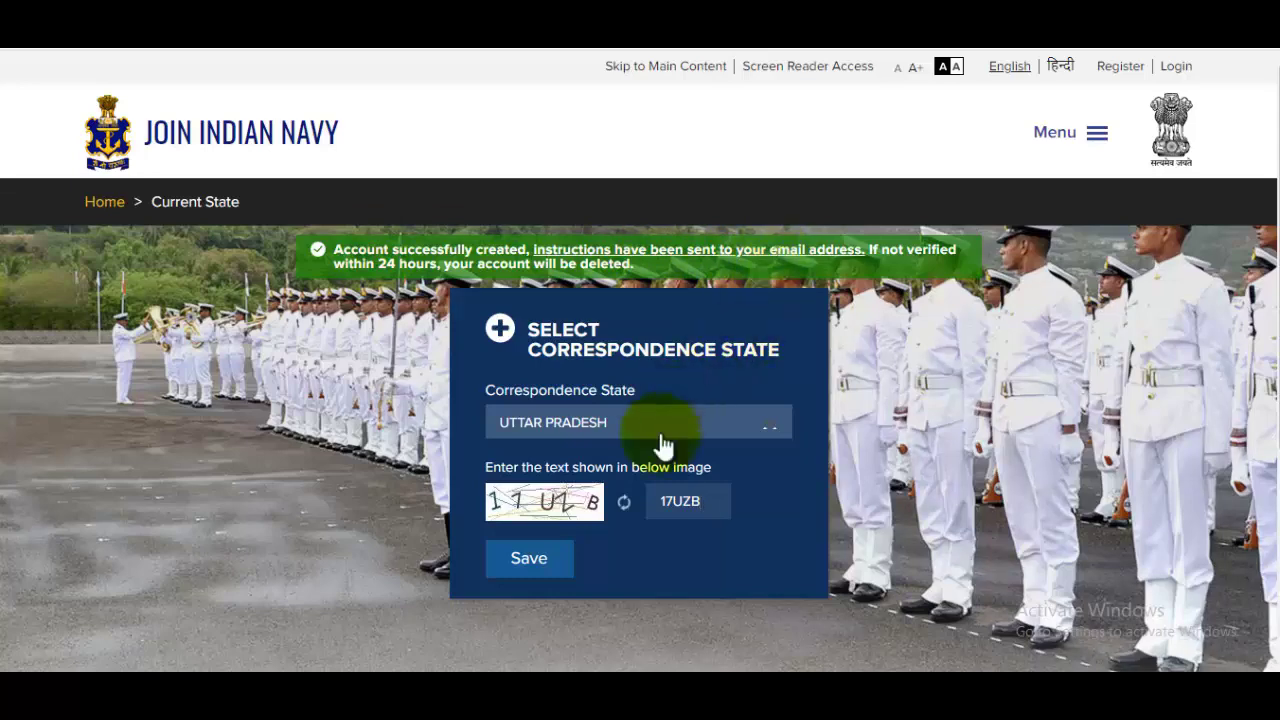
# Open the Join Indian Navy email in Gmail and follow its 'Click here' confirmation link
pyautogui.click(620, 640)
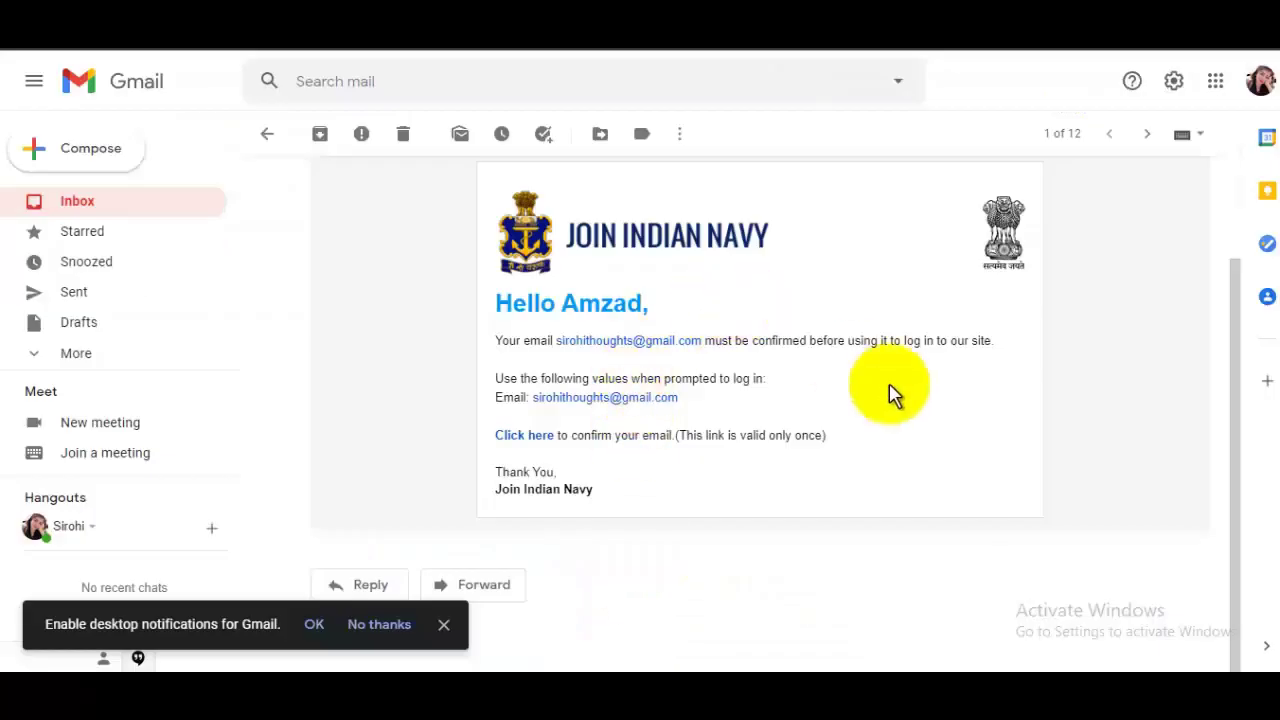
pyautogui.scroll(2, 889, 394)
pyautogui.scroll(-2, 894, 394)
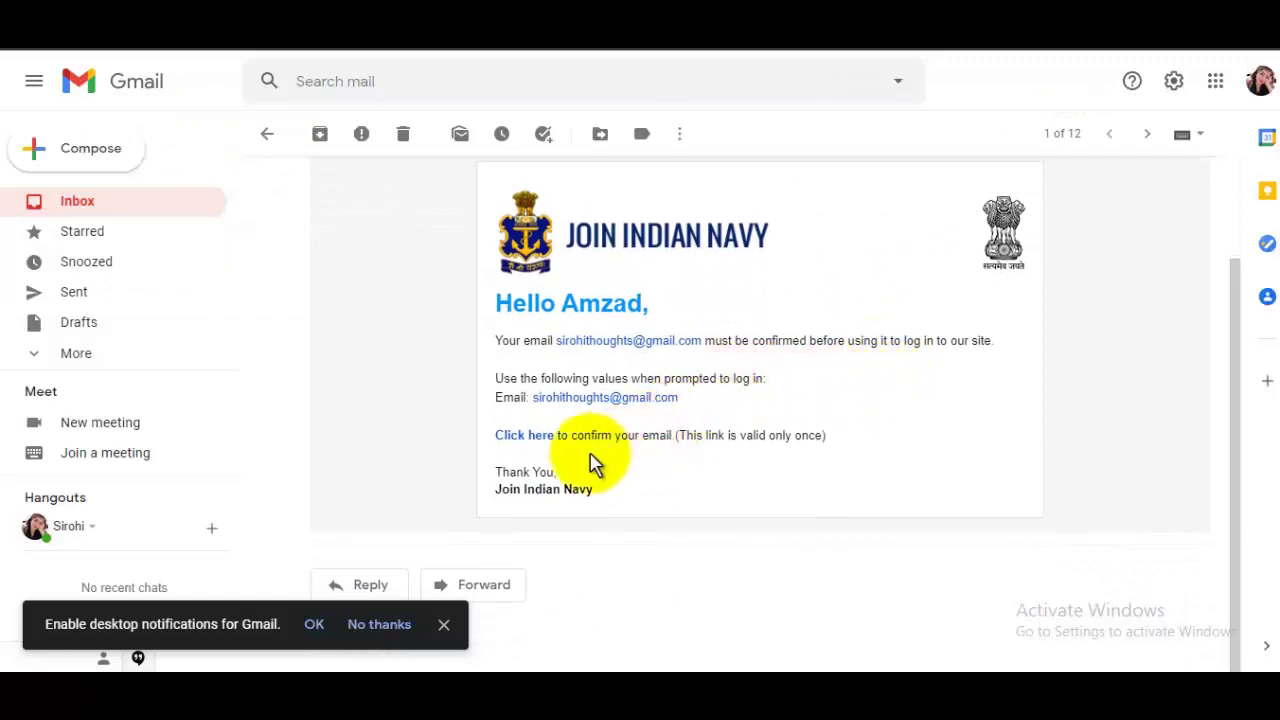
pyautogui.click(527, 438)
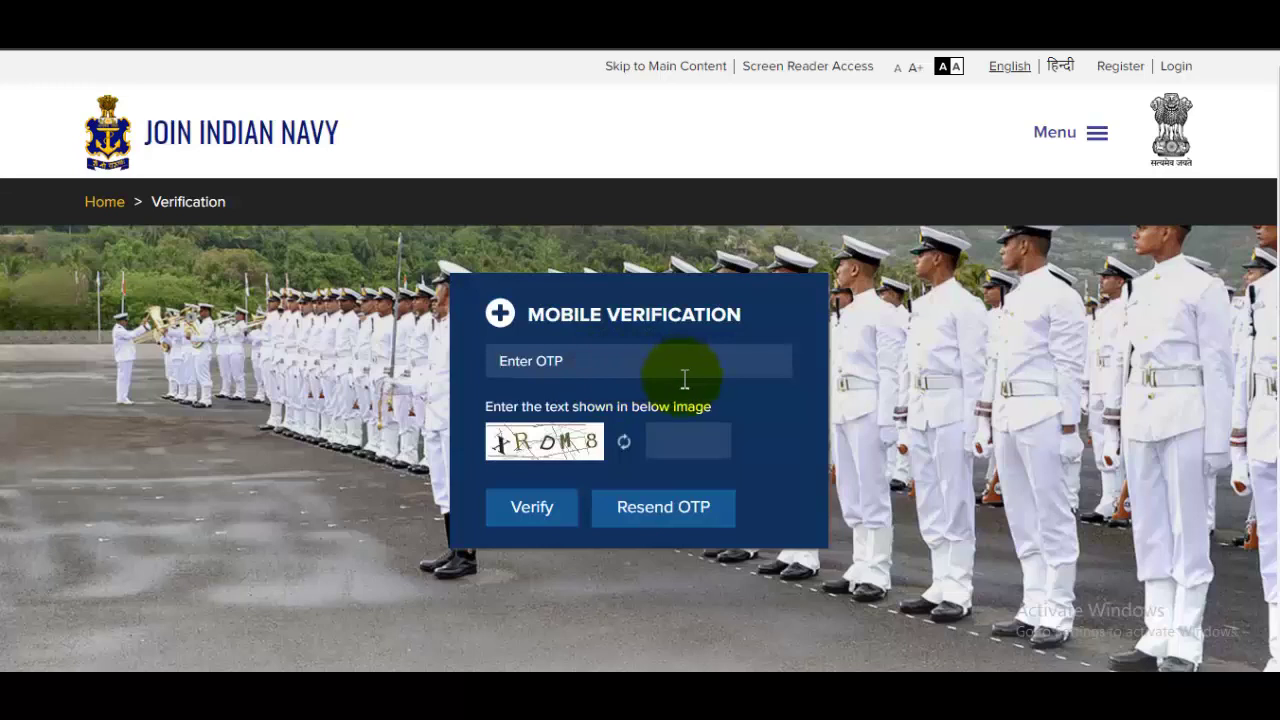
# Verify the mobile number with OTP and captcha, then save UTTAR PRADESH as correspondence state
pyautogui.click(700, 441)
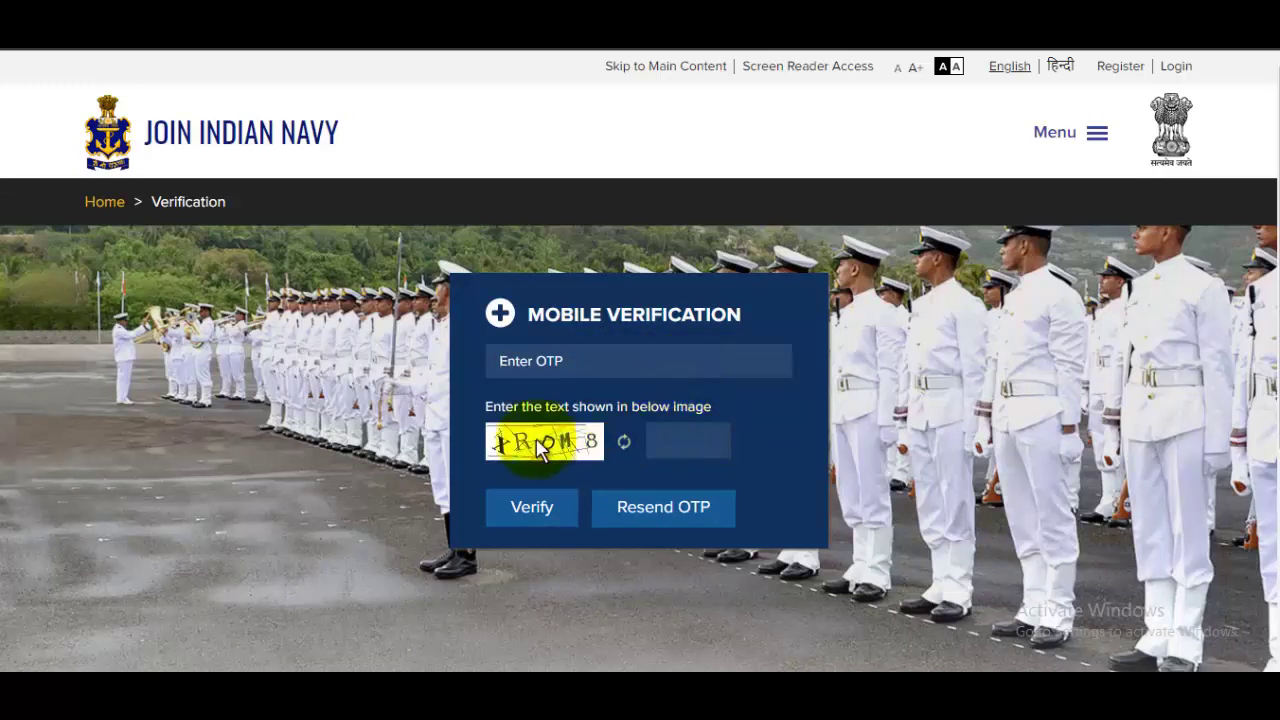
pyautogui.click(540, 508)
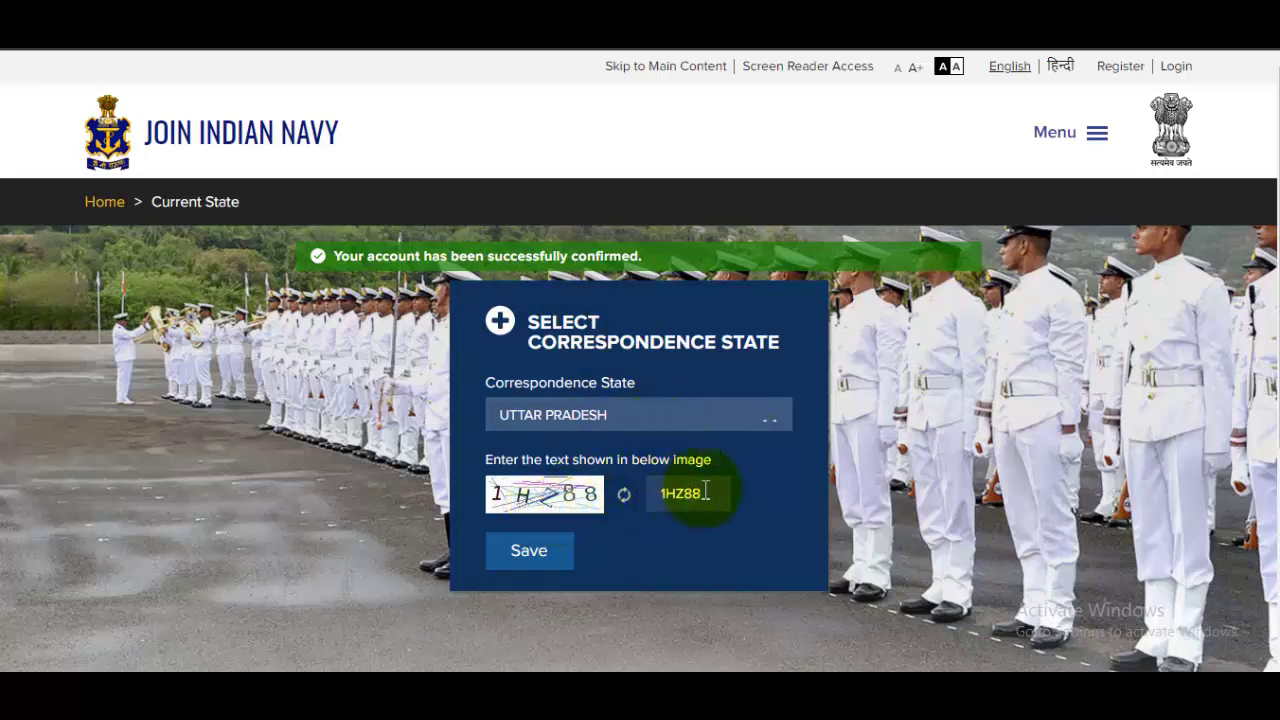
pyautogui.click(528, 558)
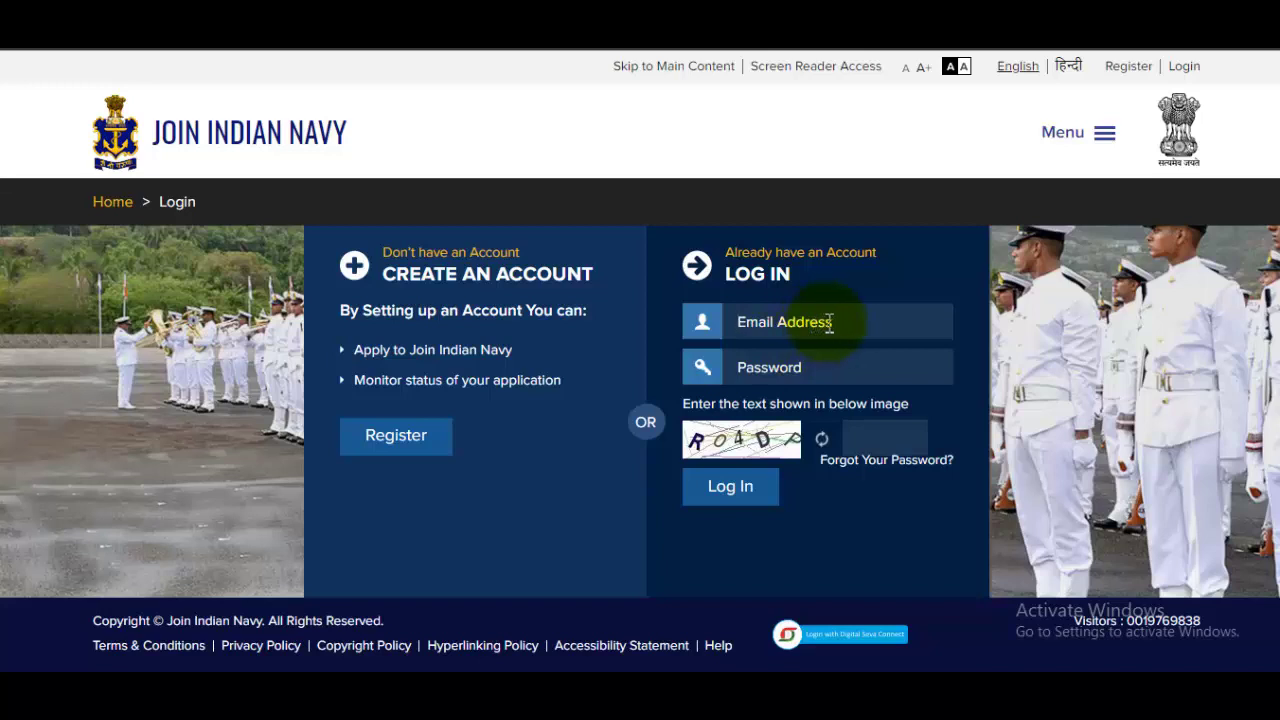
# Log in with the account email address, password and captcha
pyautogui.click(831, 336)
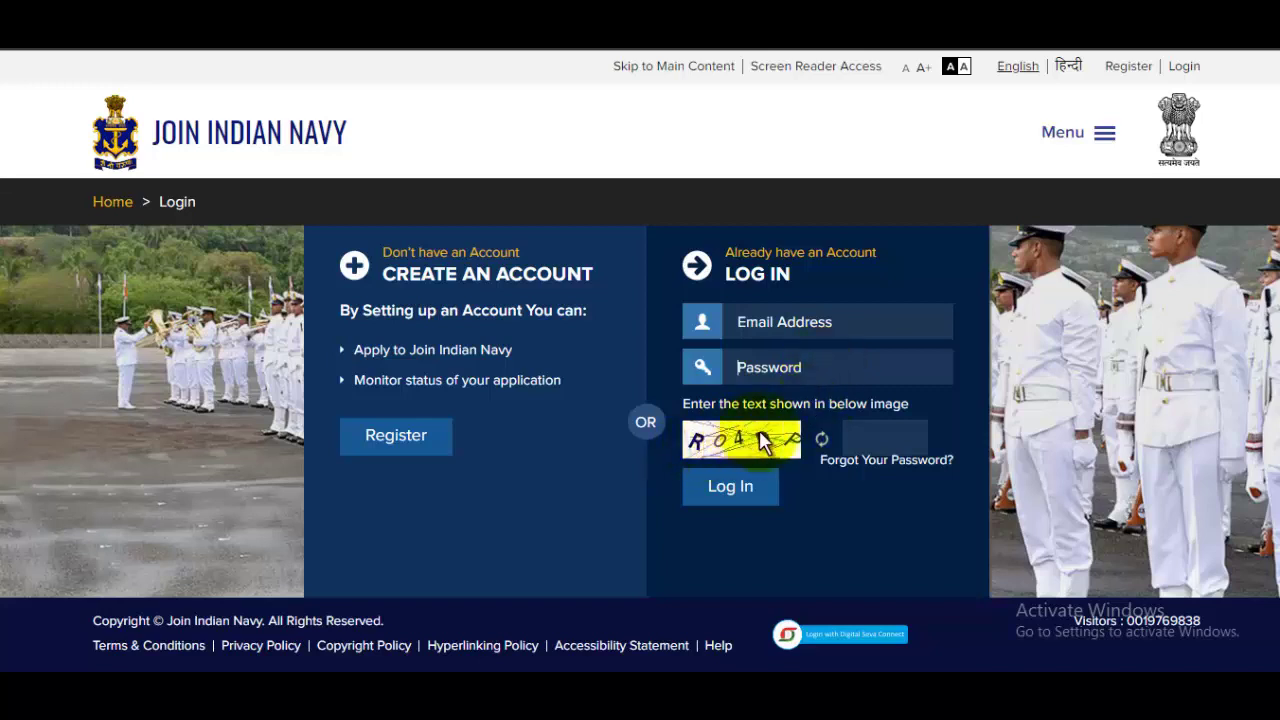
pyautogui.click(874, 437)
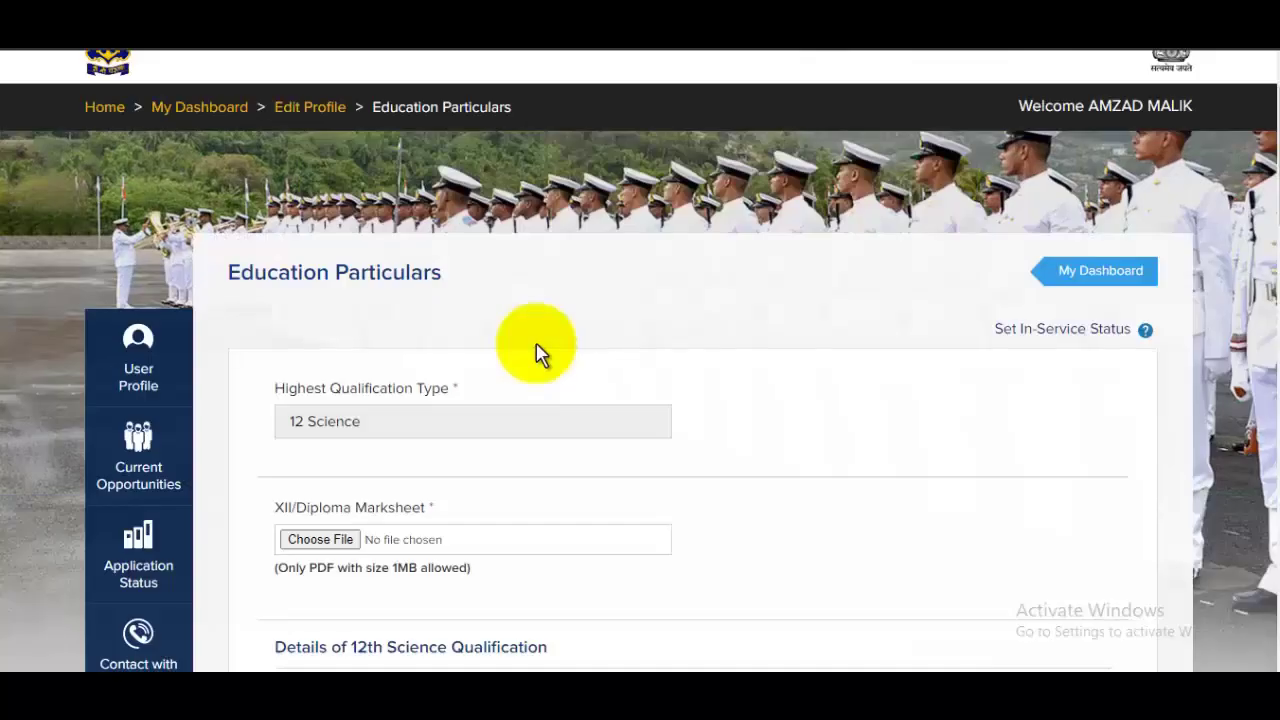
# Upload 33.pdf from the Downloads folder as the XII/Diploma marksheet
pyautogui.scroll(-2, 537, 352)
pyautogui.scroll(-1, 540, 352)
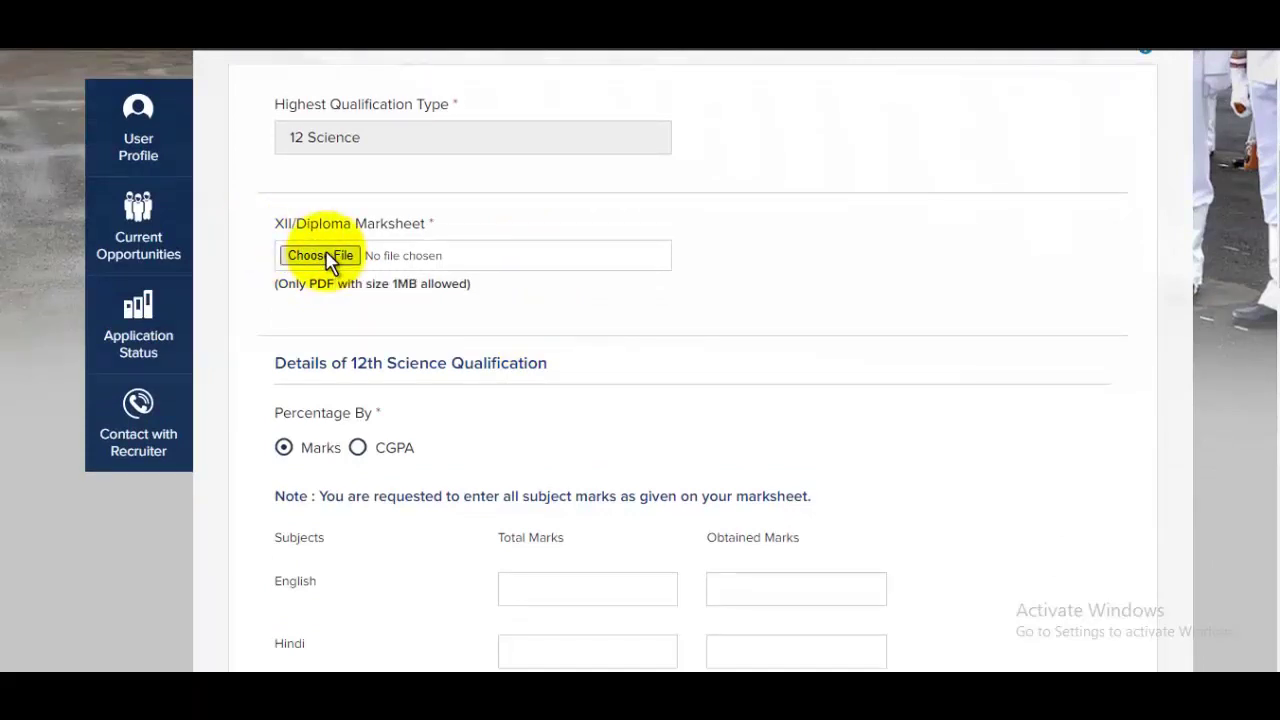
pyautogui.click(326, 258)
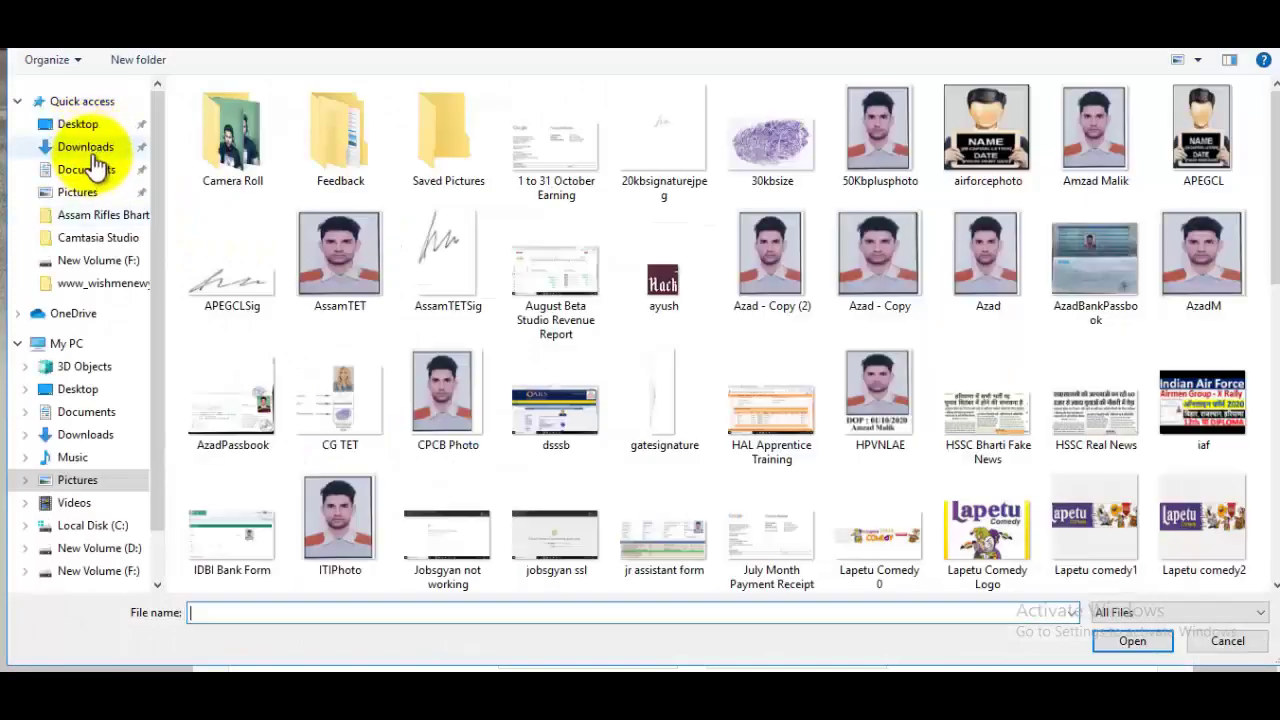
pyautogui.click(95, 147)
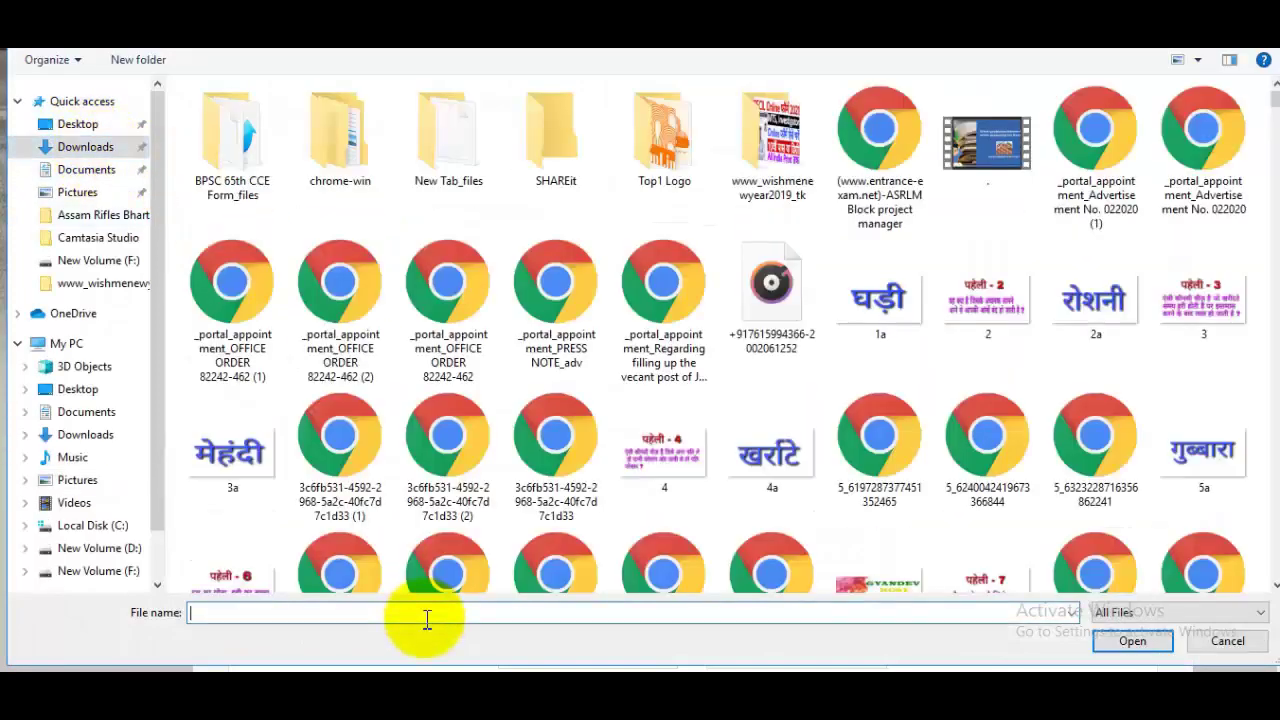
pyautogui.write('33')
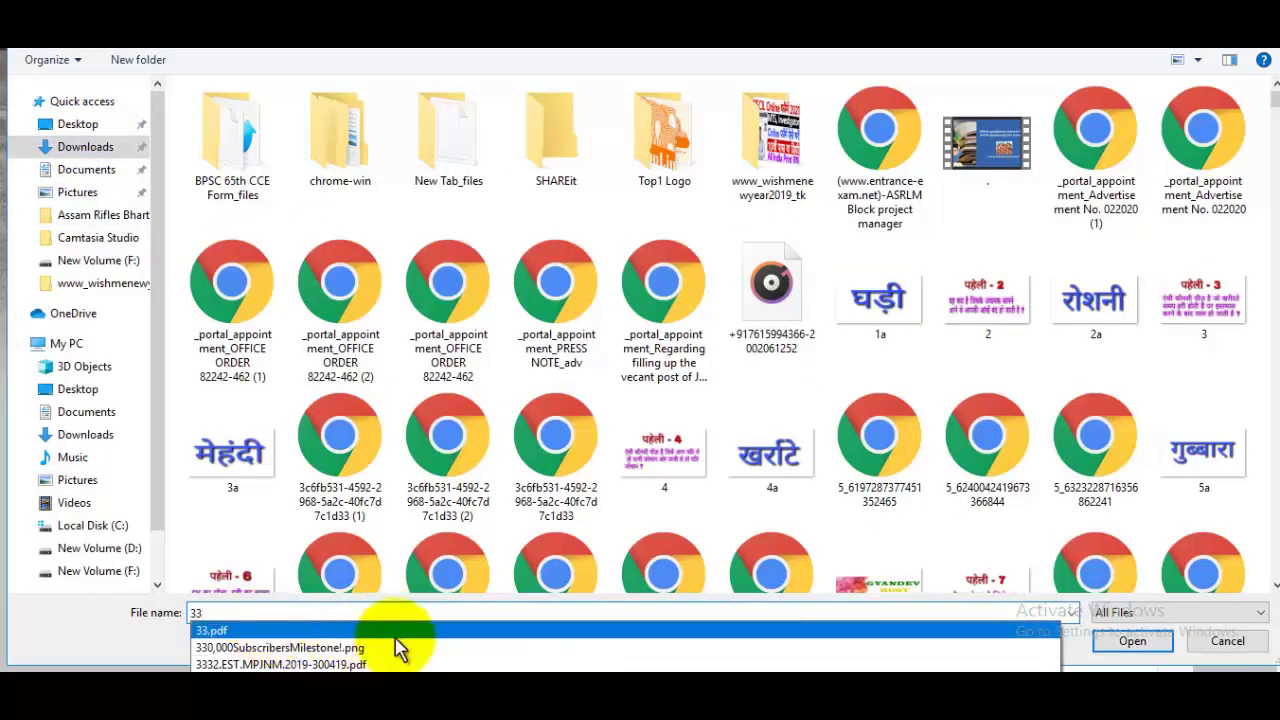
pyautogui.click(391, 630)
pyautogui.click(1132, 641)
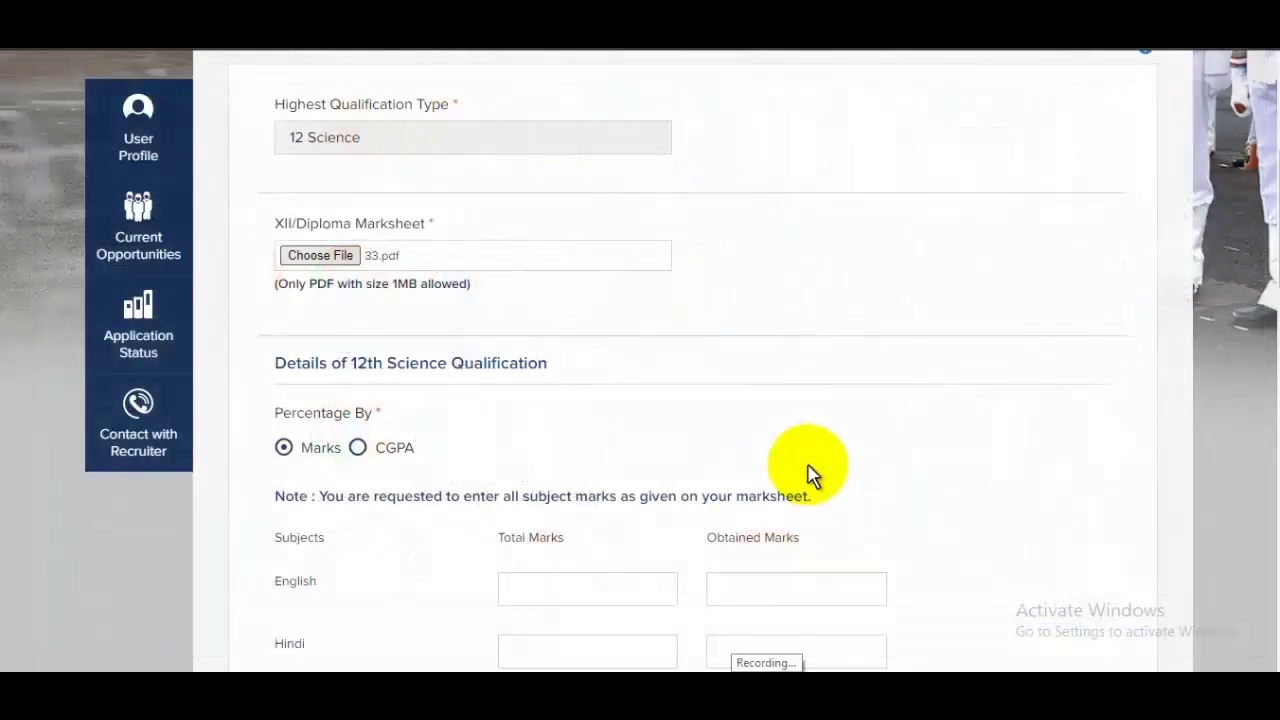
# Enter English marks 96 out of 100 and Hindi marks 91 out of 100
pyautogui.scroll(-1, 650, 370)
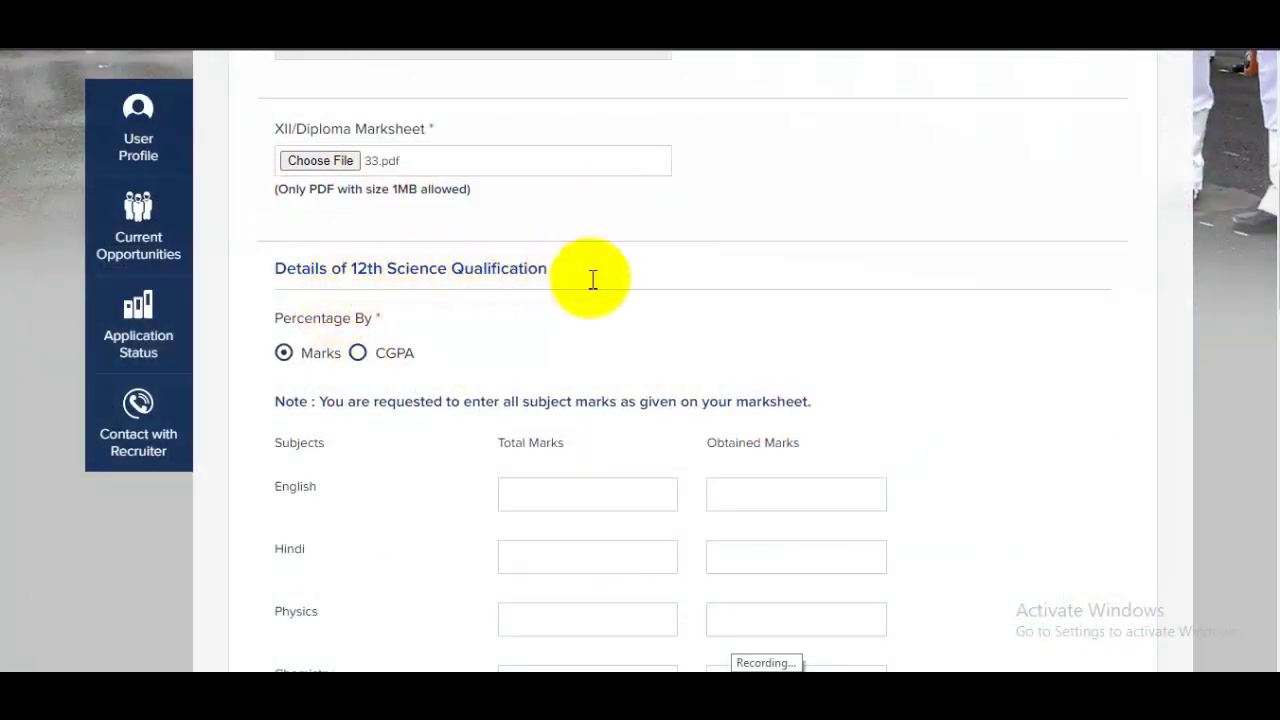
pyautogui.scroll(-1, 598, 288)
pyautogui.scroll(-1, 598, 288)
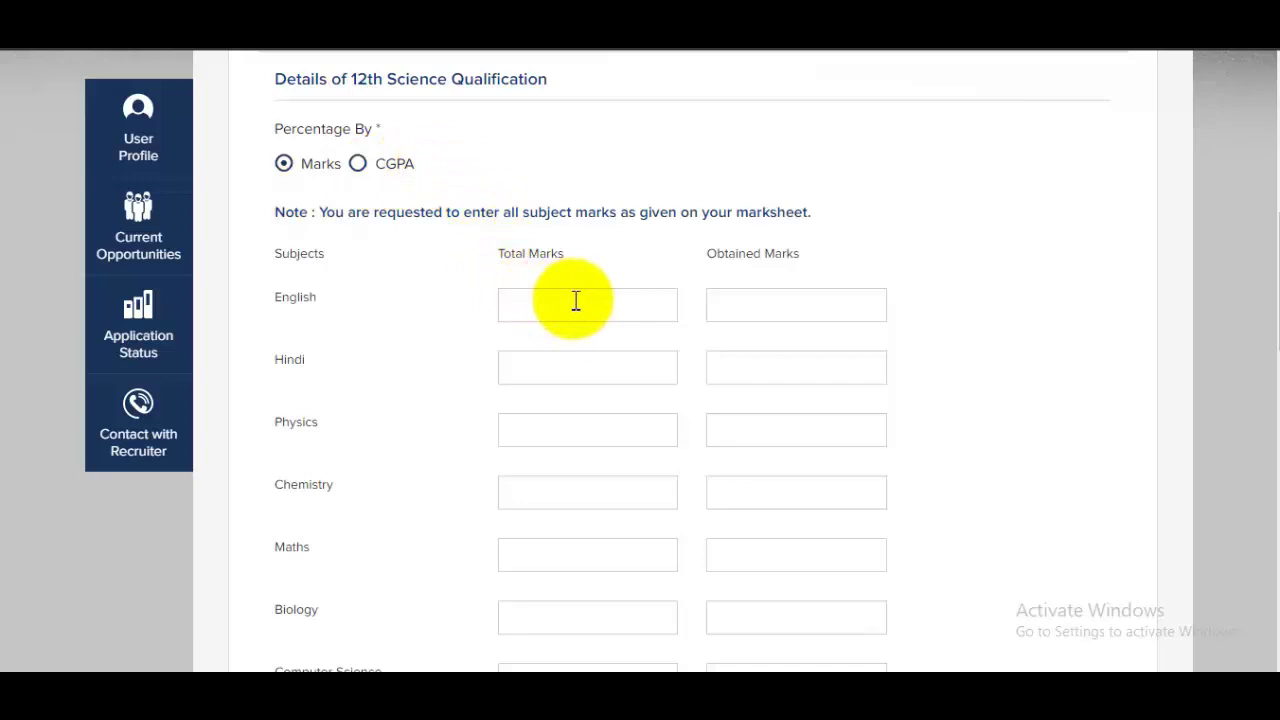
pyautogui.write('00')
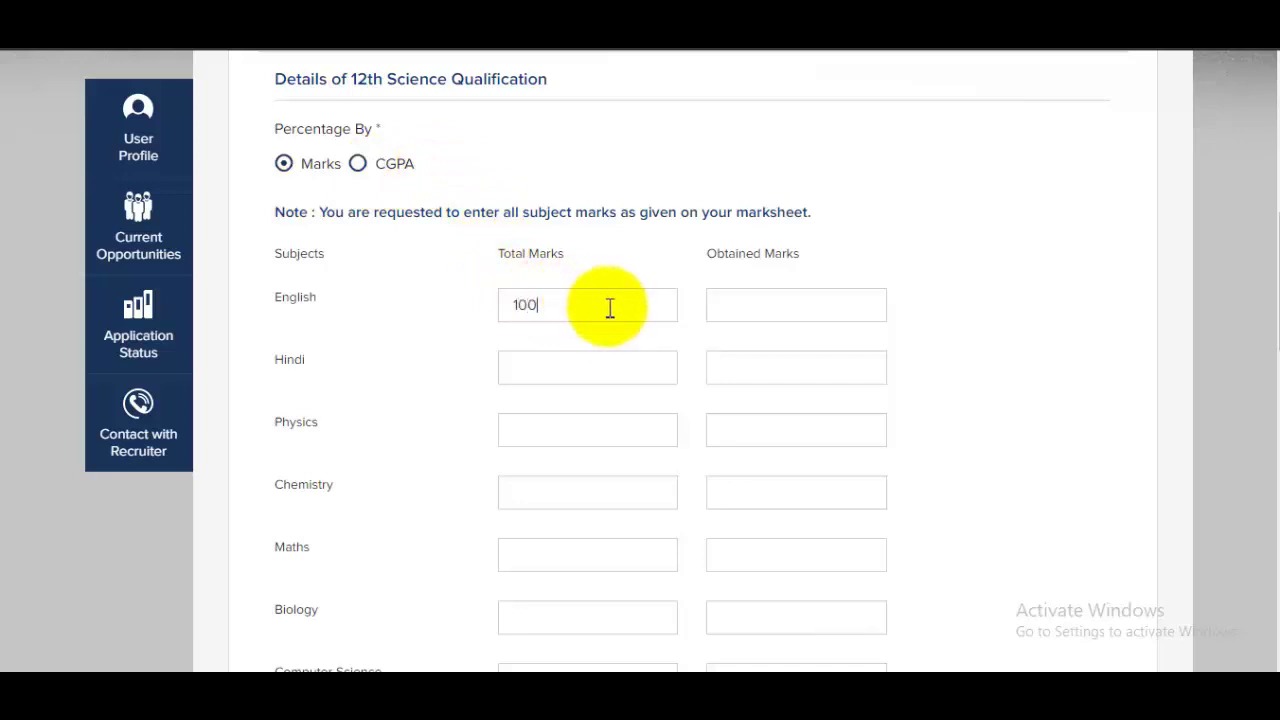
pyautogui.click(794, 303)
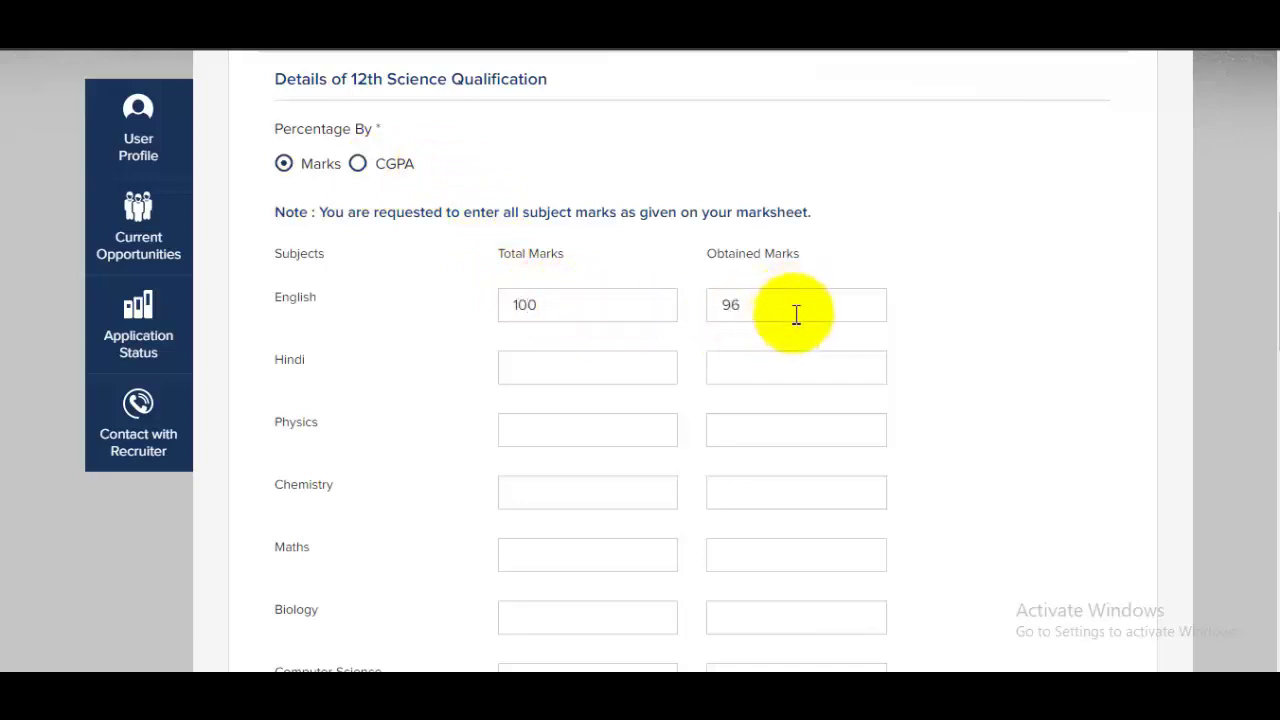
pyautogui.click(578, 364)
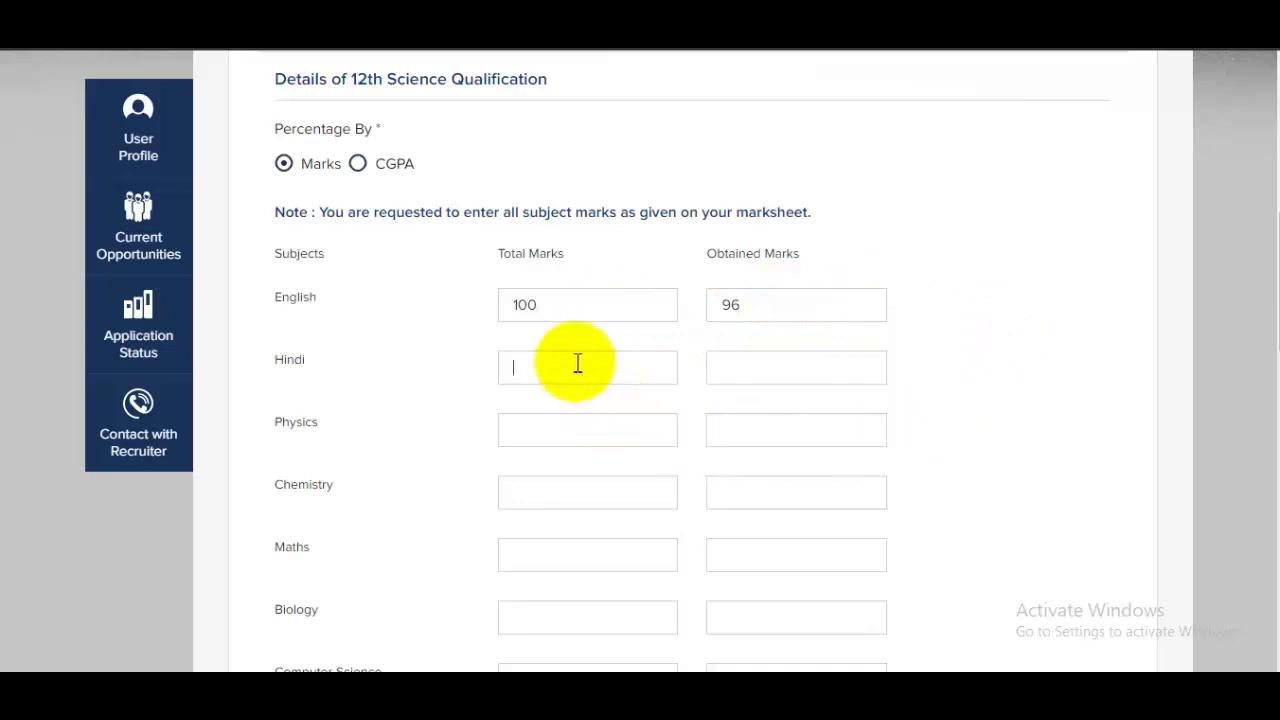
pyautogui.write('100')
pyautogui.click(744, 366)
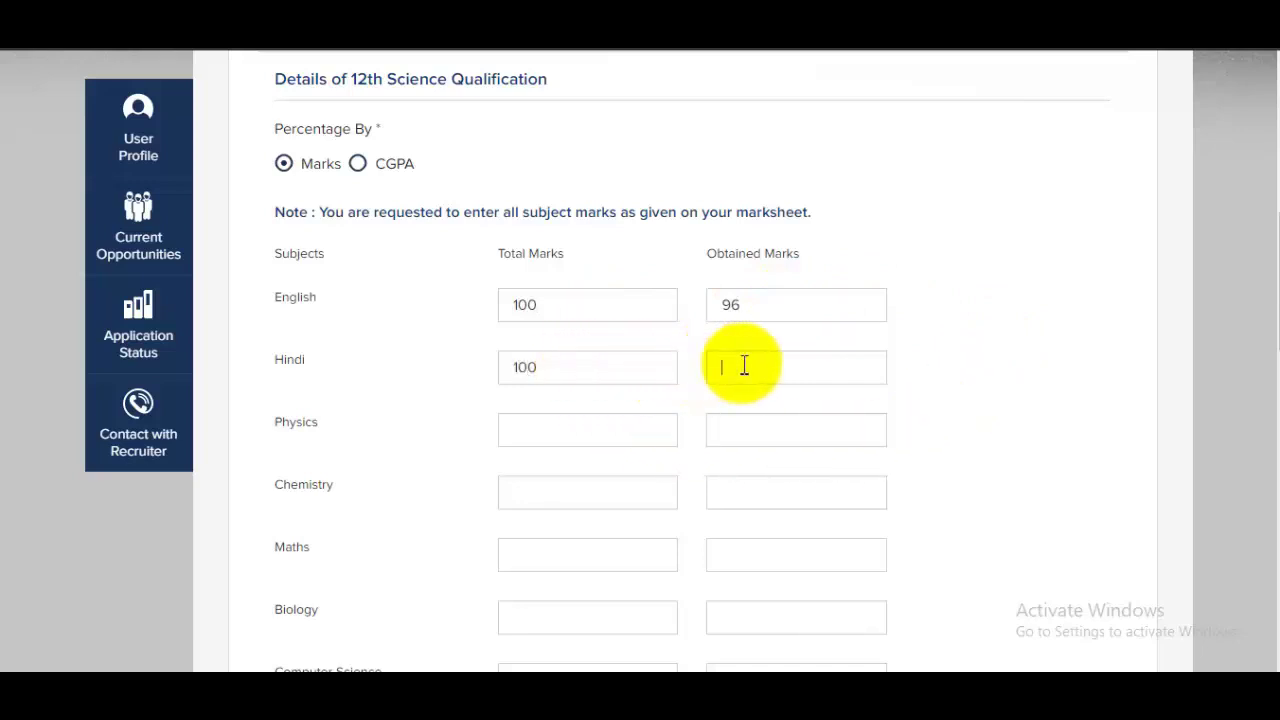
pyautogui.write('91')
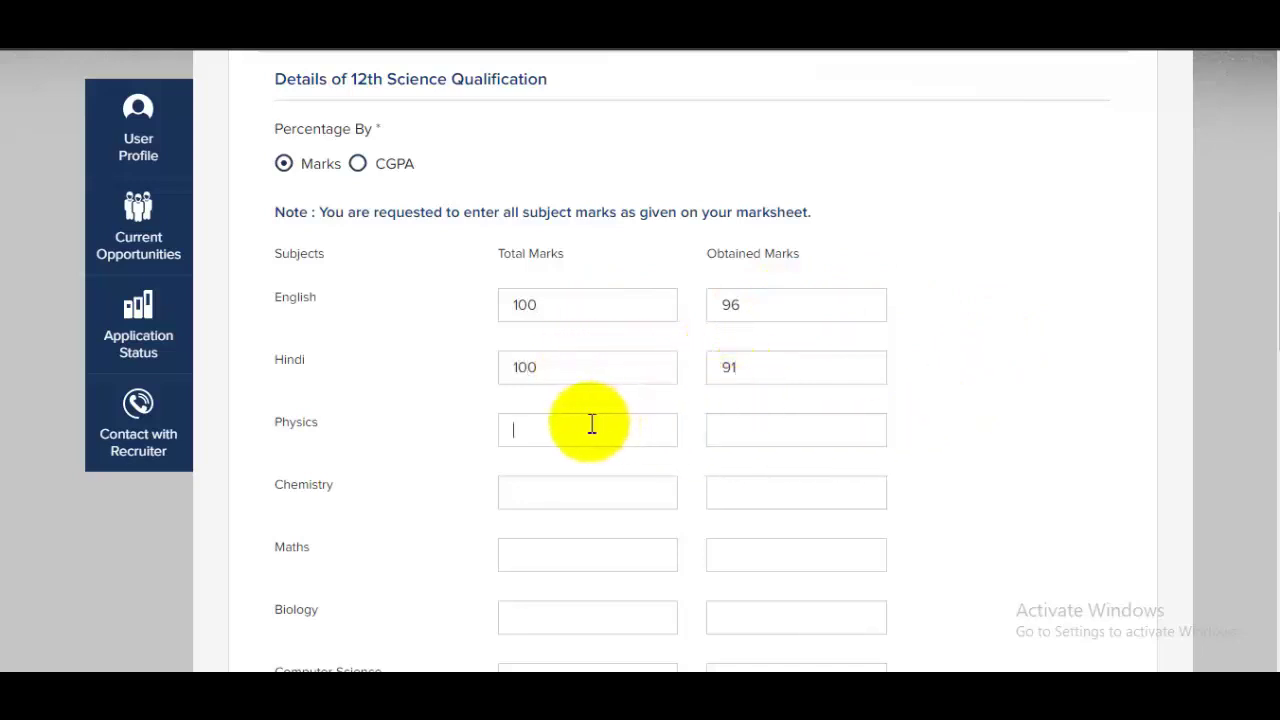
# Enter Physics total marks 100 and Chemistry obtained marks 92
pyautogui.click(592, 425)
pyautogui.write('100')
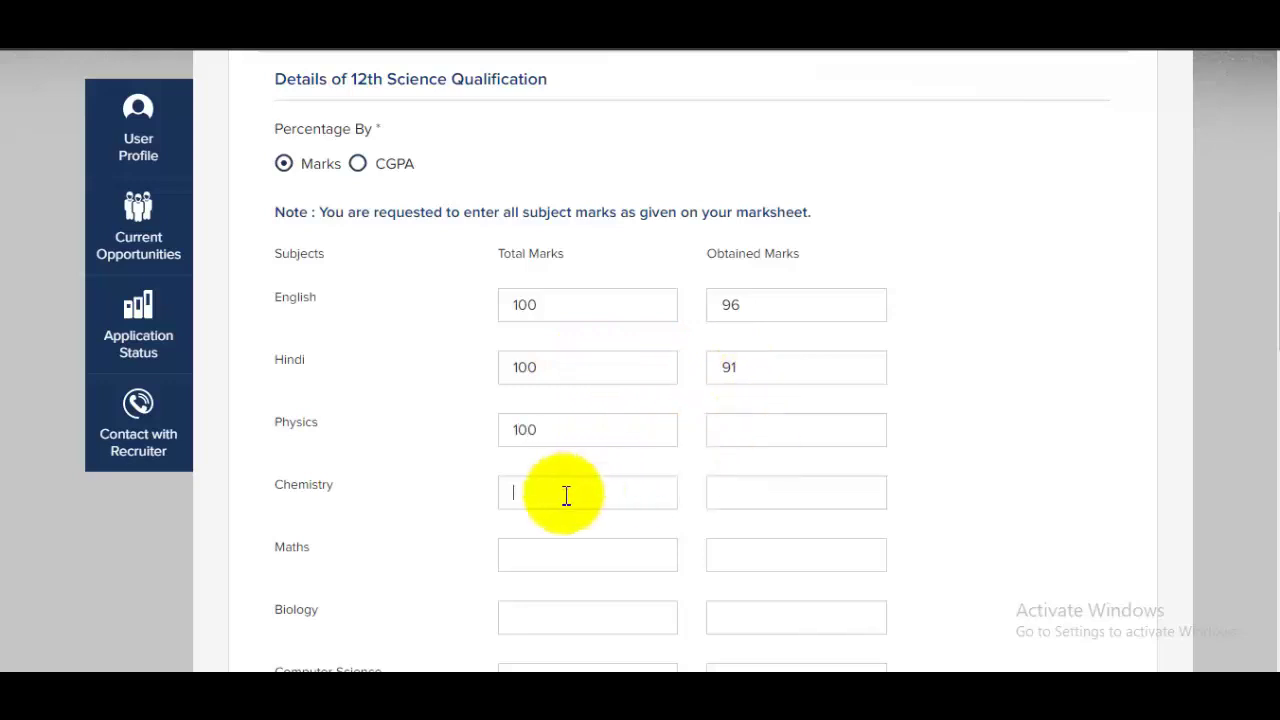
pyautogui.click(741, 489)
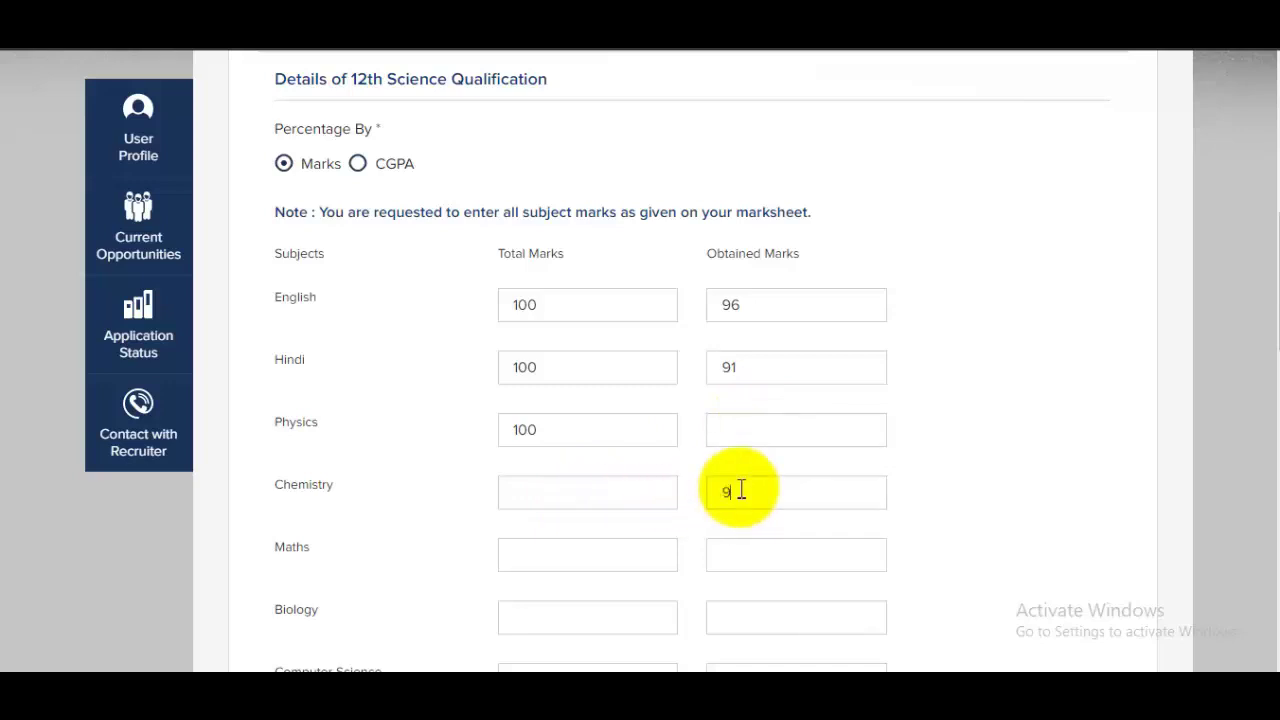
pyautogui.scroll(-1, 740, 490)
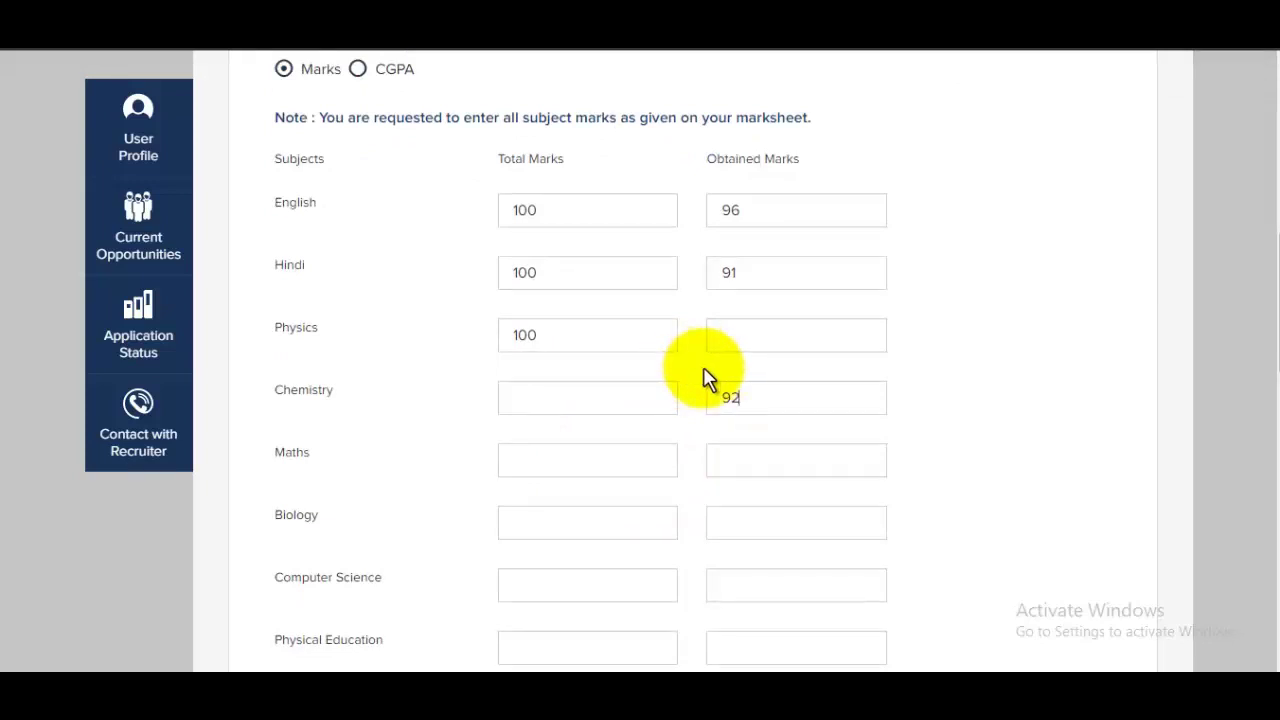
pyautogui.scroll(-5, 735, 368)
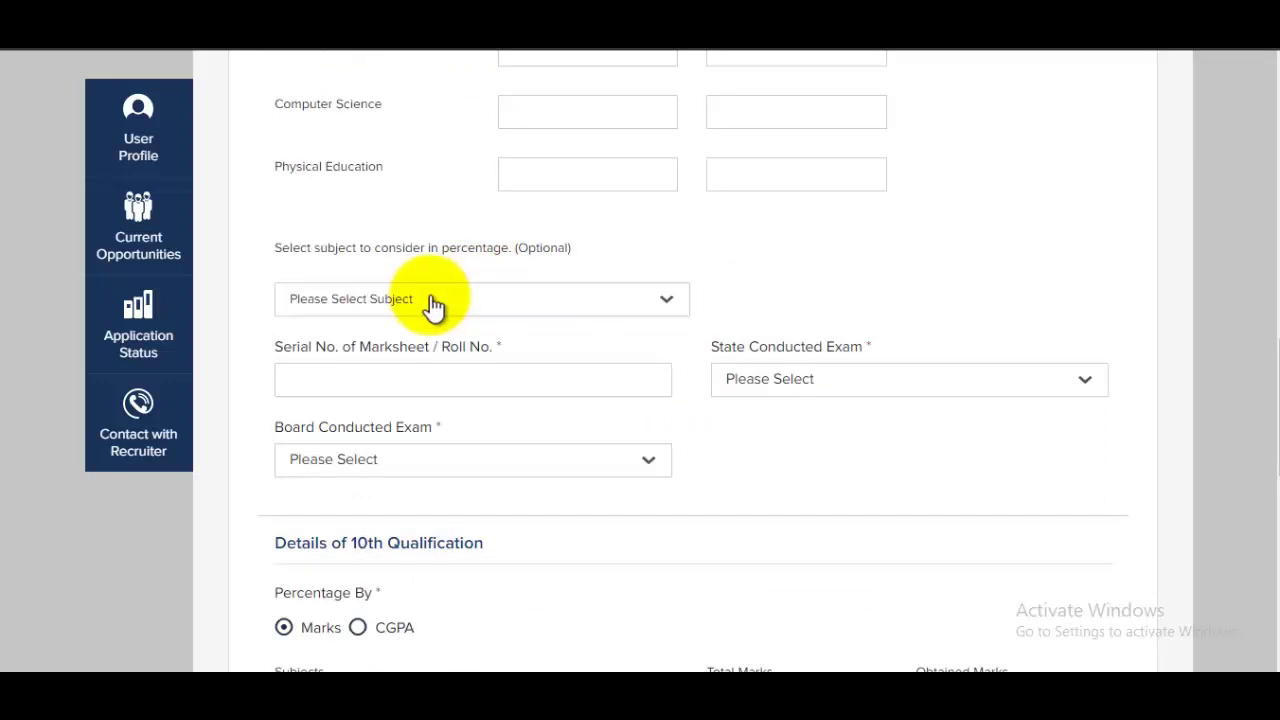
# Look through the percentage subject list and close it without choosing a subject
pyautogui.click(434, 300)
pyautogui.scroll(-2, 441, 447)
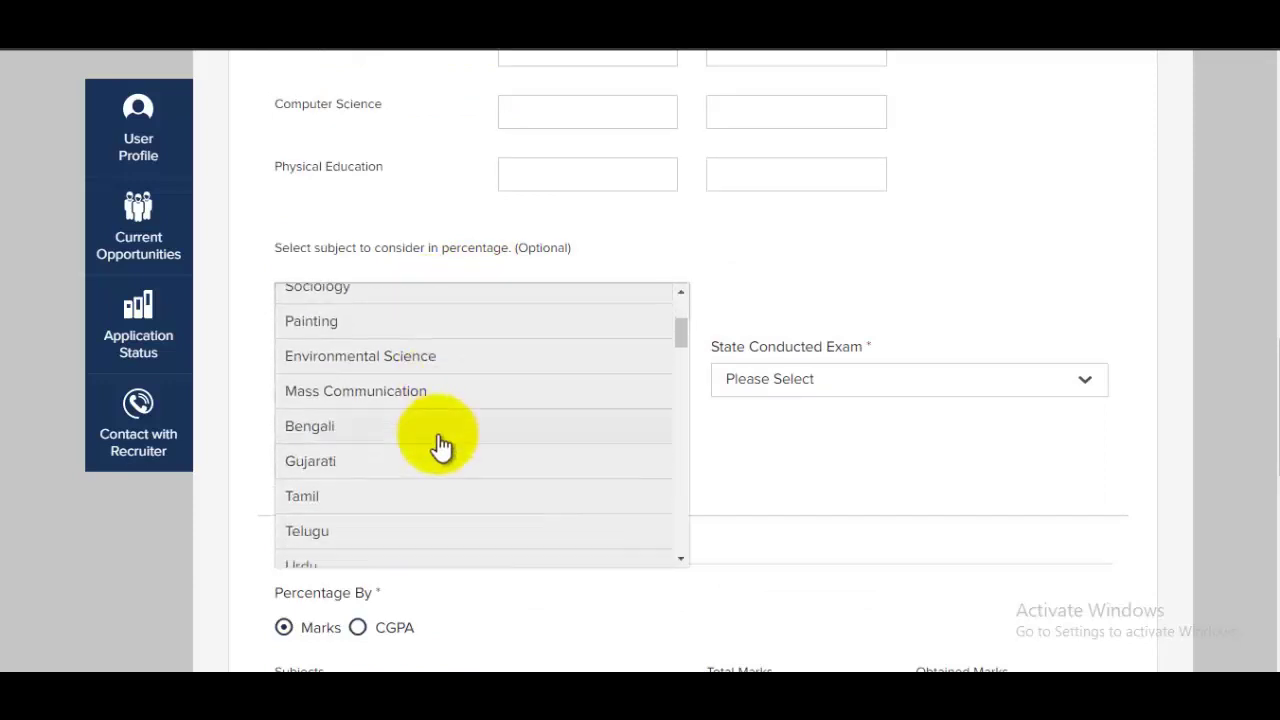
pyautogui.scroll(-2, 437, 449)
pyautogui.scroll(4, 611, 363)
pyautogui.click(785, 275)
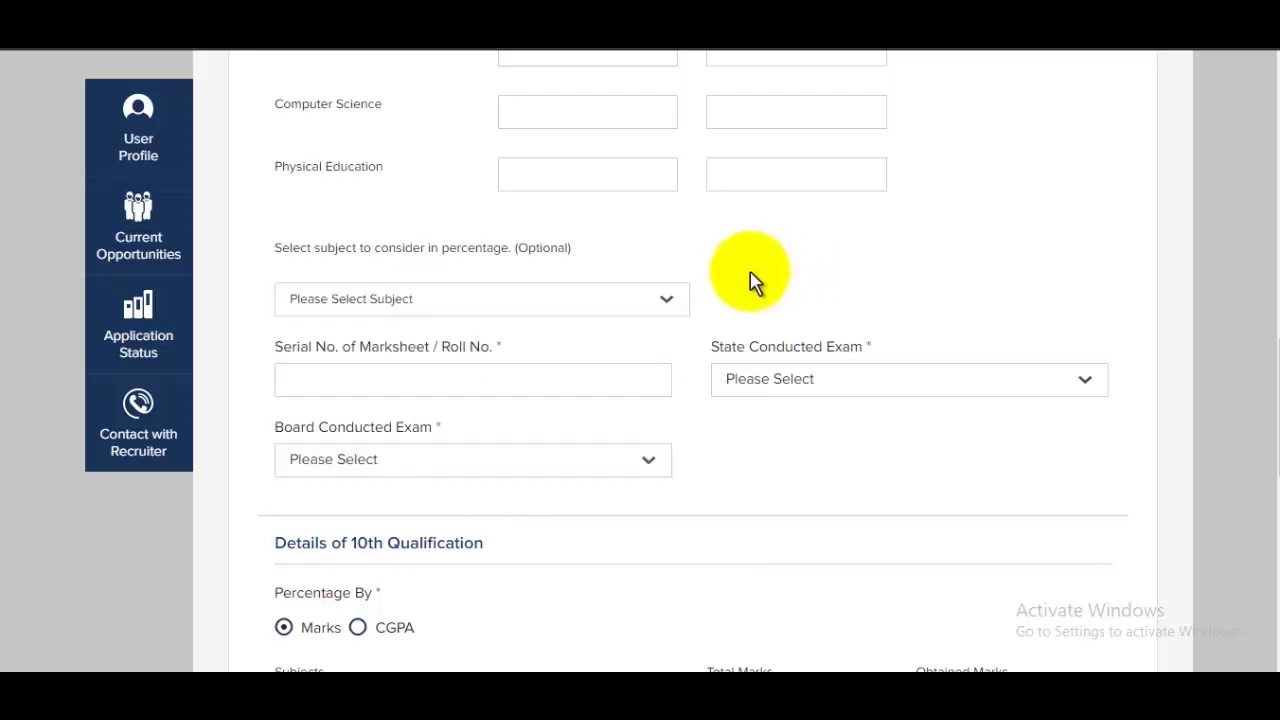
pyautogui.scroll(-2, 753, 282)
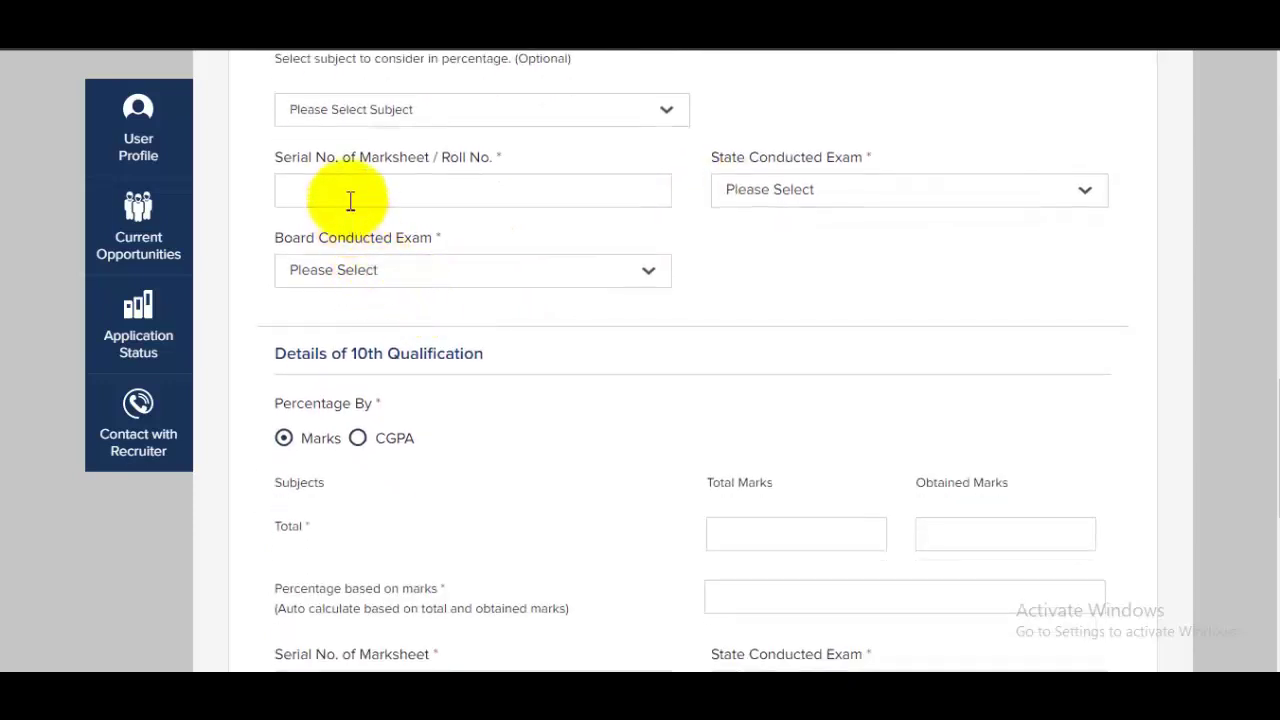
# Enter the 12th marksheet roll number, choosing UTTAR PRADESH as exam state and State Board
pyautogui.click(352, 198)
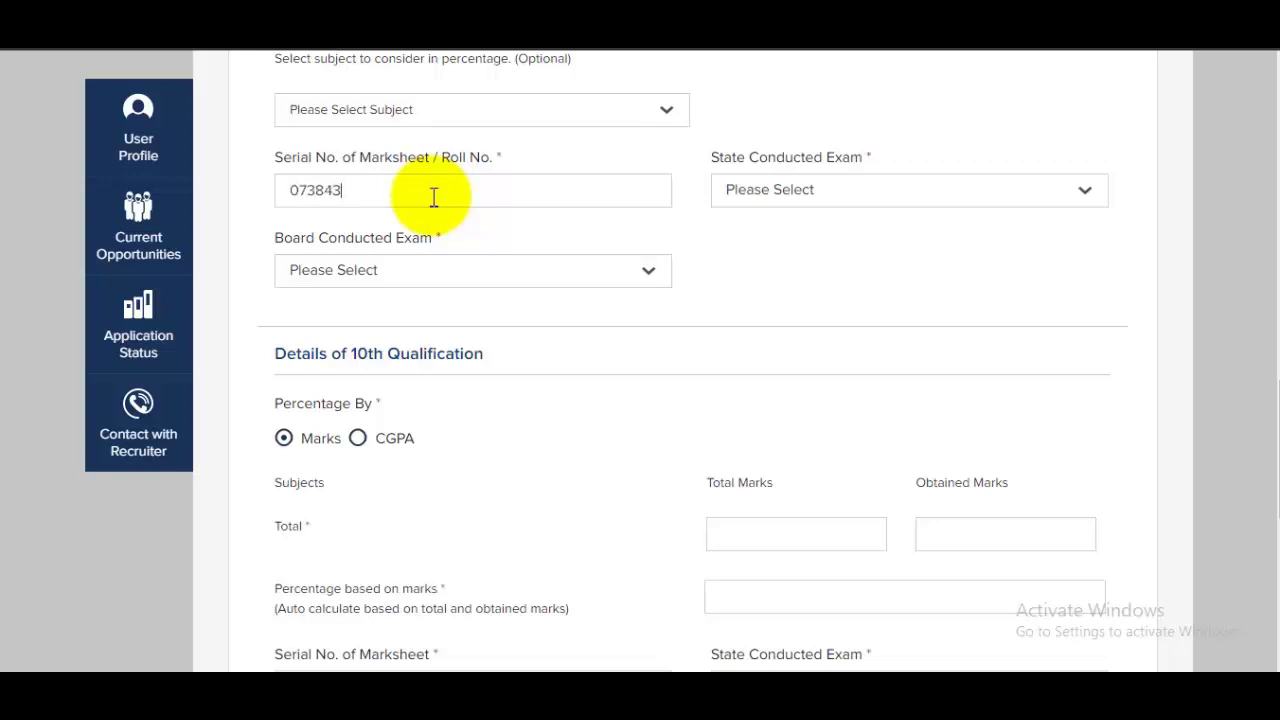
pyautogui.click(868, 200)
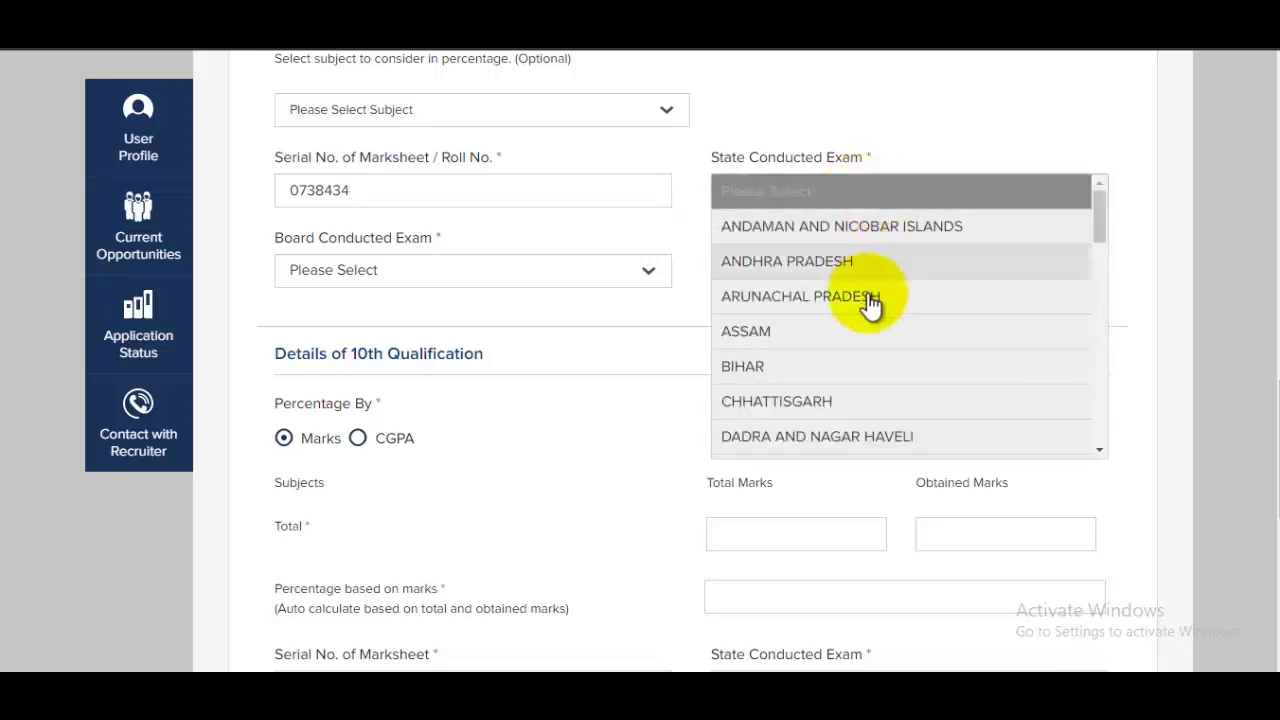
pyautogui.scroll(-8, 870, 300)
pyautogui.scroll(-2, 855, 362)
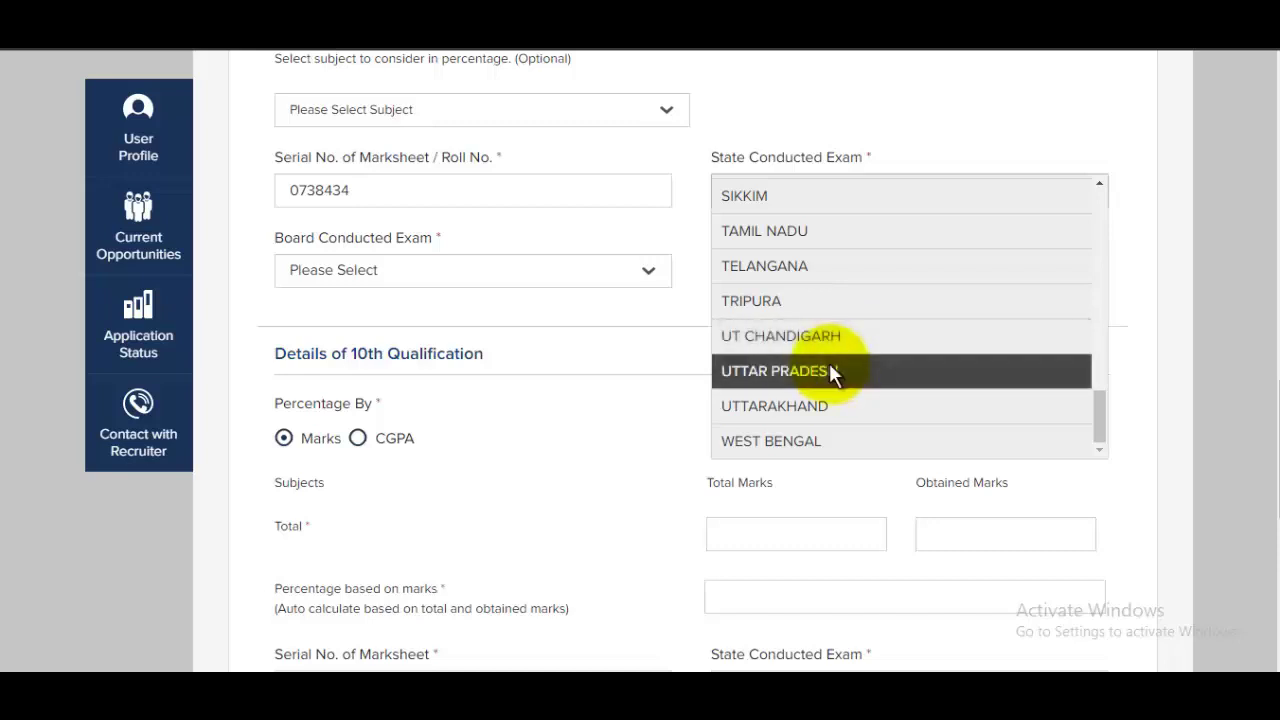
pyautogui.click(830, 370)
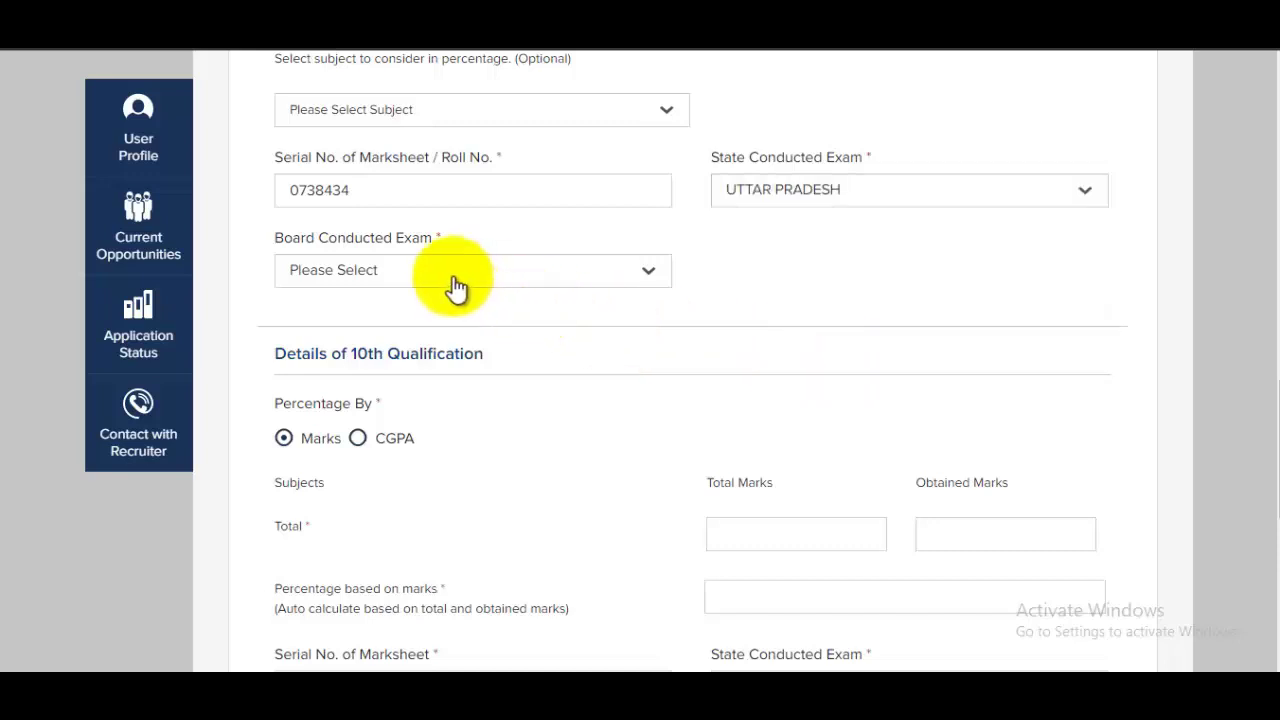
pyautogui.click(455, 272)
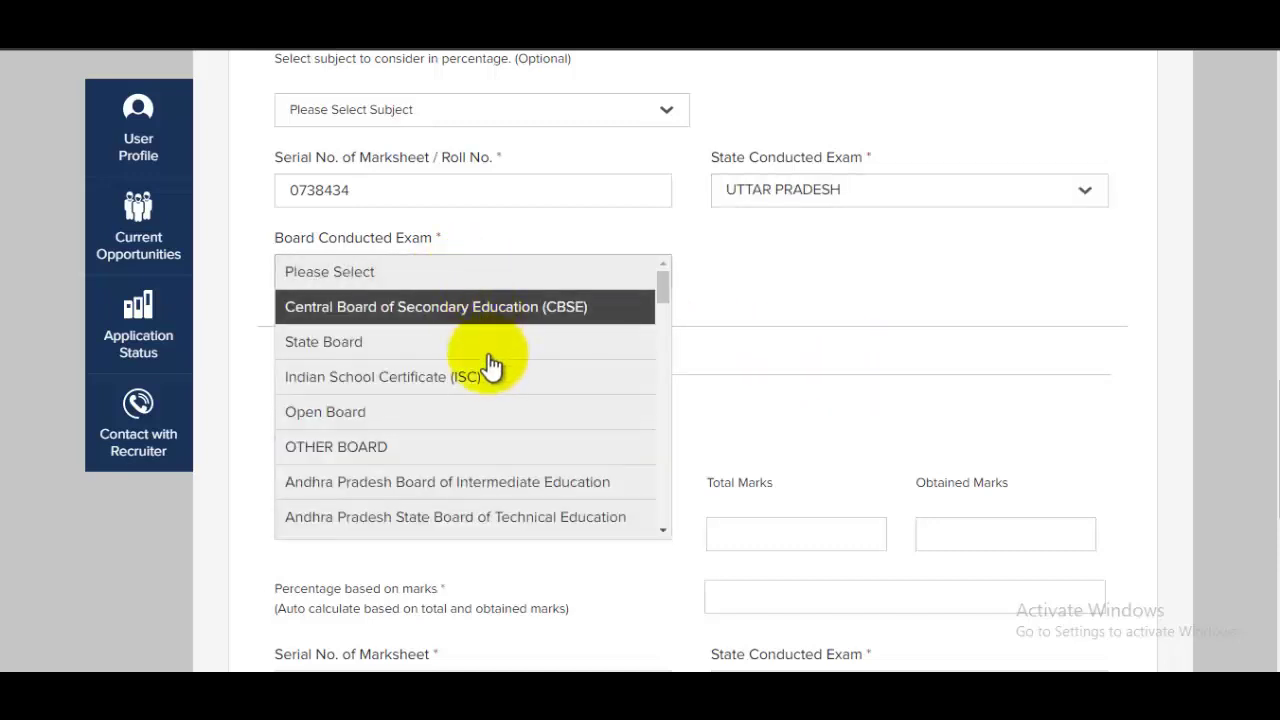
pyautogui.scroll(-3, 486, 363)
pyautogui.scroll(3, 490, 368)
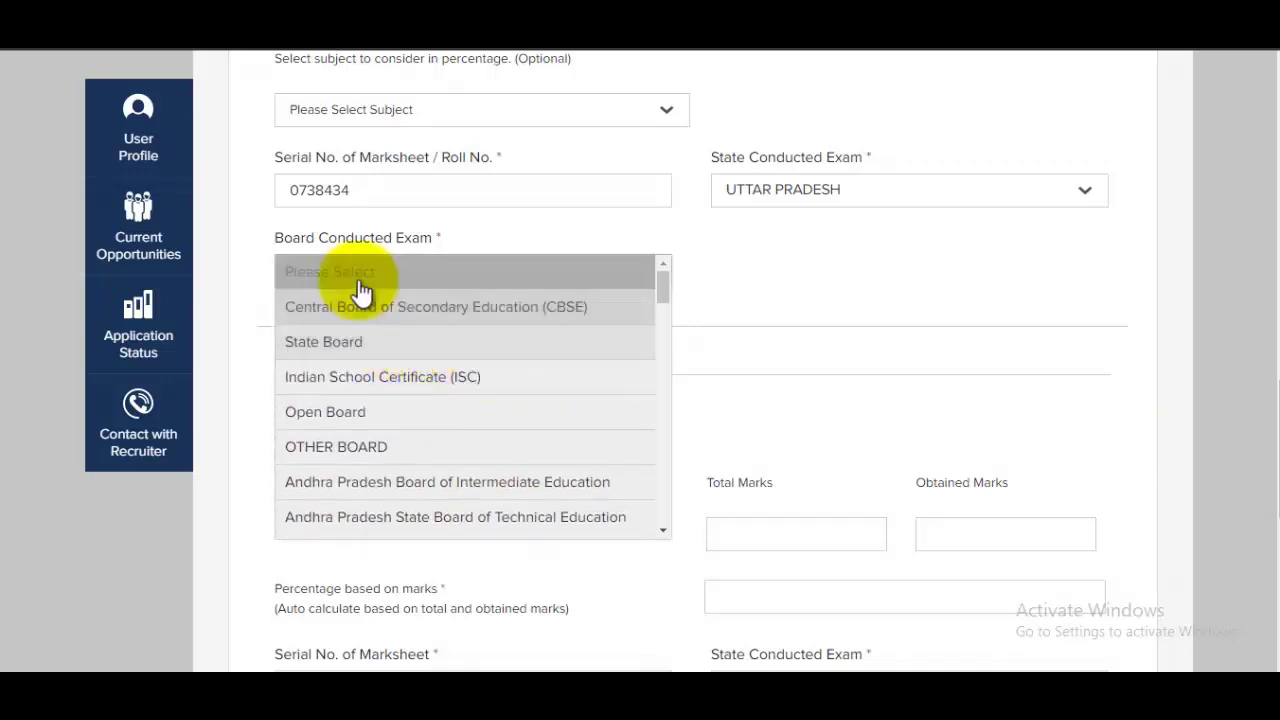
pyautogui.click(378, 341)
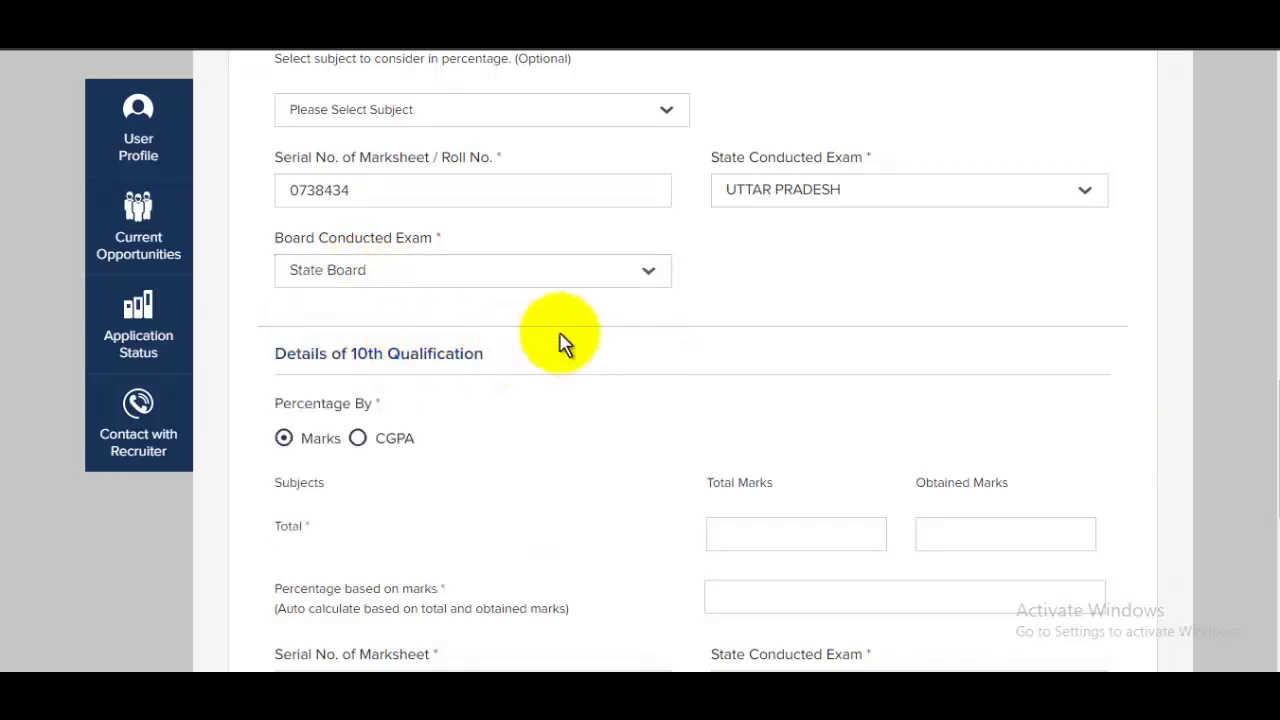
# Enter 600 as the 10th total marks
pyautogui.scroll(-1, 645, 330)
pyautogui.scroll(-2, 645, 330)
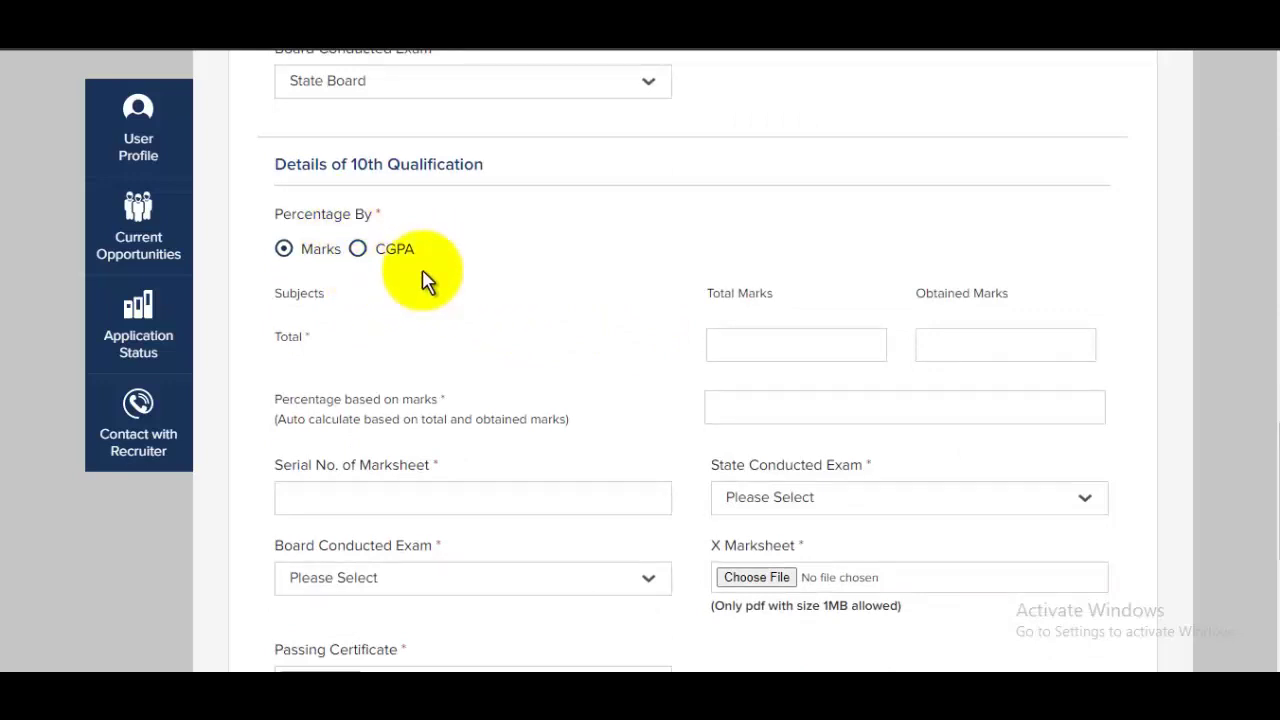
pyautogui.click(797, 334)
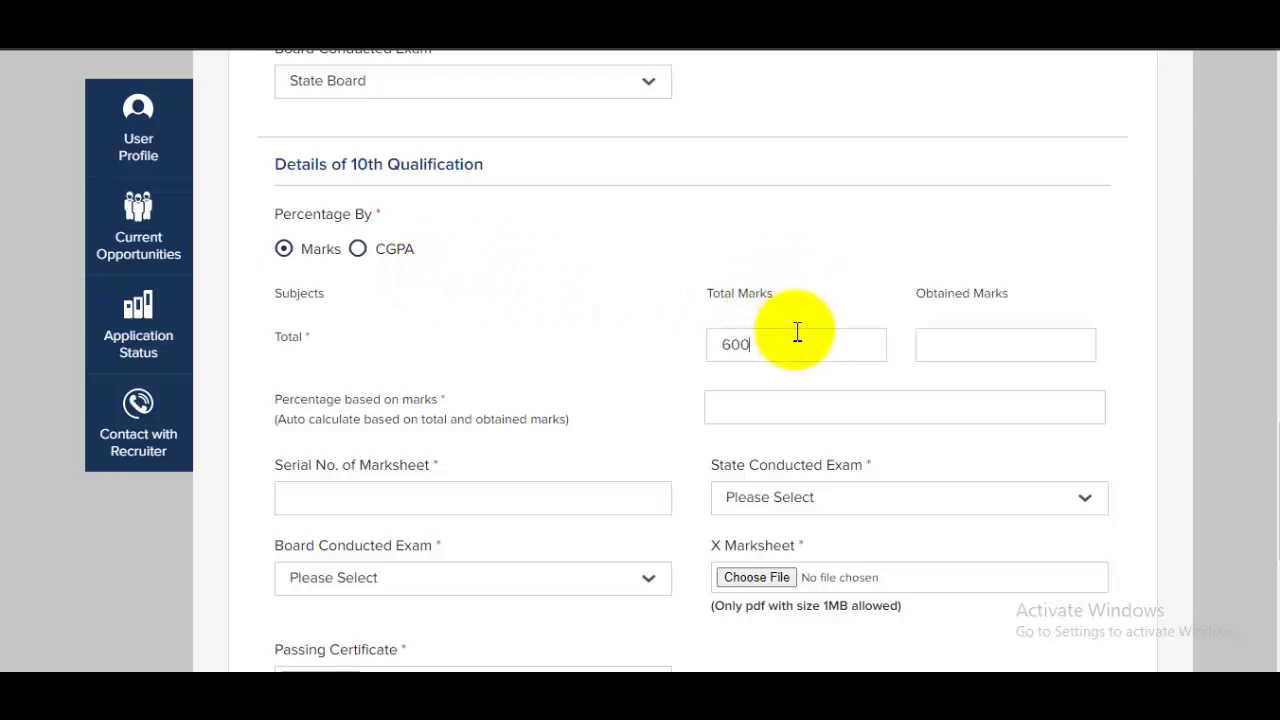
# Enter 580 as the 10th obtained marks so the percentage computes to 96.67%
pyautogui.click(971, 346)
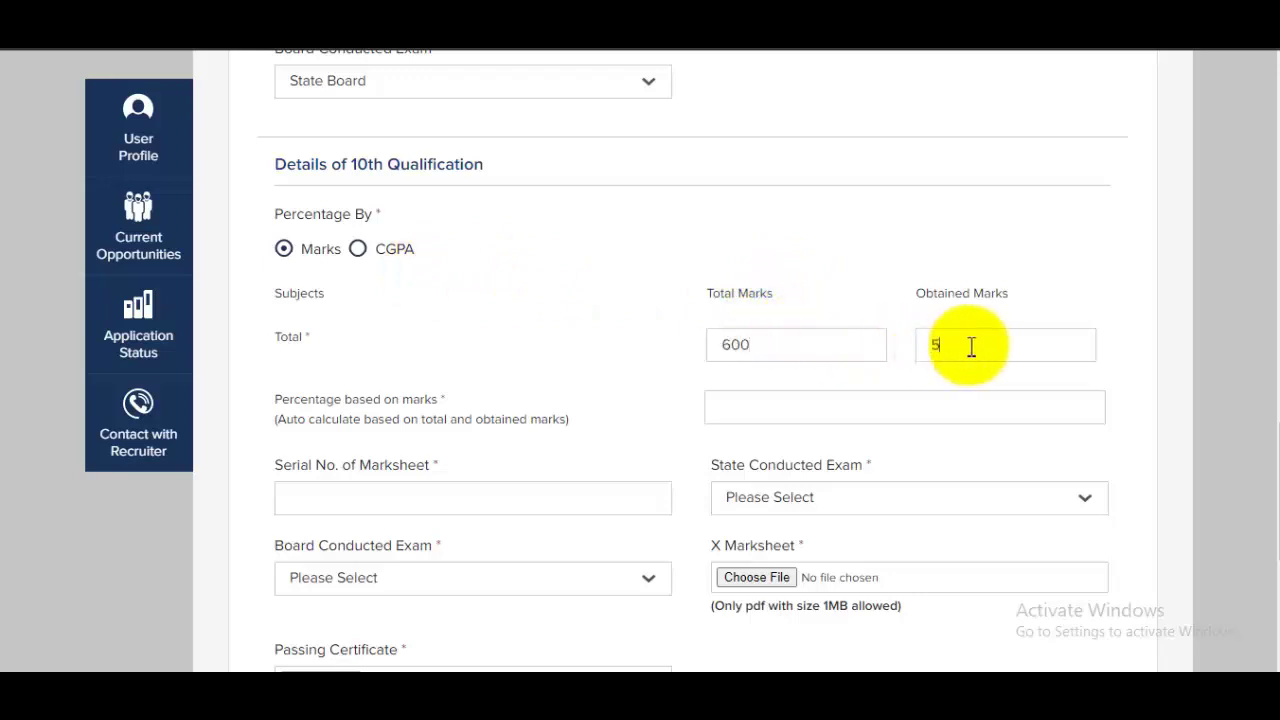
pyautogui.click(740, 418)
pyautogui.scroll(-2, 745, 440)
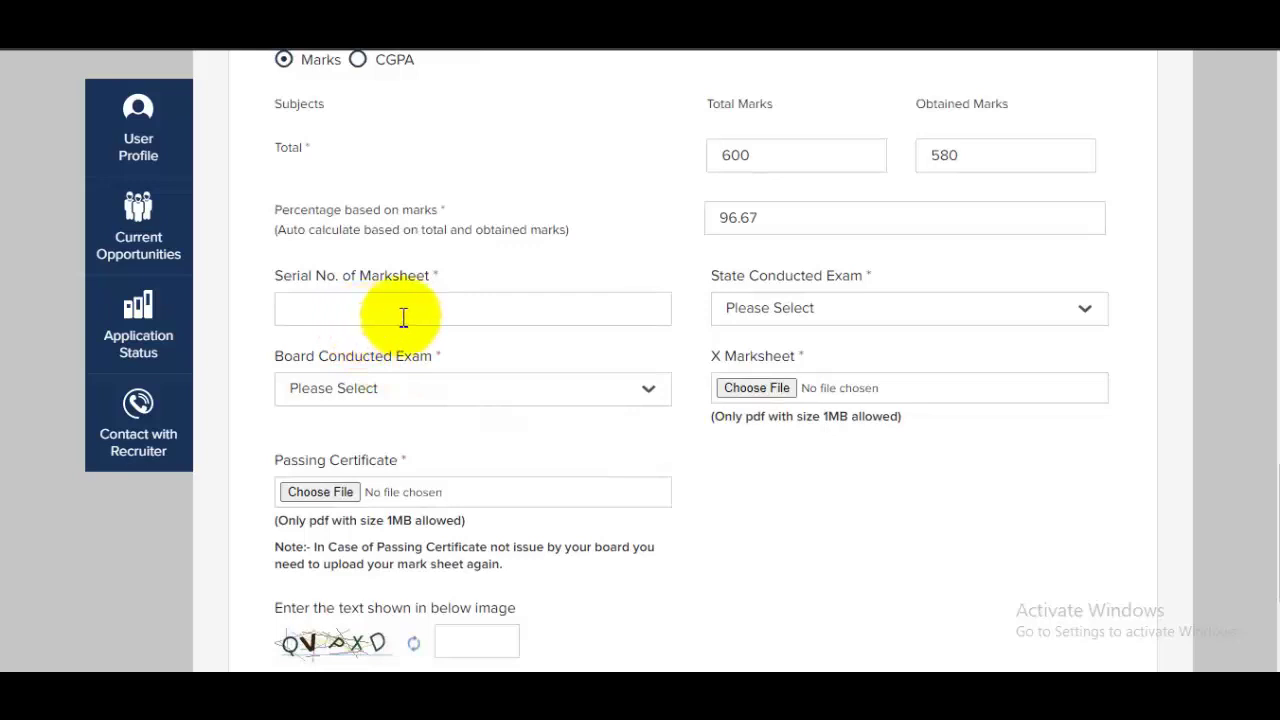
# Set the 10th exam state to UTTAR PRADESH and the board to State Board
pyautogui.click(790, 308)
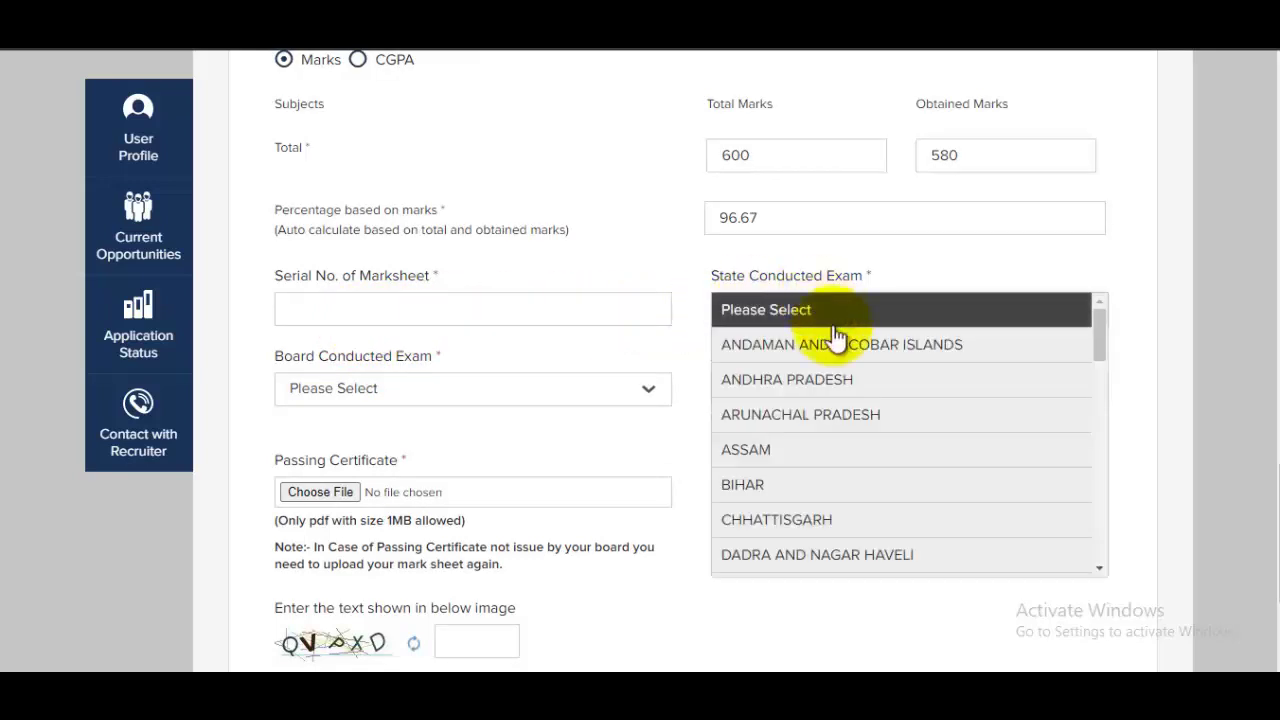
pyautogui.scroll(-10, 846, 491)
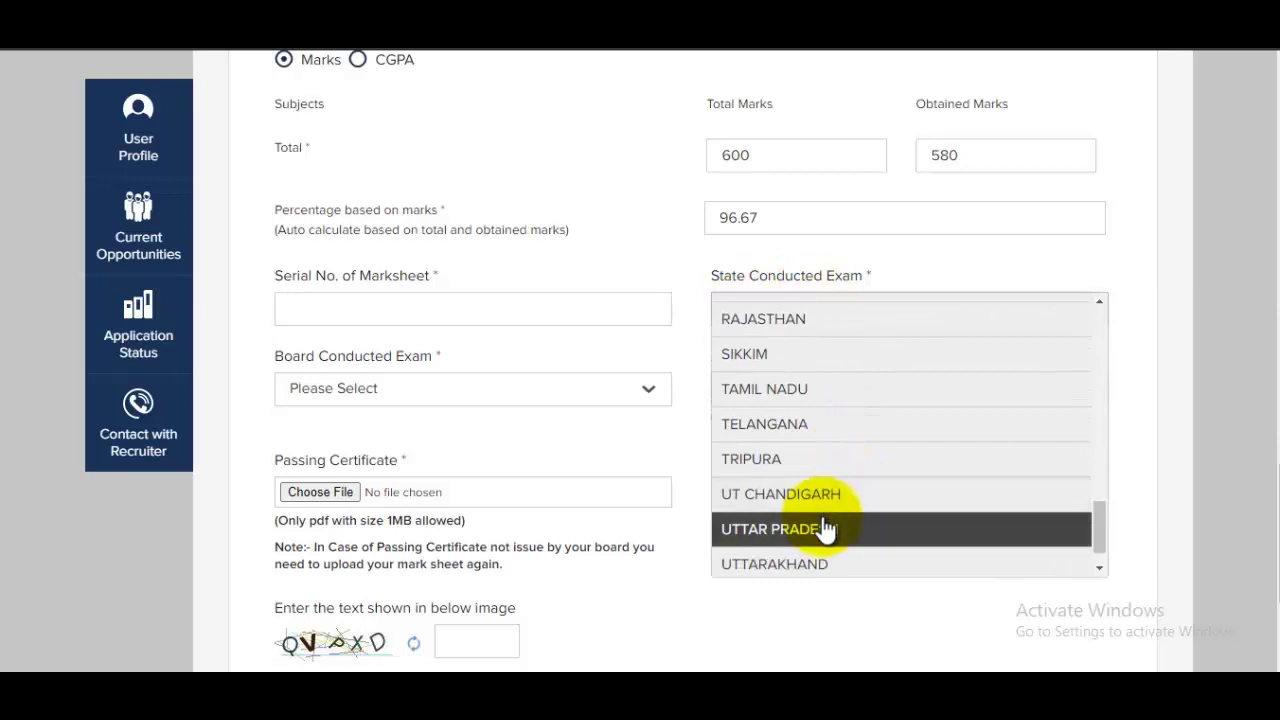
pyautogui.click(826, 529)
pyautogui.click(423, 395)
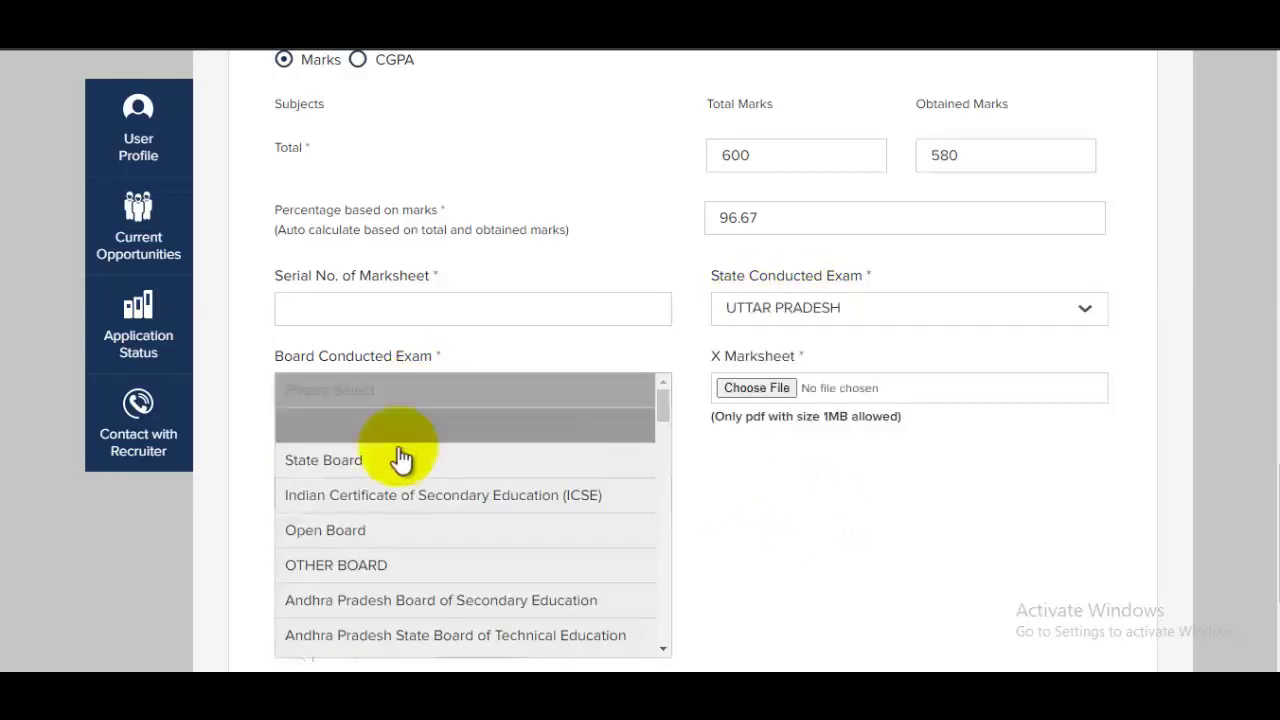
pyautogui.scroll(-3, 400, 468)
pyautogui.scroll(3, 400, 468)
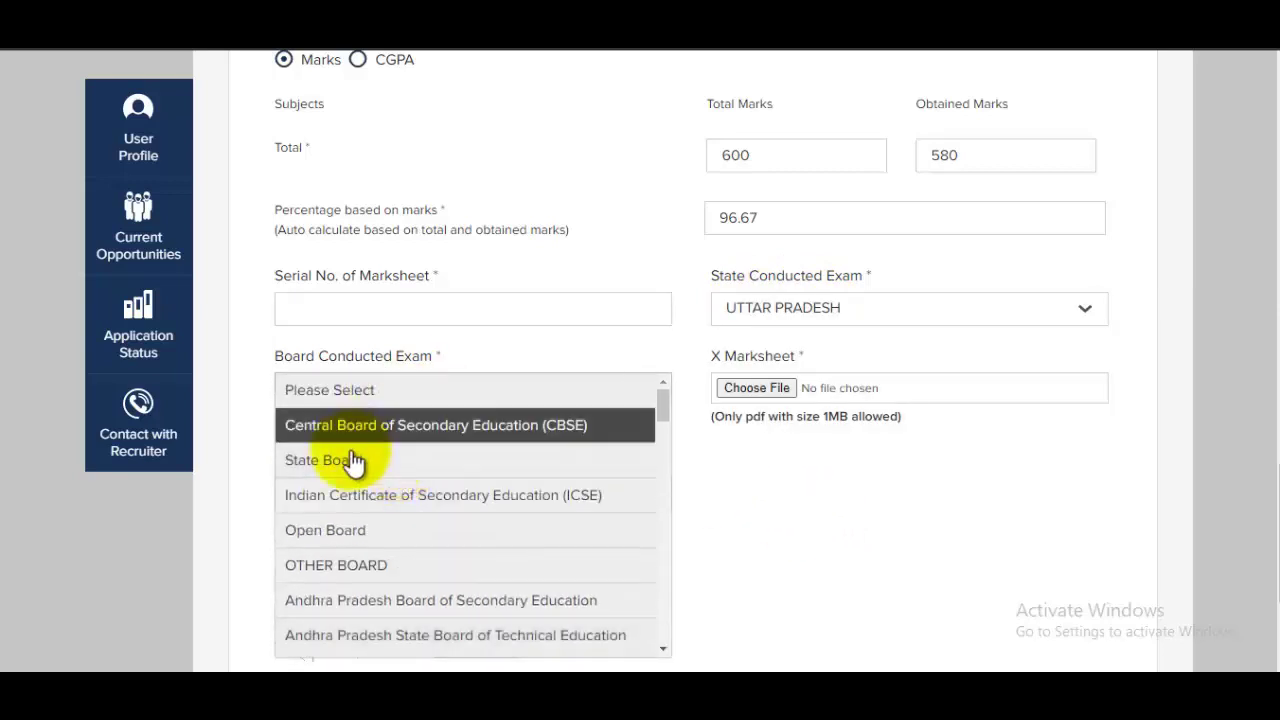
pyautogui.click(330, 460)
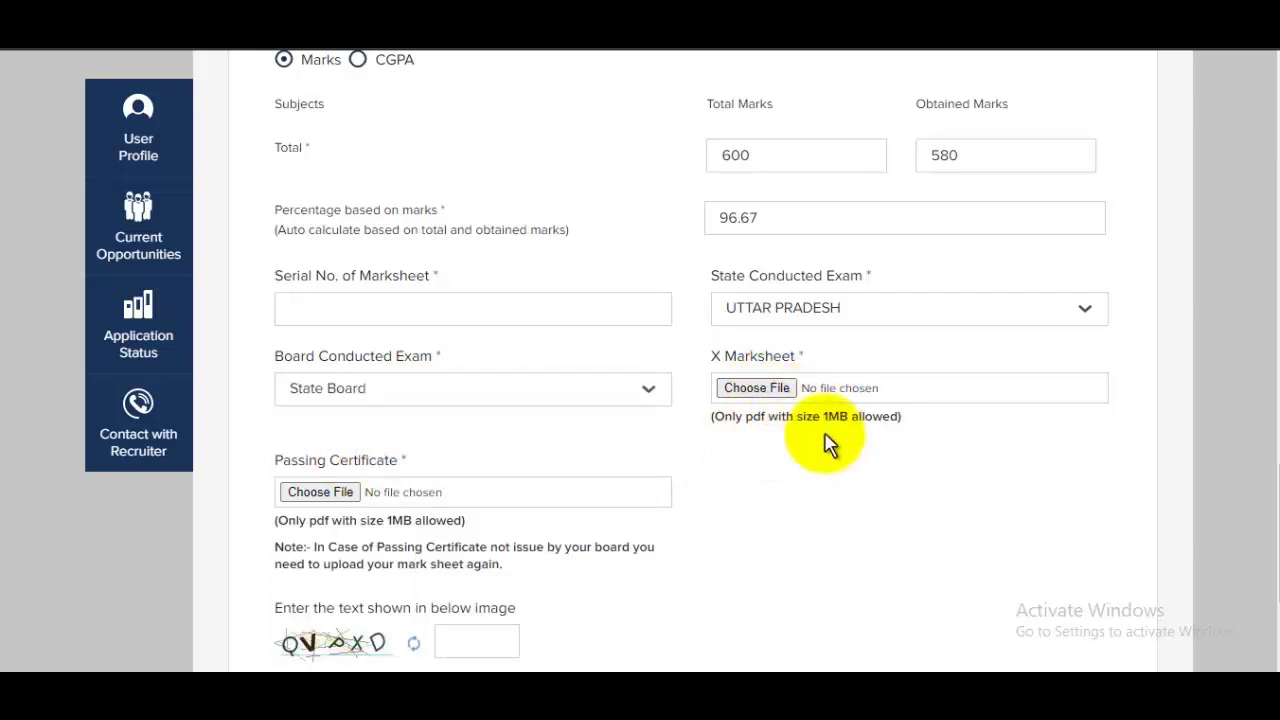
# Fill in the verification captcha and save the education details
pyautogui.scroll(-1, 760, 440)
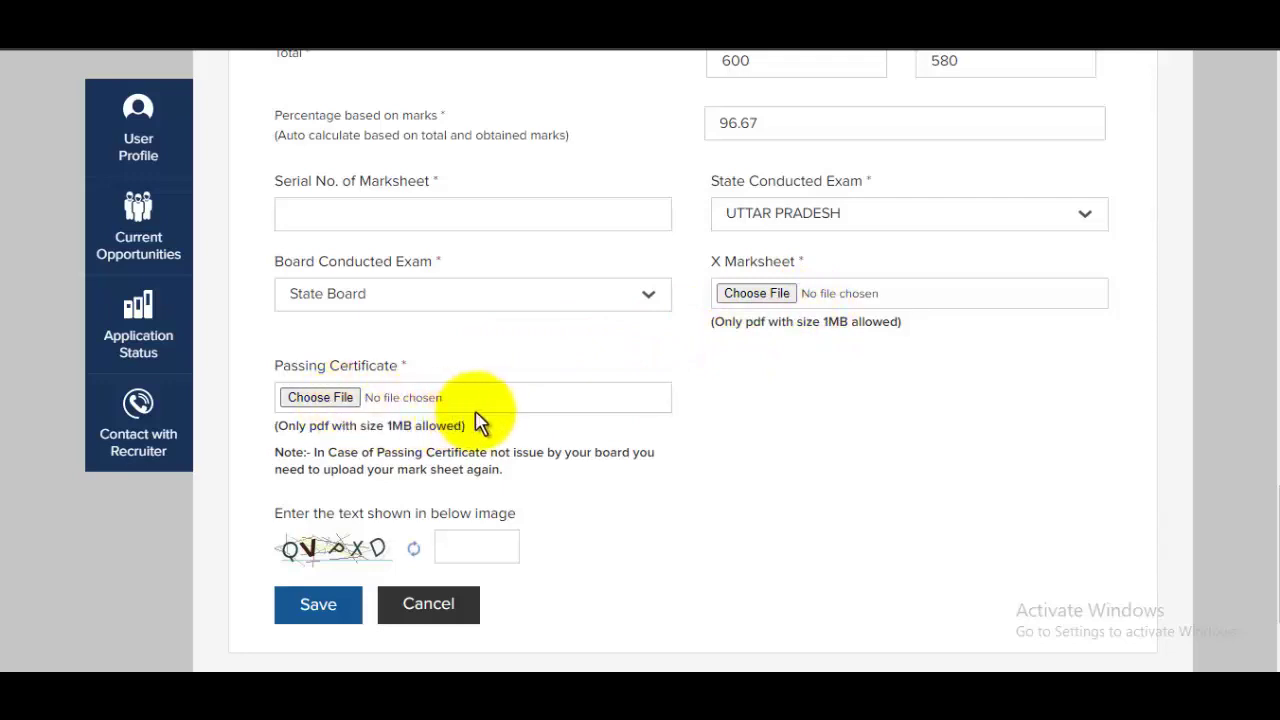
pyautogui.click(470, 547)
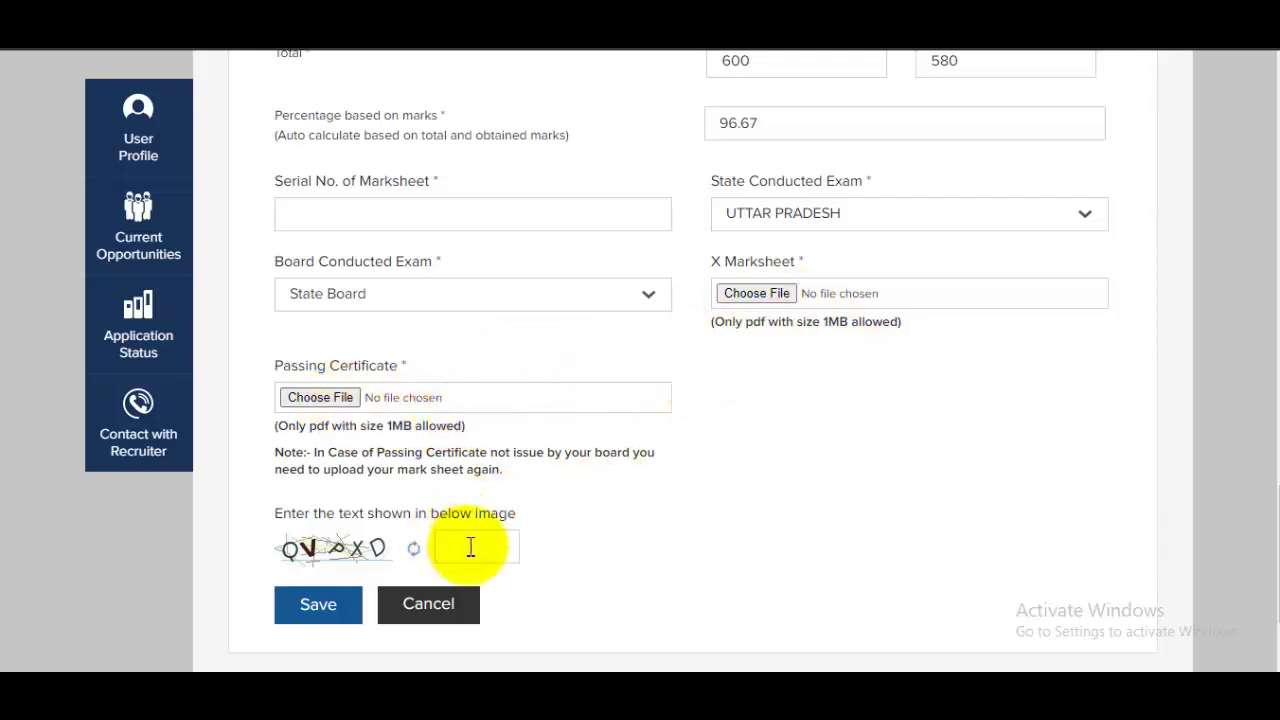
pyautogui.moveTo(1268, 550); pyautogui.dragTo(1266, 600)
pyautogui.click(329, 467)
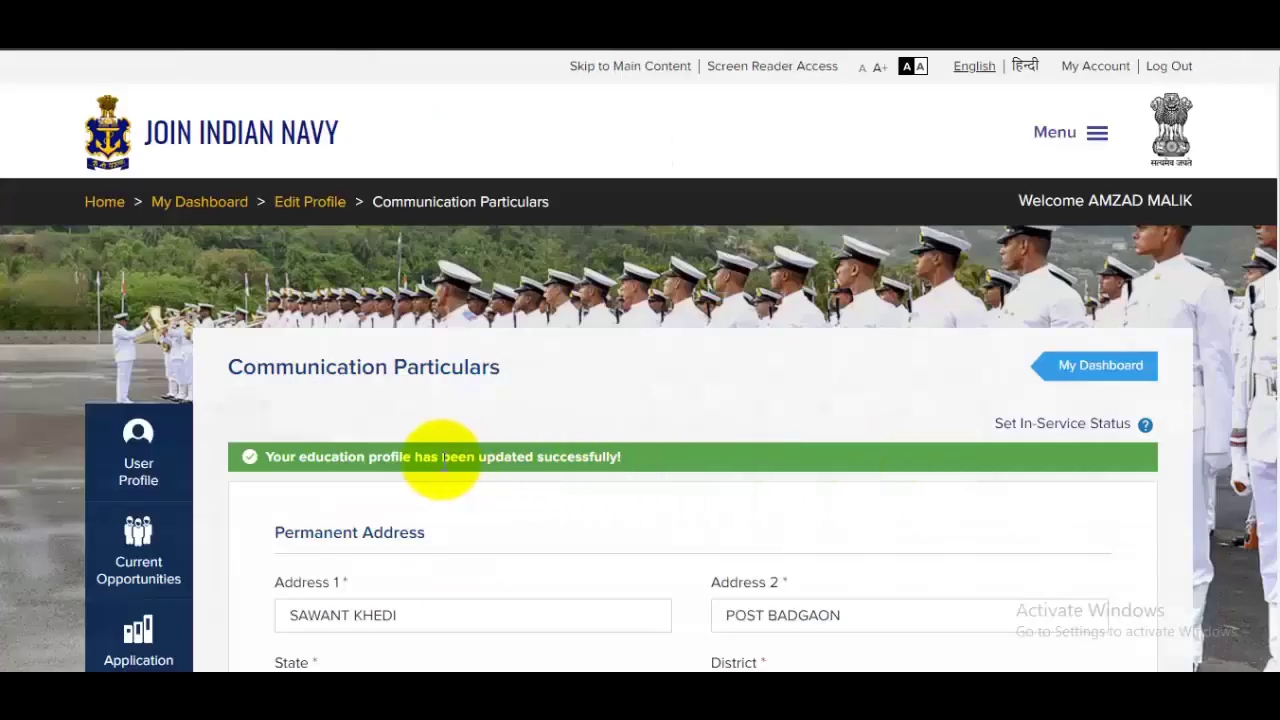
# Set the permanent address state to Uttar Pradesh
pyautogui.scroll(-2, 514, 449)
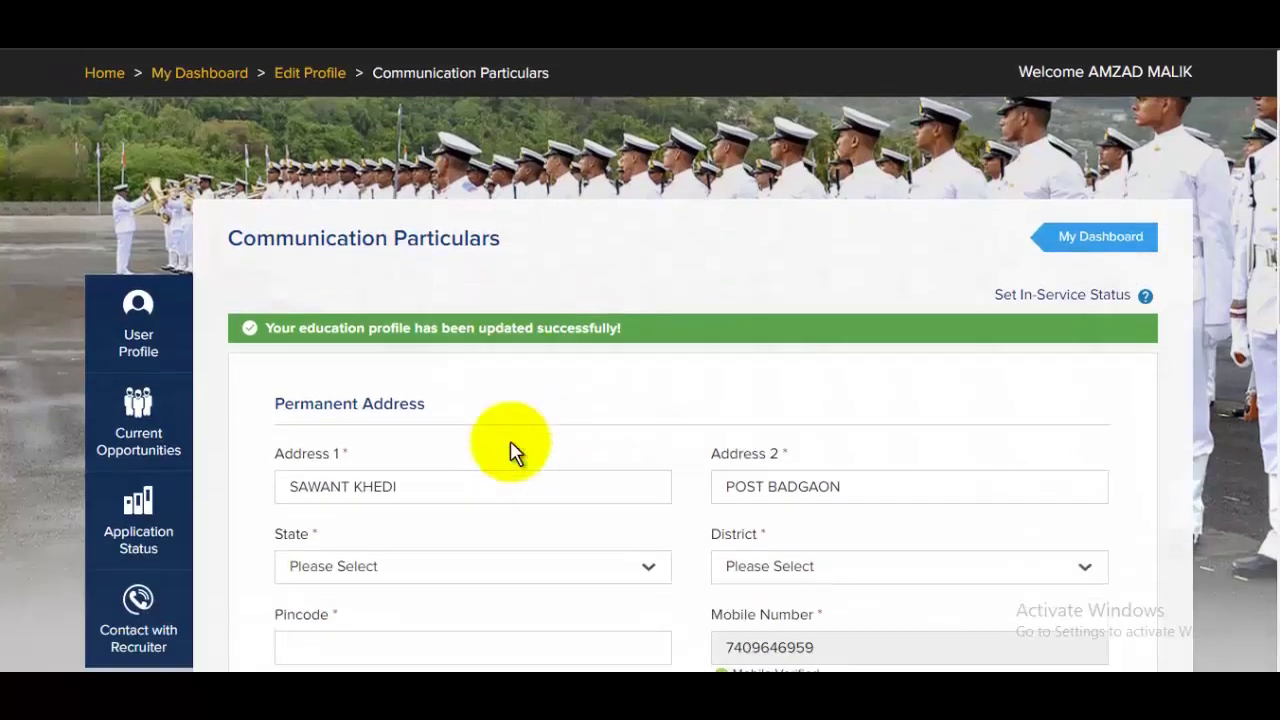
pyautogui.scroll(-1, 537, 414)
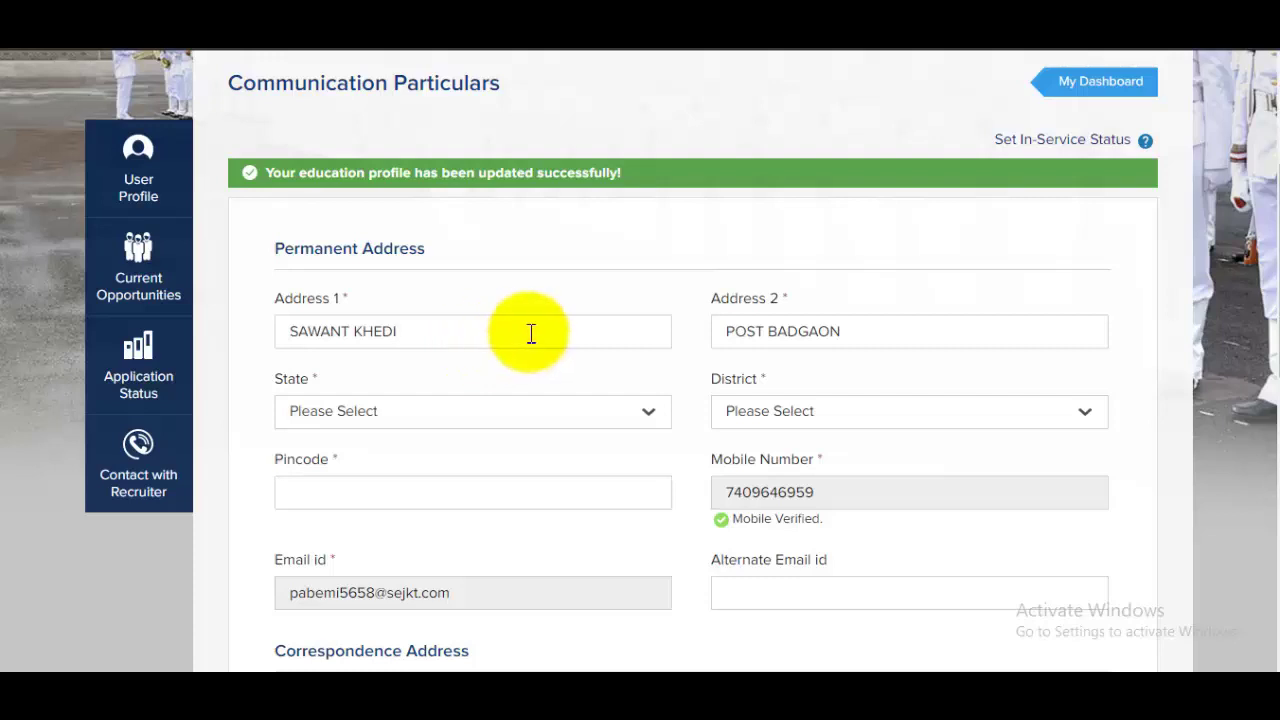
pyautogui.click(510, 425)
pyautogui.scroll(-9, 512, 432)
pyautogui.scroll(-3, 400, 545)
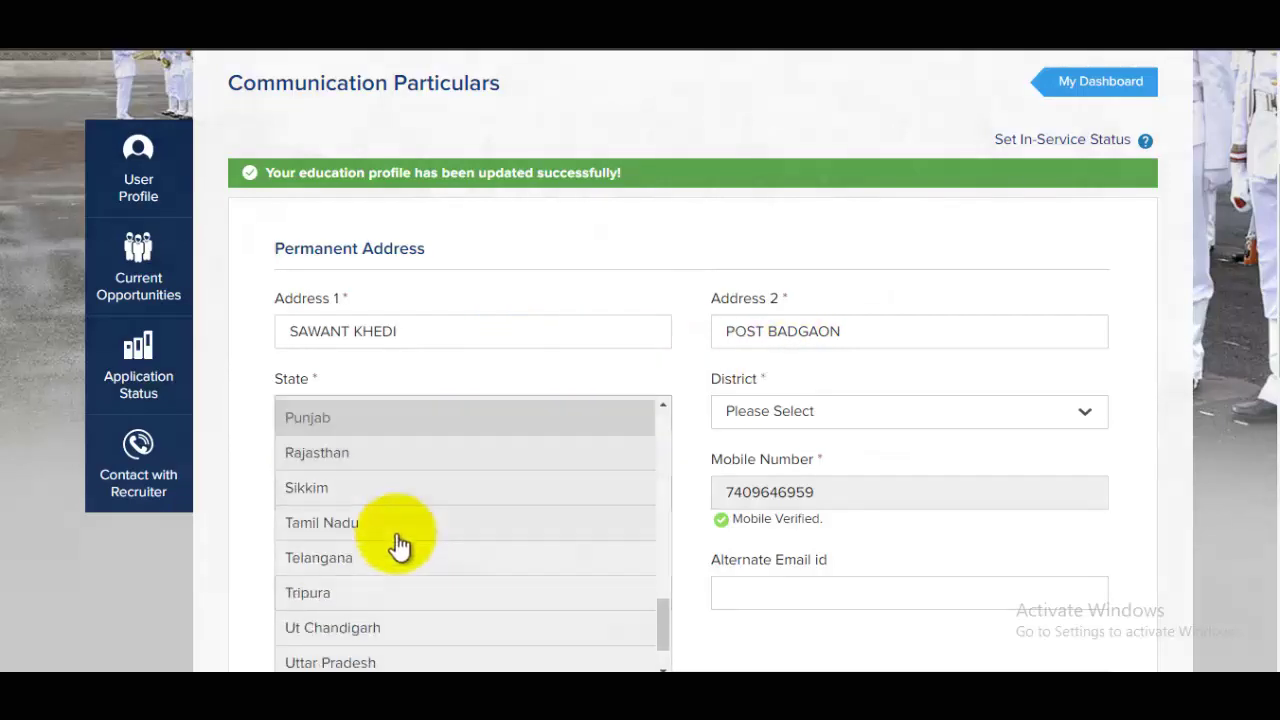
pyautogui.click(378, 600)
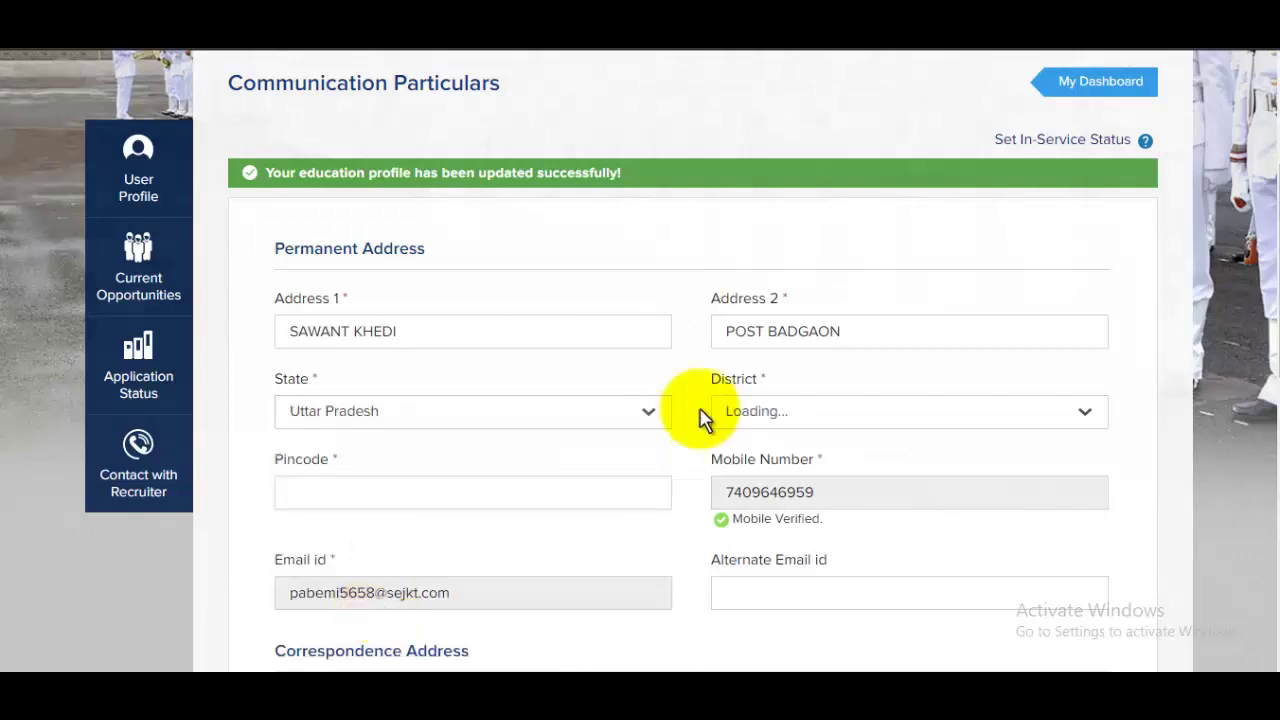
# Choose Saharanpur as the permanent address district
pyautogui.click(829, 412)
pyautogui.scroll(-20, 829, 415)
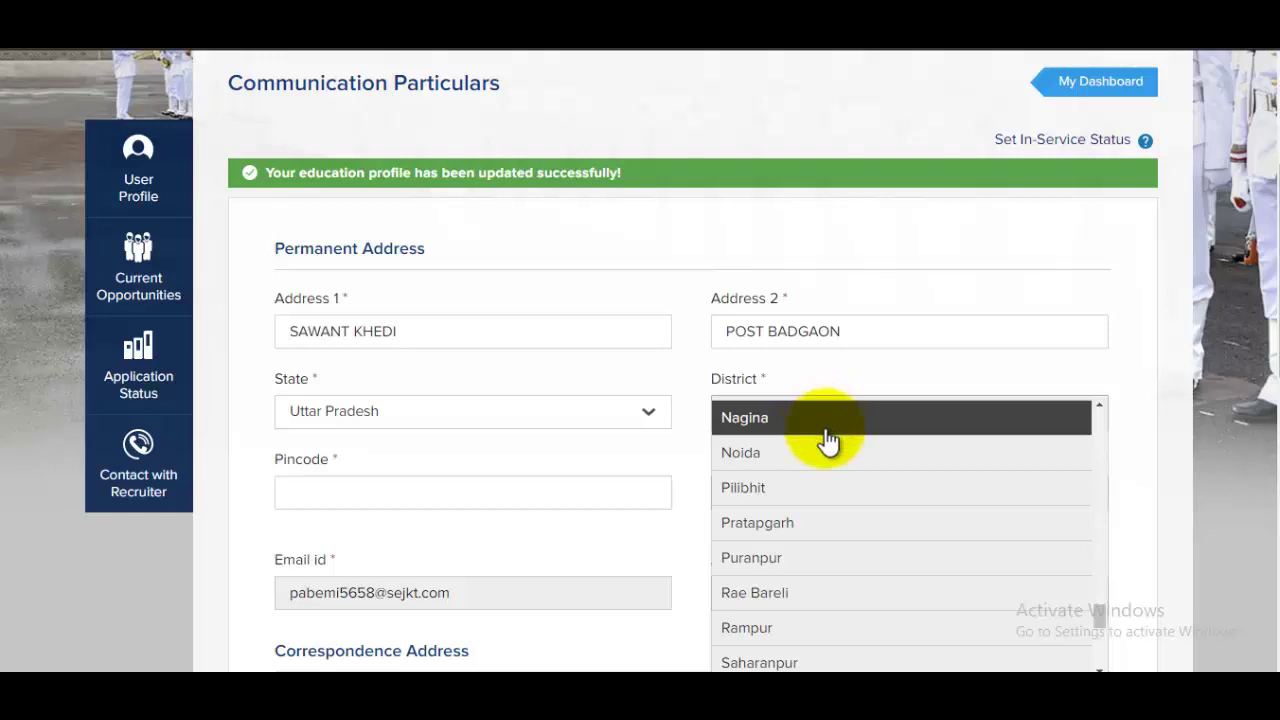
pyautogui.scroll(-5, 830, 450)
pyautogui.scroll(-4, 868, 540)
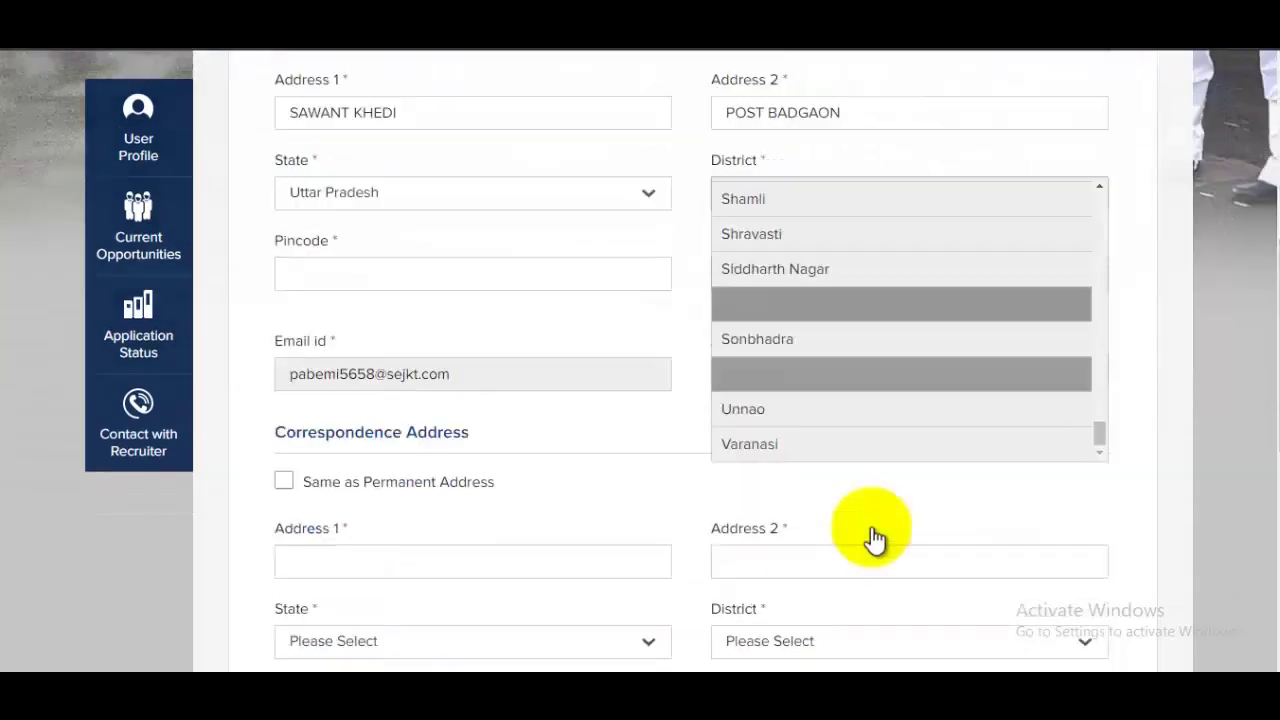
pyautogui.scroll(4, 1040, 410)
pyautogui.scroll(3, 1037, 503)
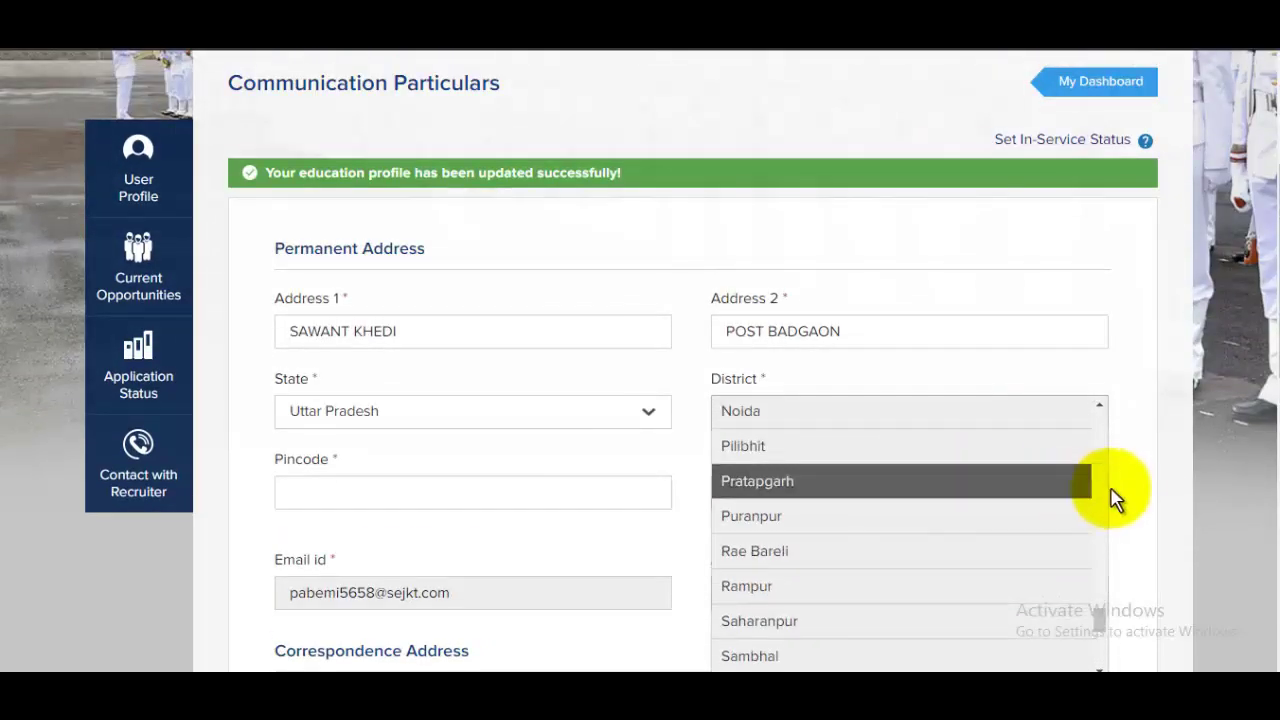
pyautogui.click(809, 621)
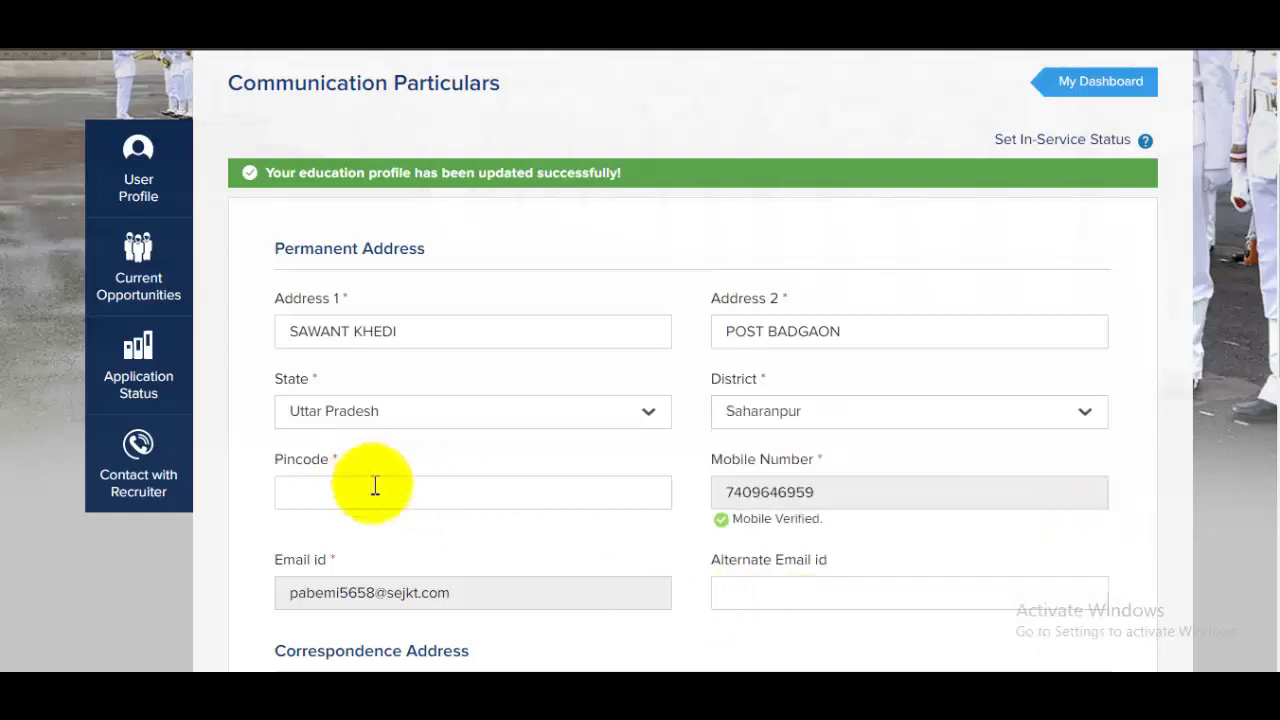
# Enter 247001 as the permanent address pincode
pyautogui.click(396, 496)
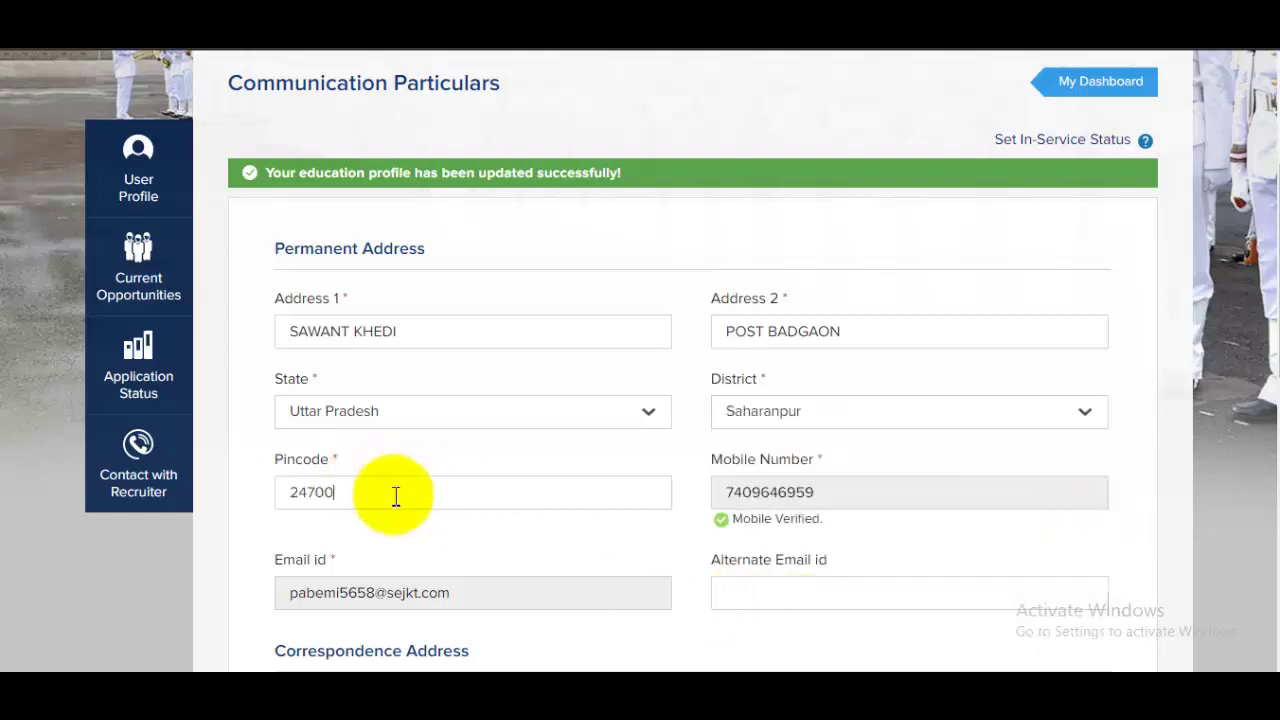
pyautogui.scroll(-1, 791, 457)
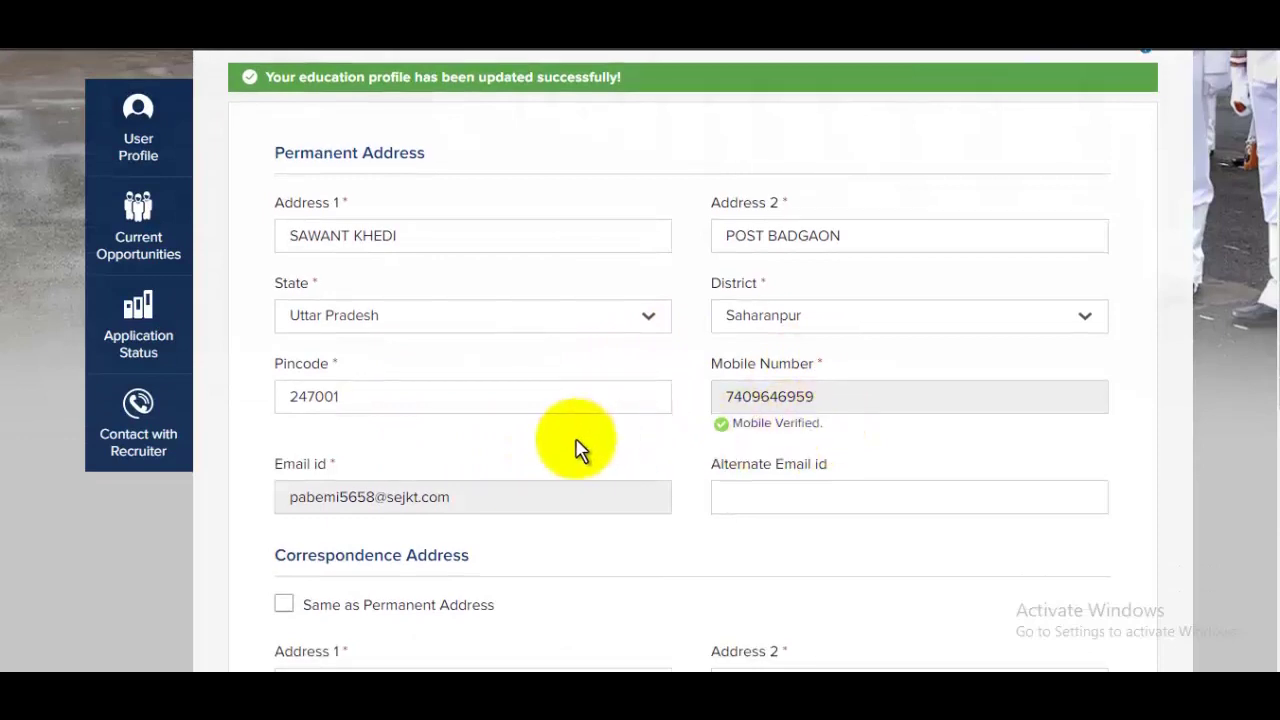
pyautogui.scroll(-2, 797, 335)
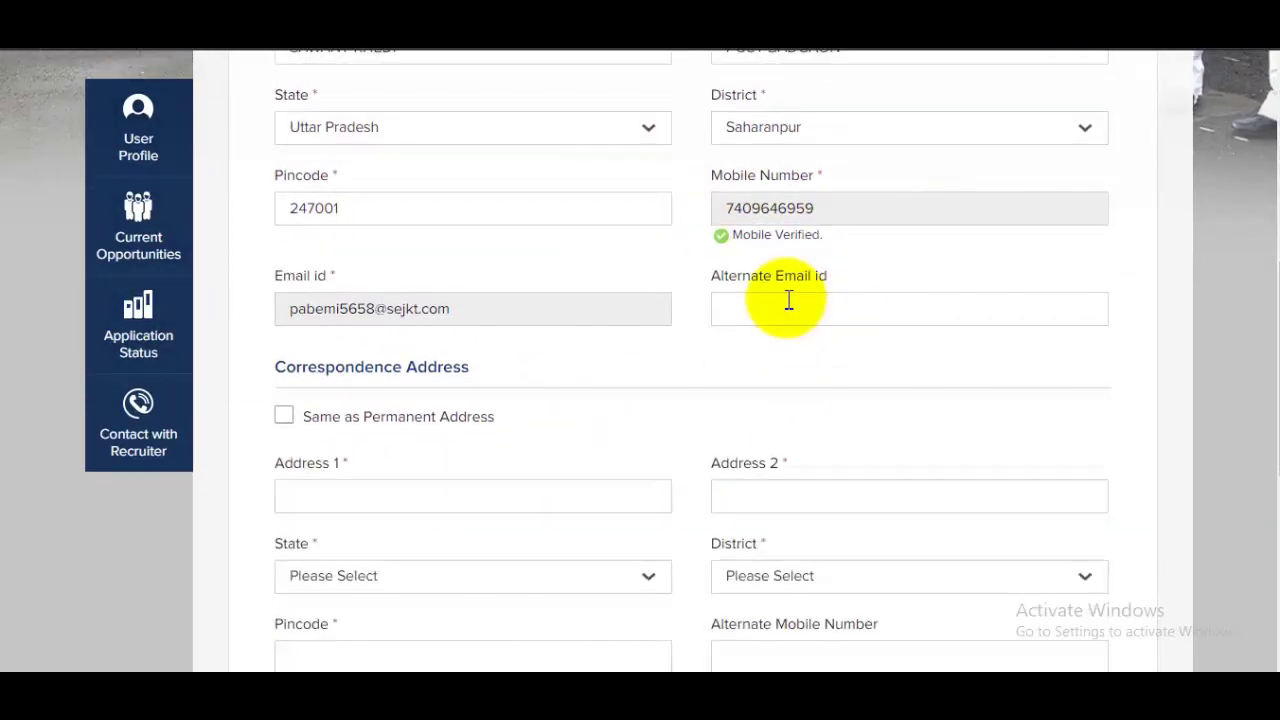
pyautogui.click(789, 300)
pyautogui.scroll(-1, 789, 305)
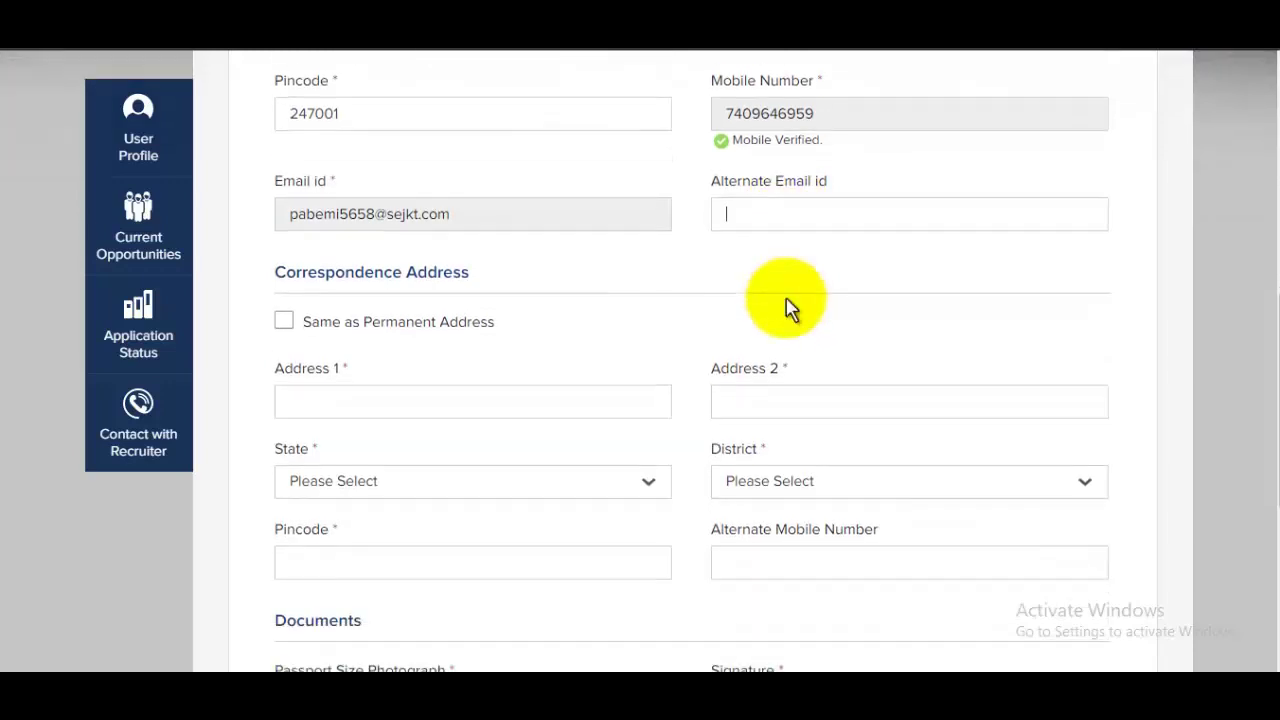
pyautogui.moveTo(308, 280); pyautogui.dragTo(469, 270)
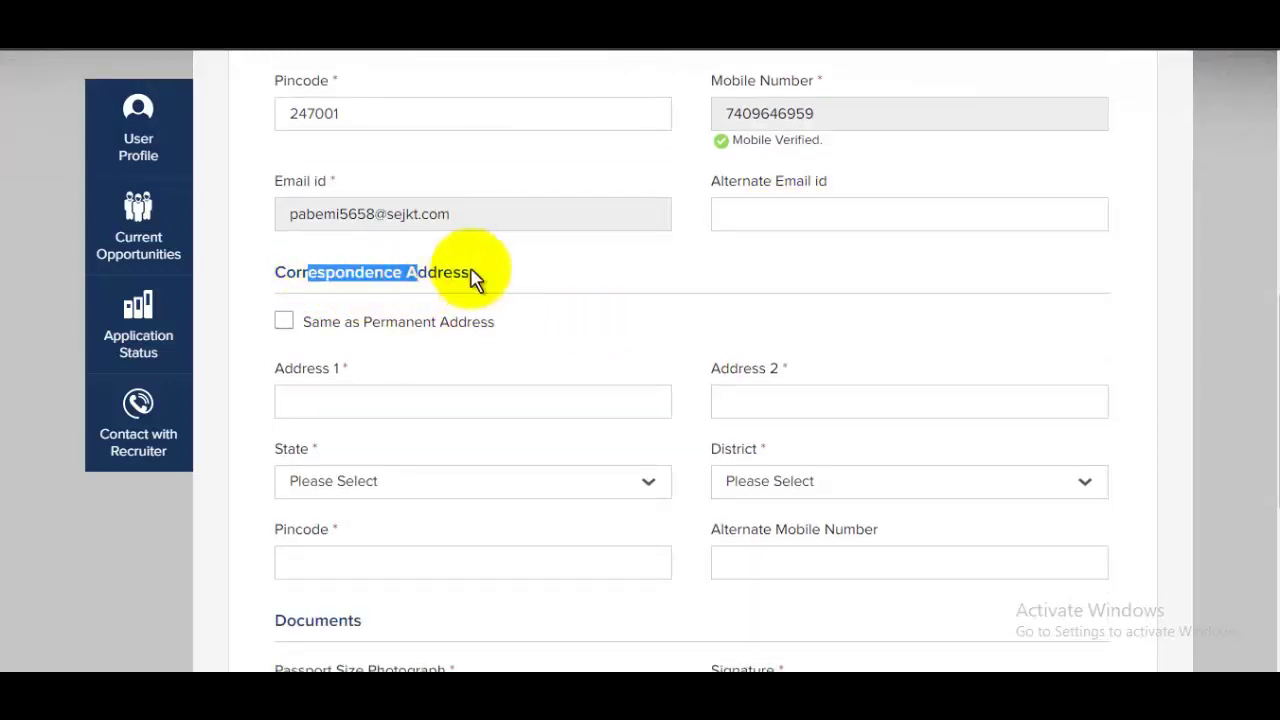
# Make the correspondence address the same as the permanent address
pyautogui.click(302, 324)
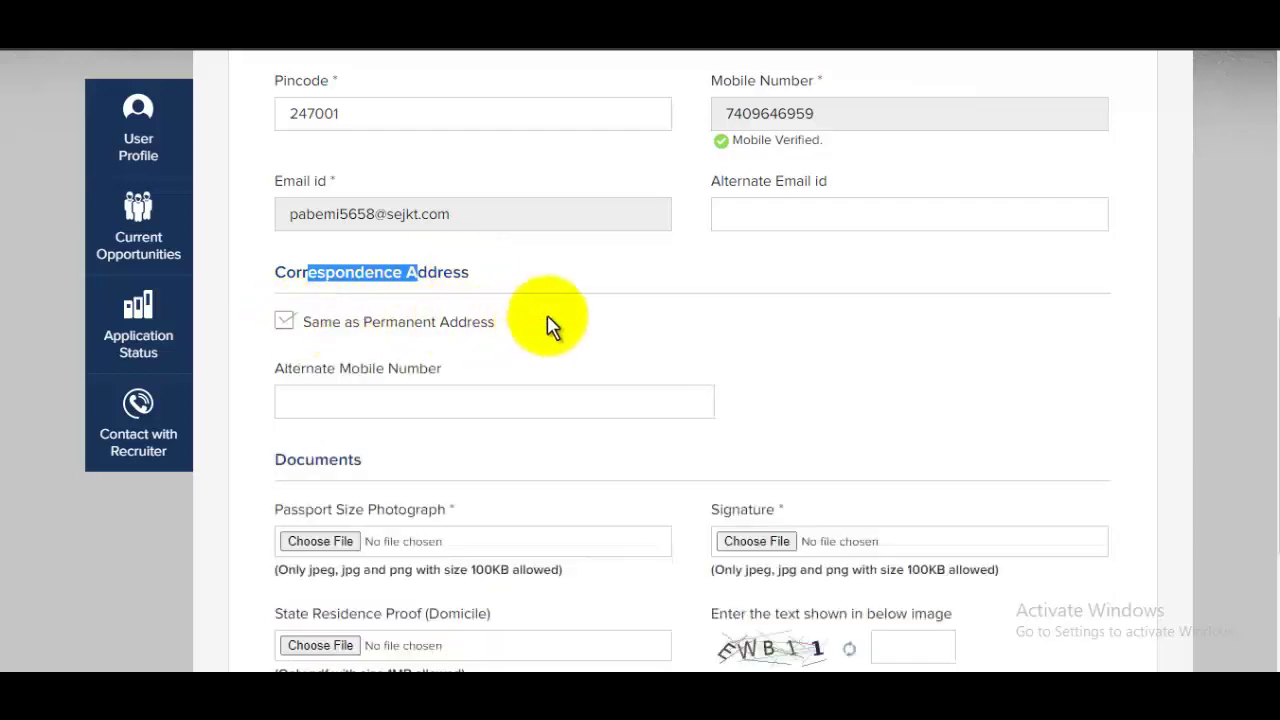
pyautogui.scroll(-2, 645, 322)
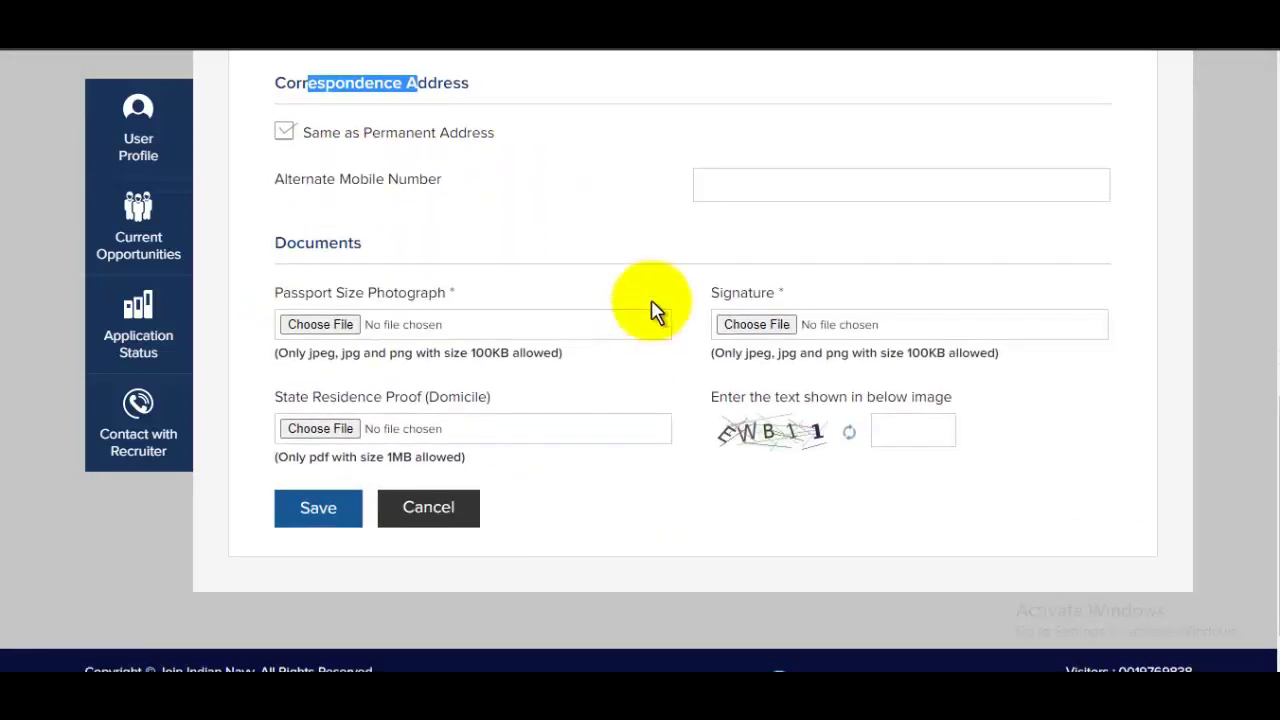
pyautogui.click(770, 185)
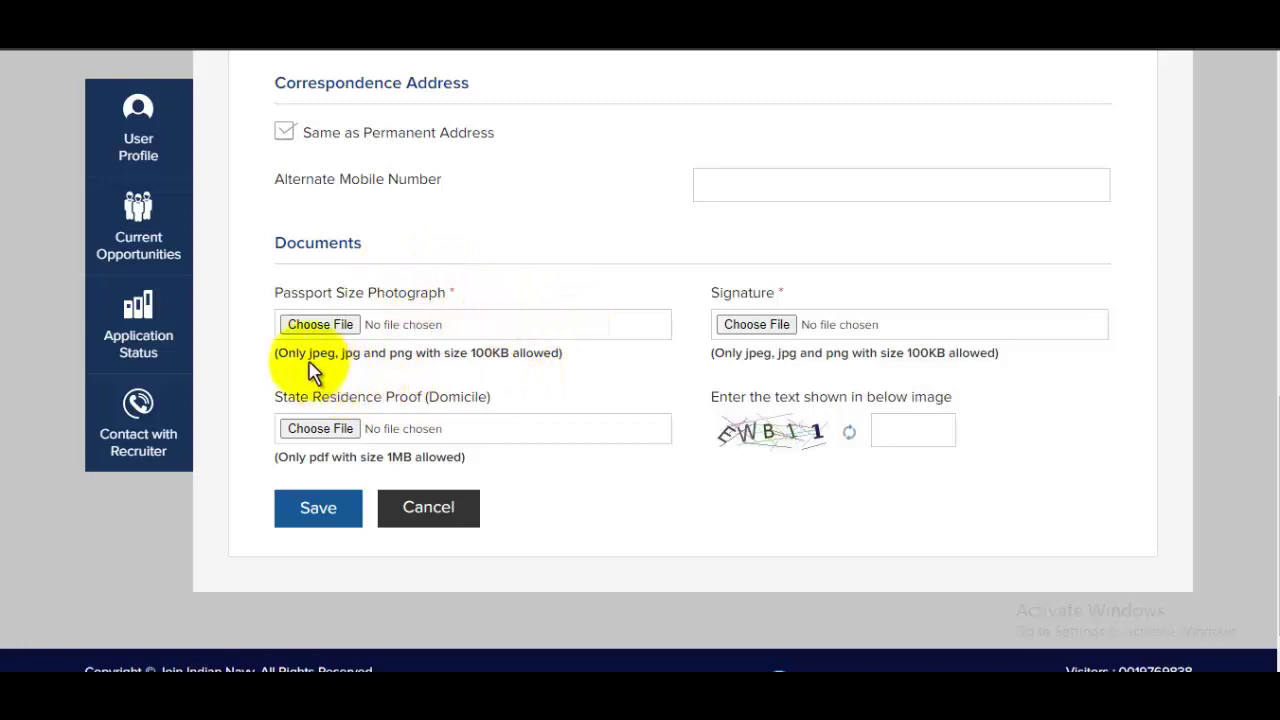
pyautogui.moveTo(307, 353); pyautogui.dragTo(431, 360)
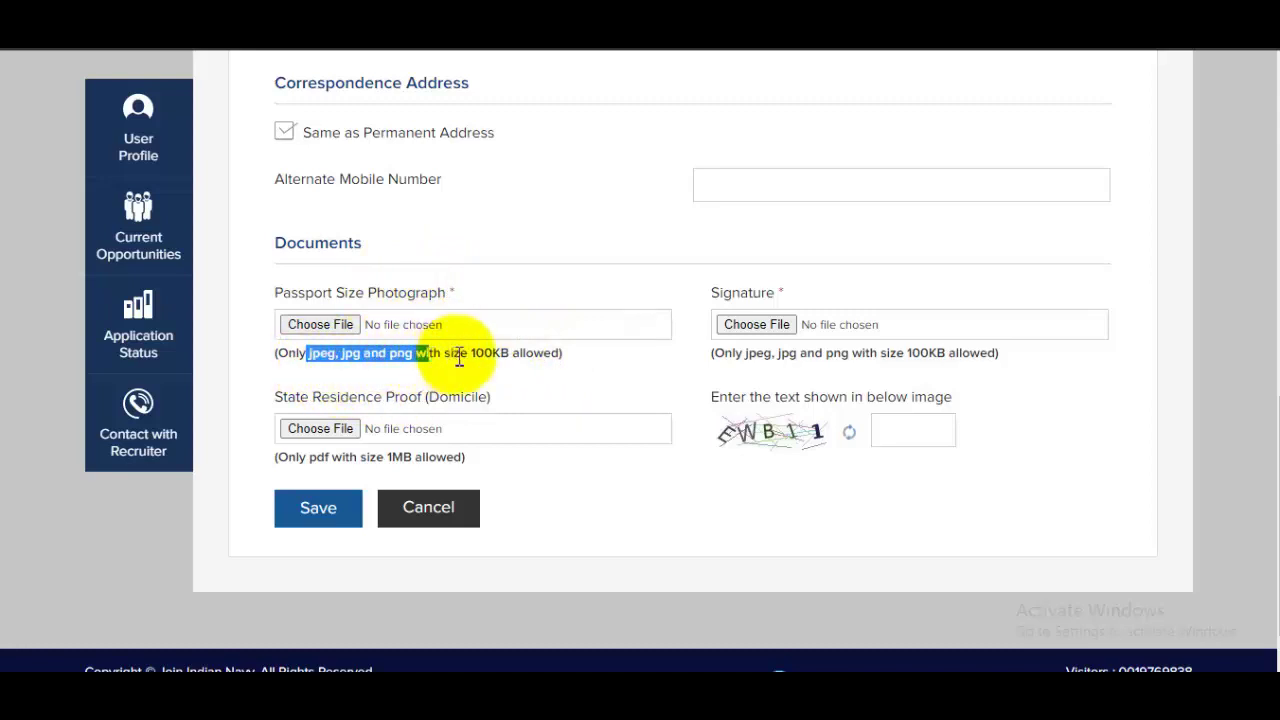
pyautogui.click(333, 325)
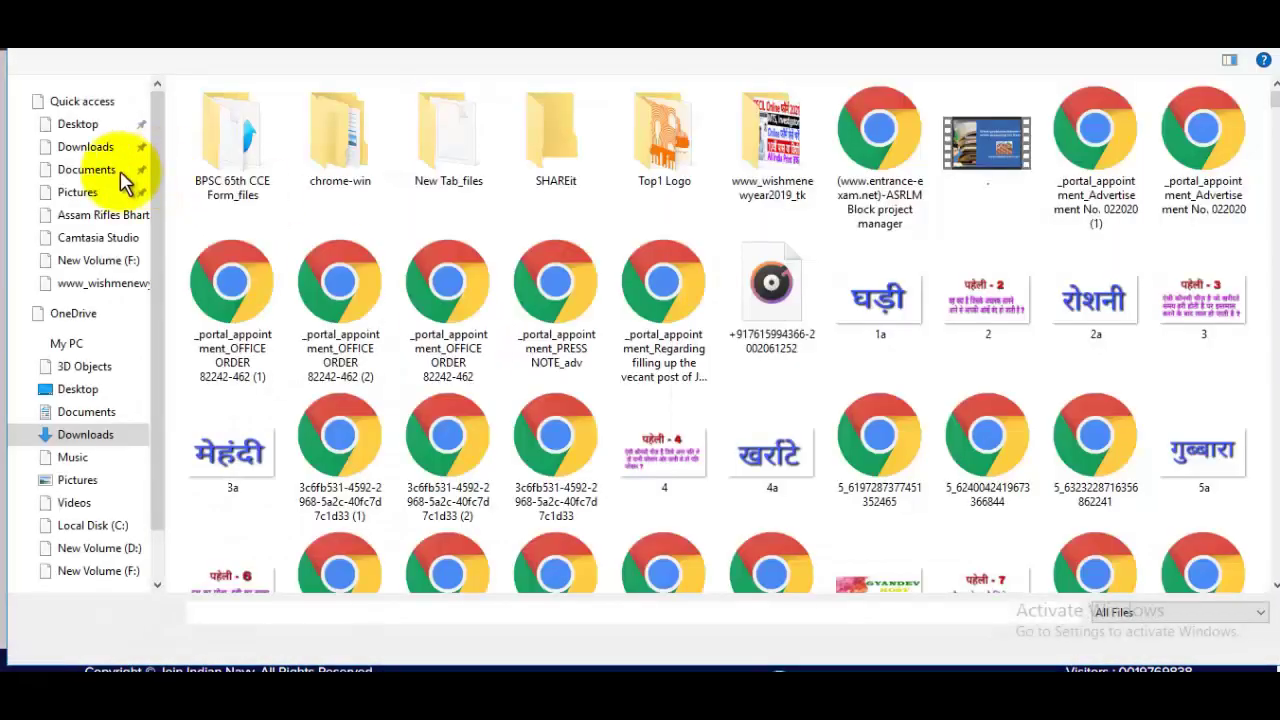
pyautogui.click(88, 191)
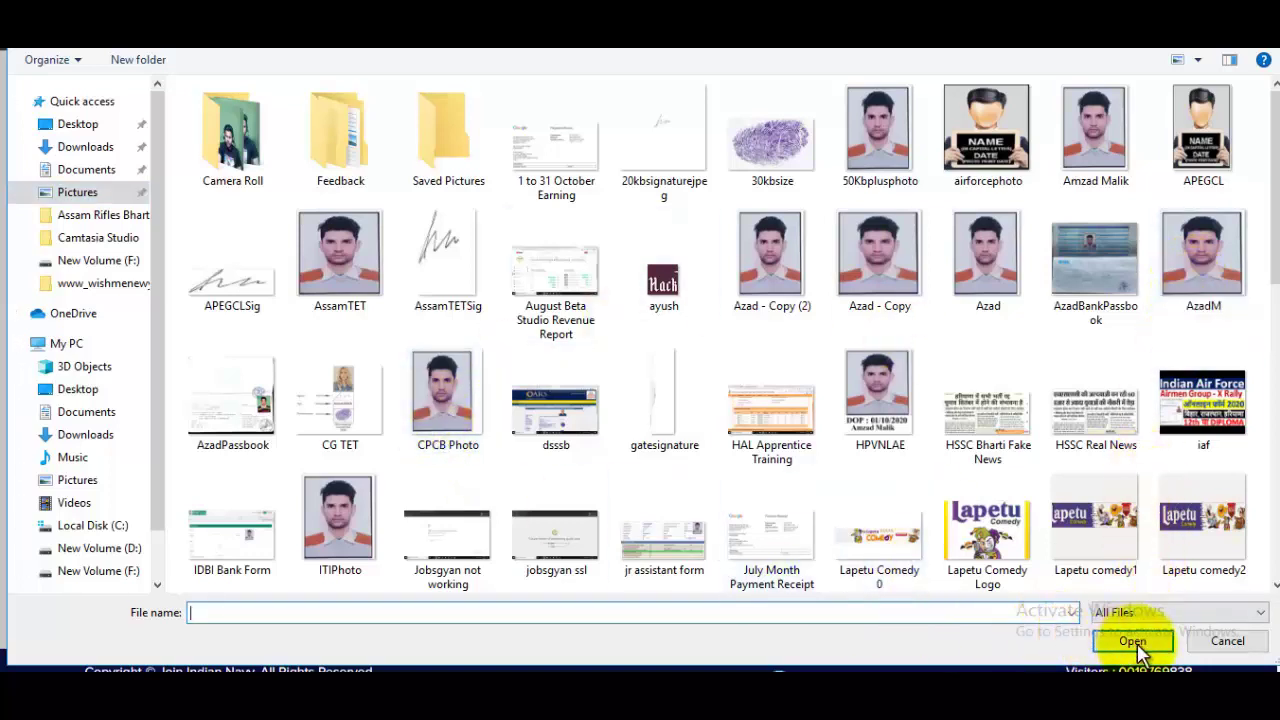
pyautogui.click(1235, 300)
pyautogui.click(1132, 641)
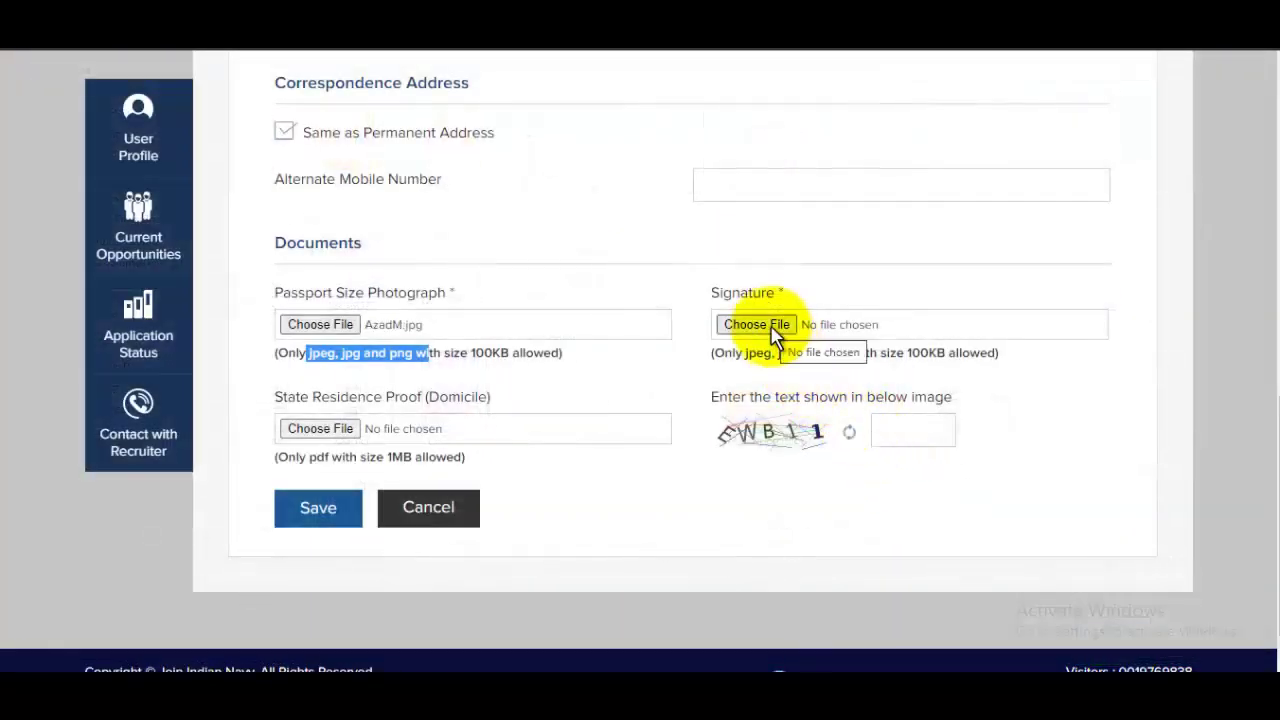
# Attach signaturerandom.jpg as the signature
pyautogui.click(771, 326)
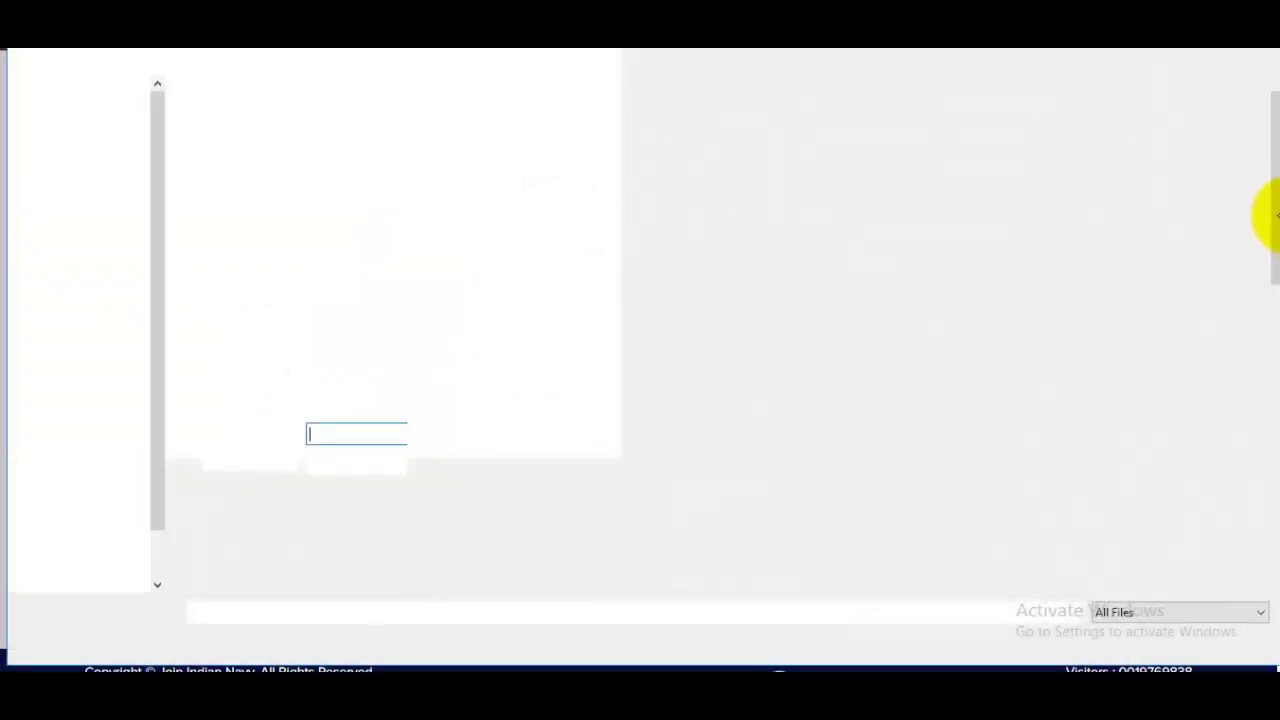
pyautogui.scroll(-10, 1230, 430)
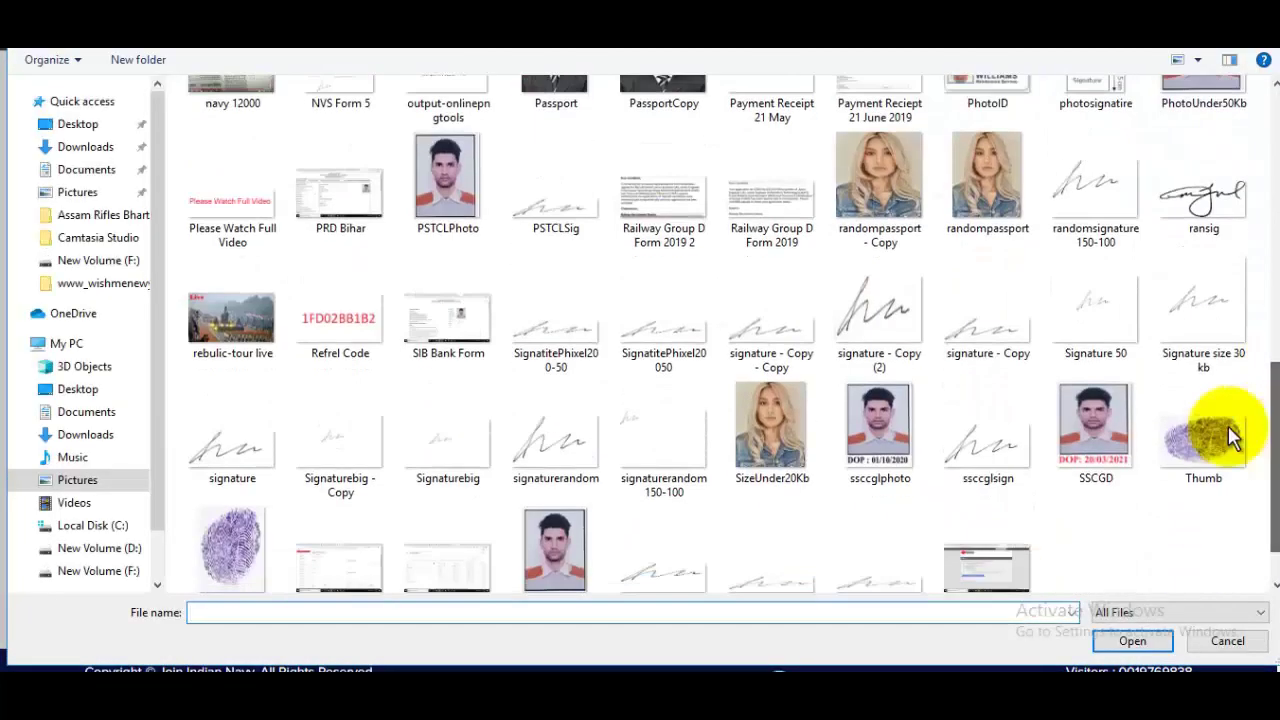
pyautogui.click(556, 435)
pyautogui.click(1150, 641)
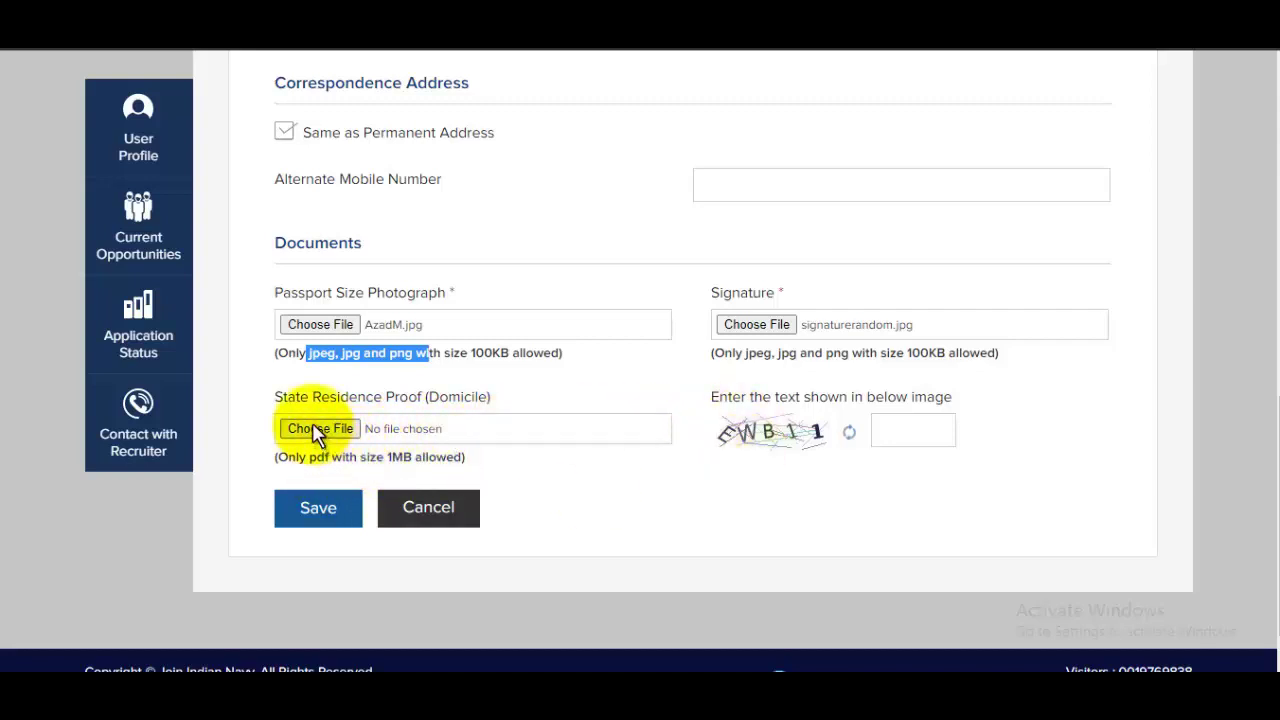
# Attach 33.pdf from Downloads as the State Residence Proof
pyautogui.click(437, 424)
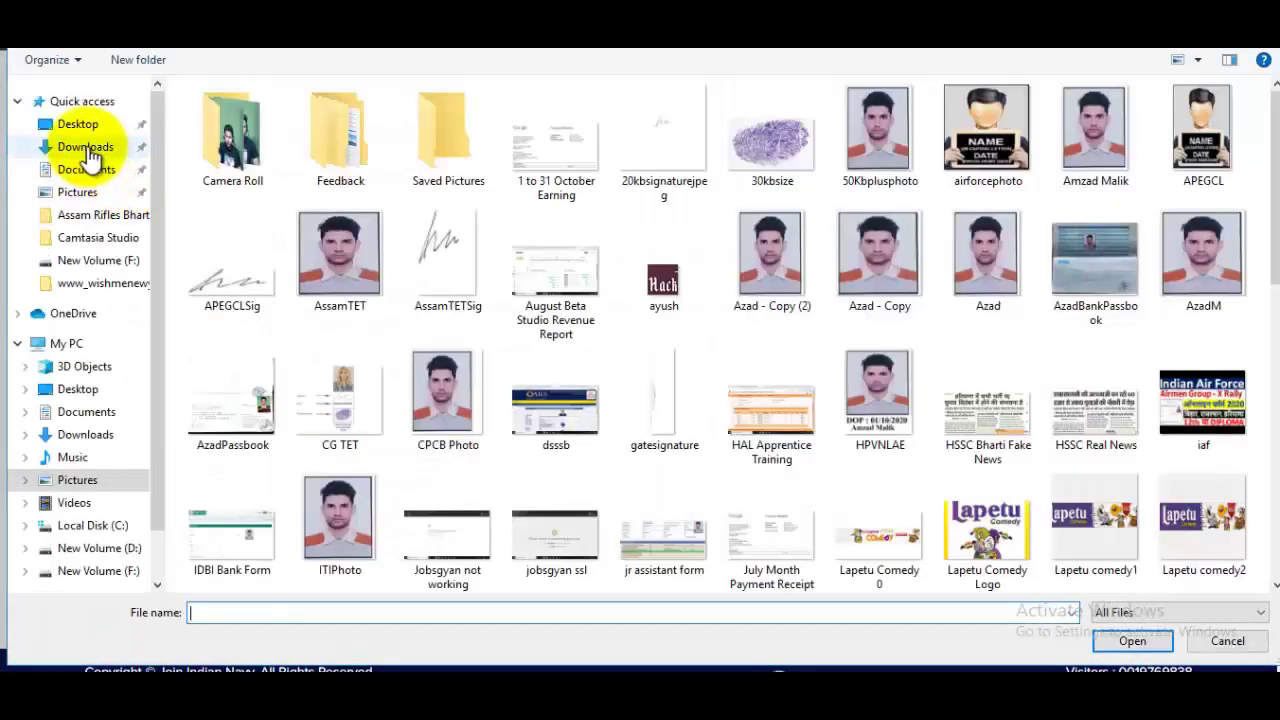
pyautogui.click(85, 147)
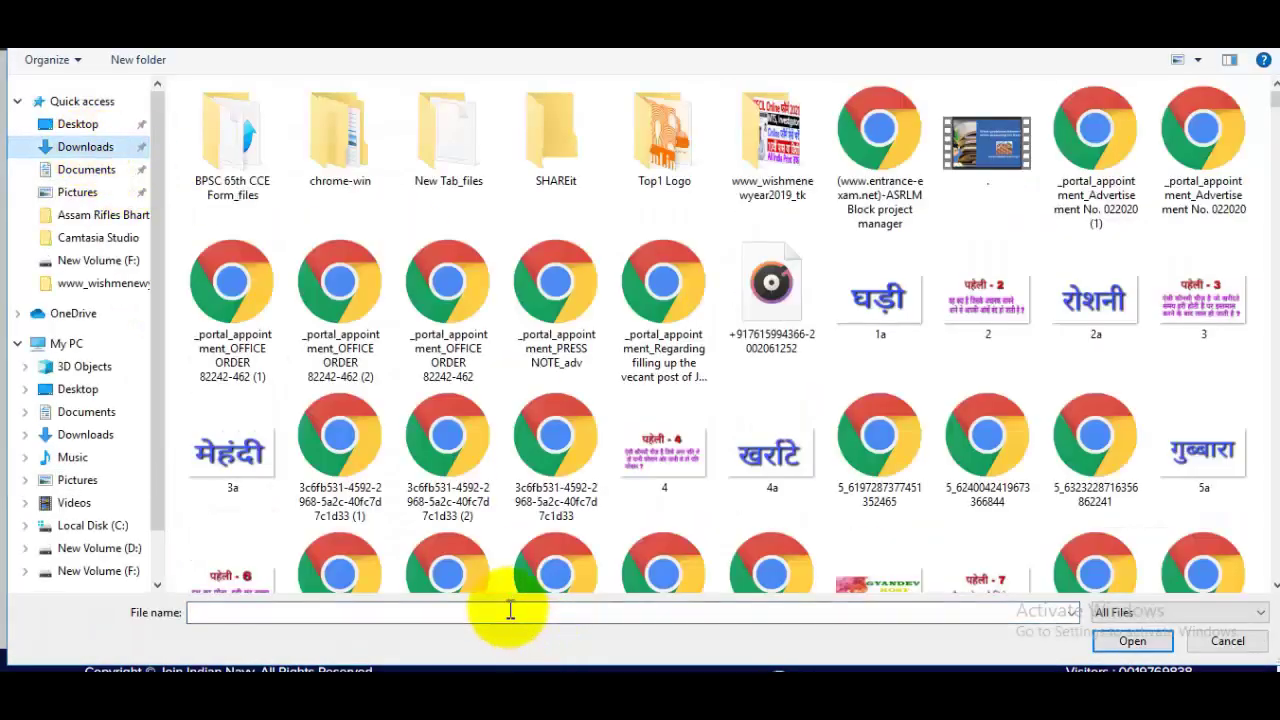
pyautogui.write('33')
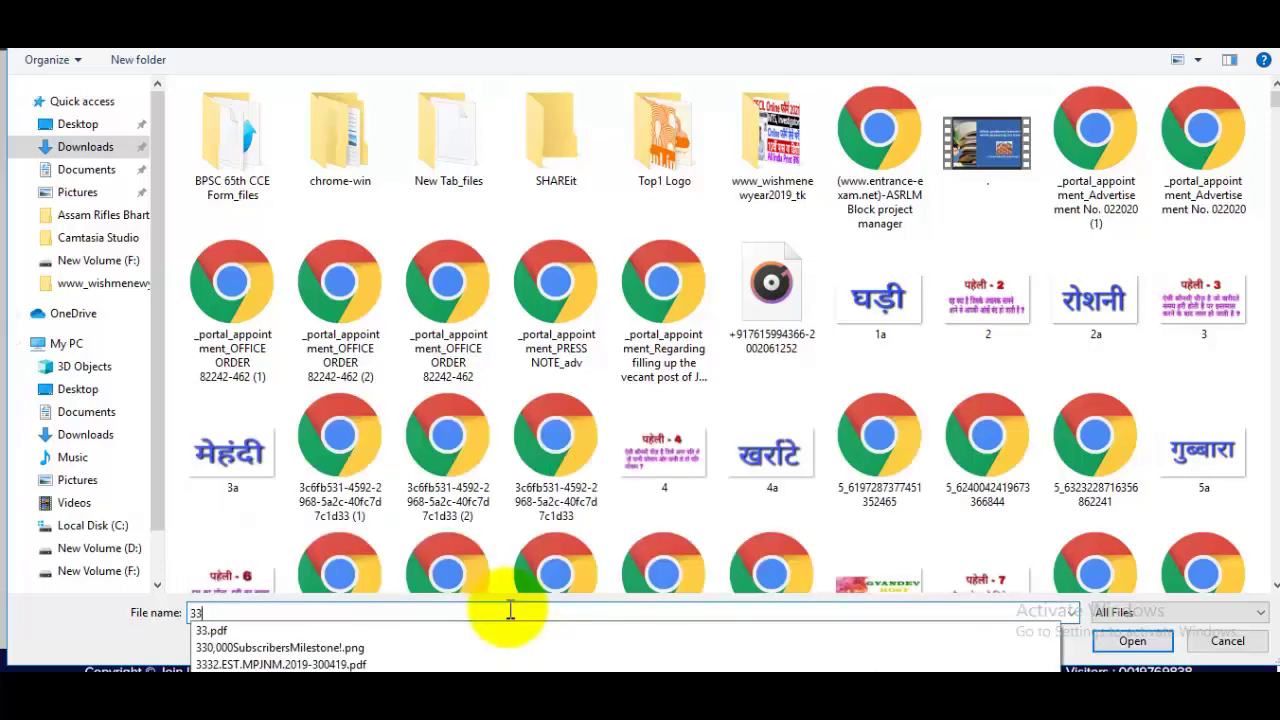
pyautogui.click(818, 630)
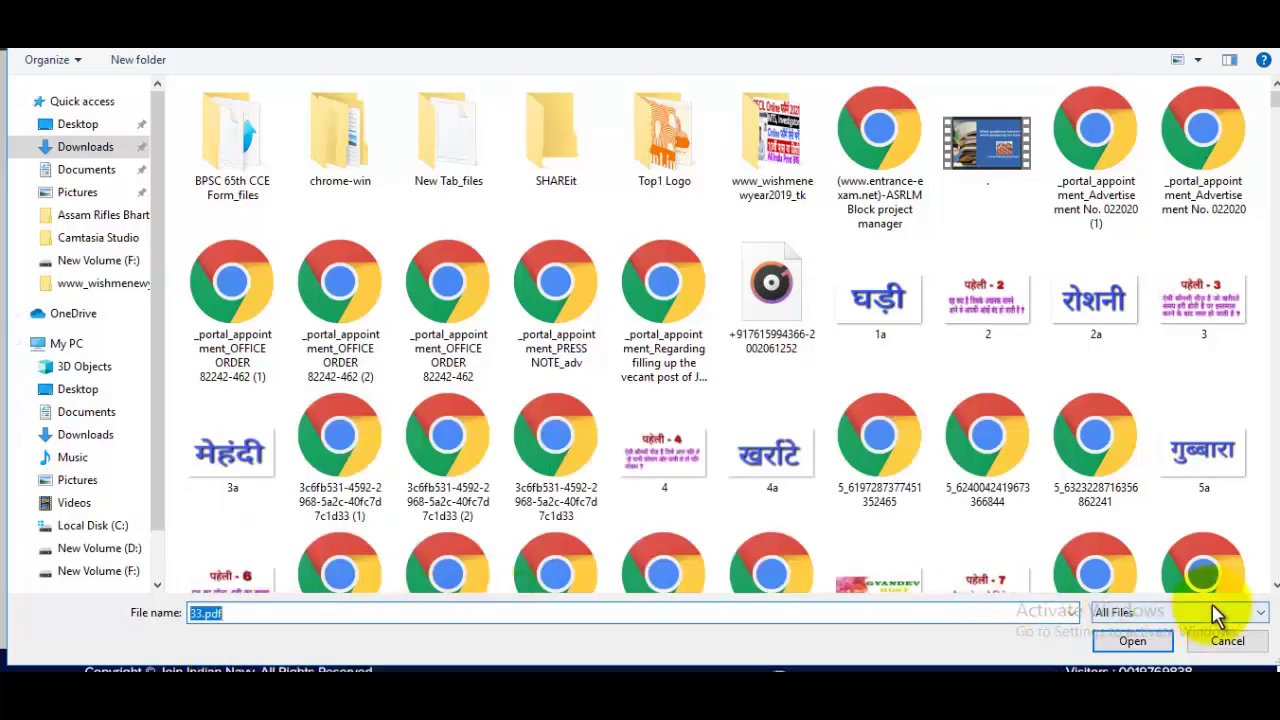
pyautogui.click(1130, 643)
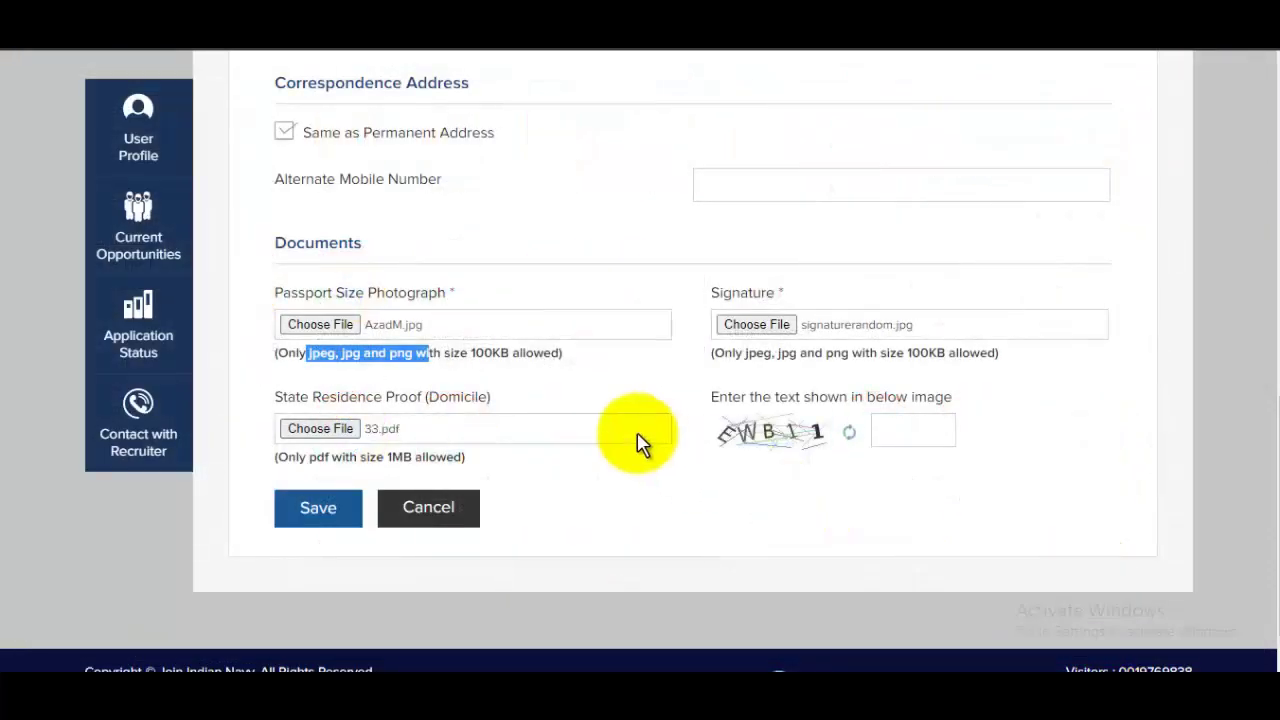
# Fill in the captcha and save the communication particulars
pyautogui.click(940, 418)
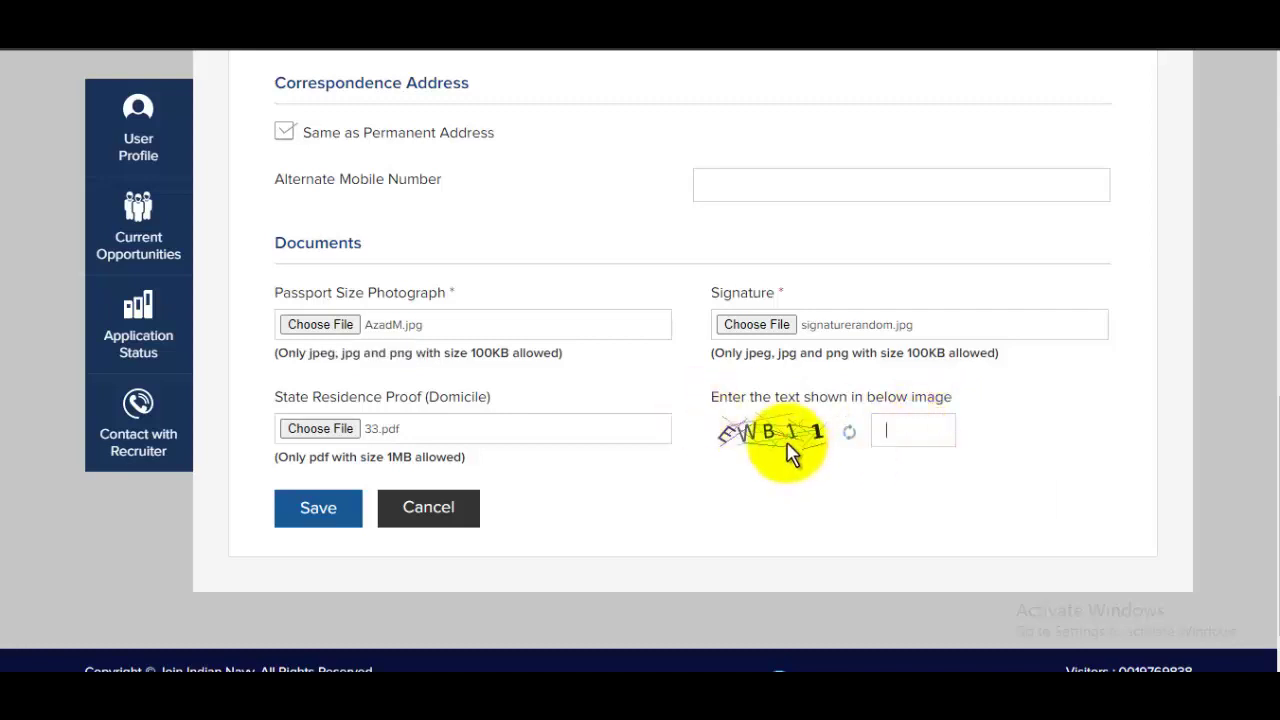
pyautogui.scroll(1, 777, 443)
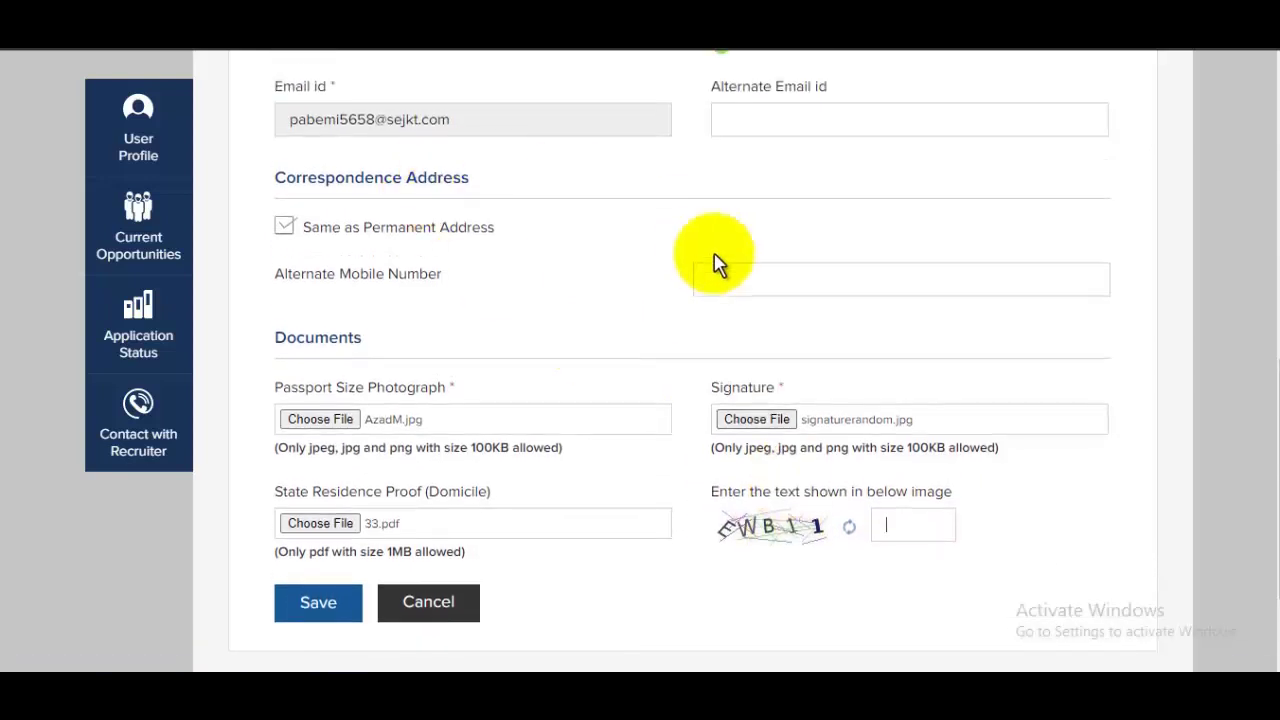
pyautogui.scroll(-2, 714, 266)
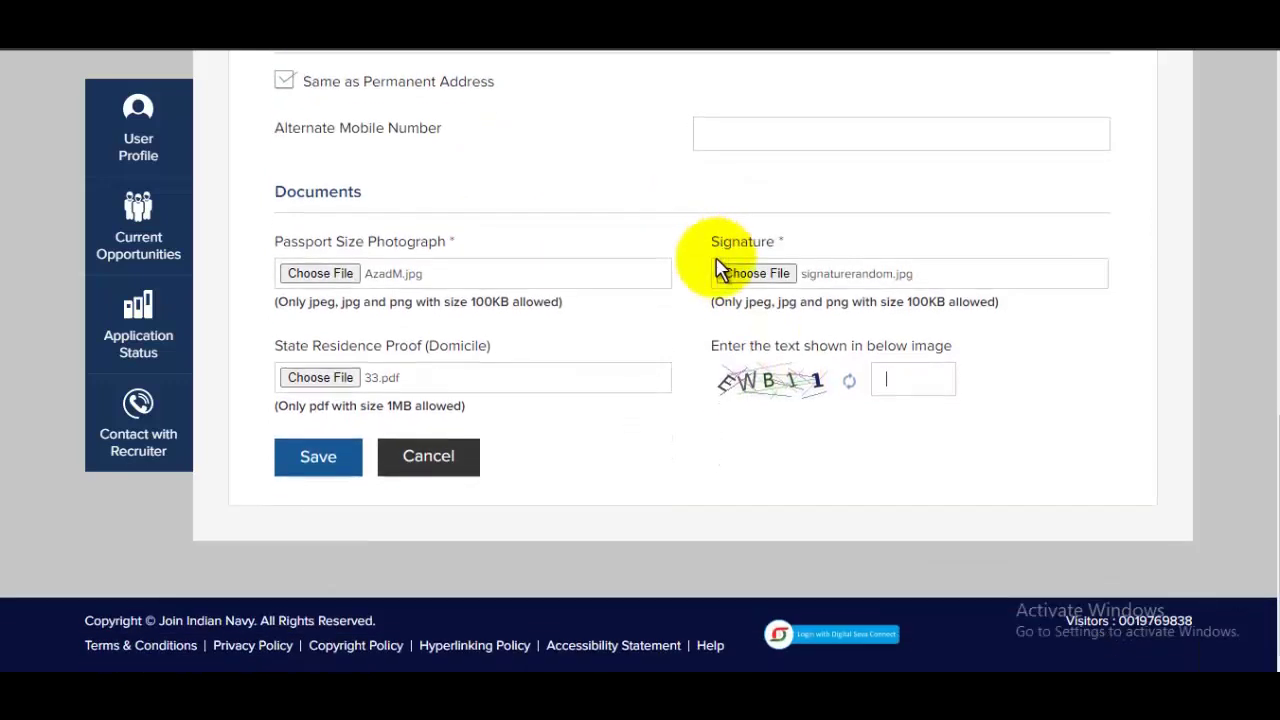
pyautogui.click(318, 457)
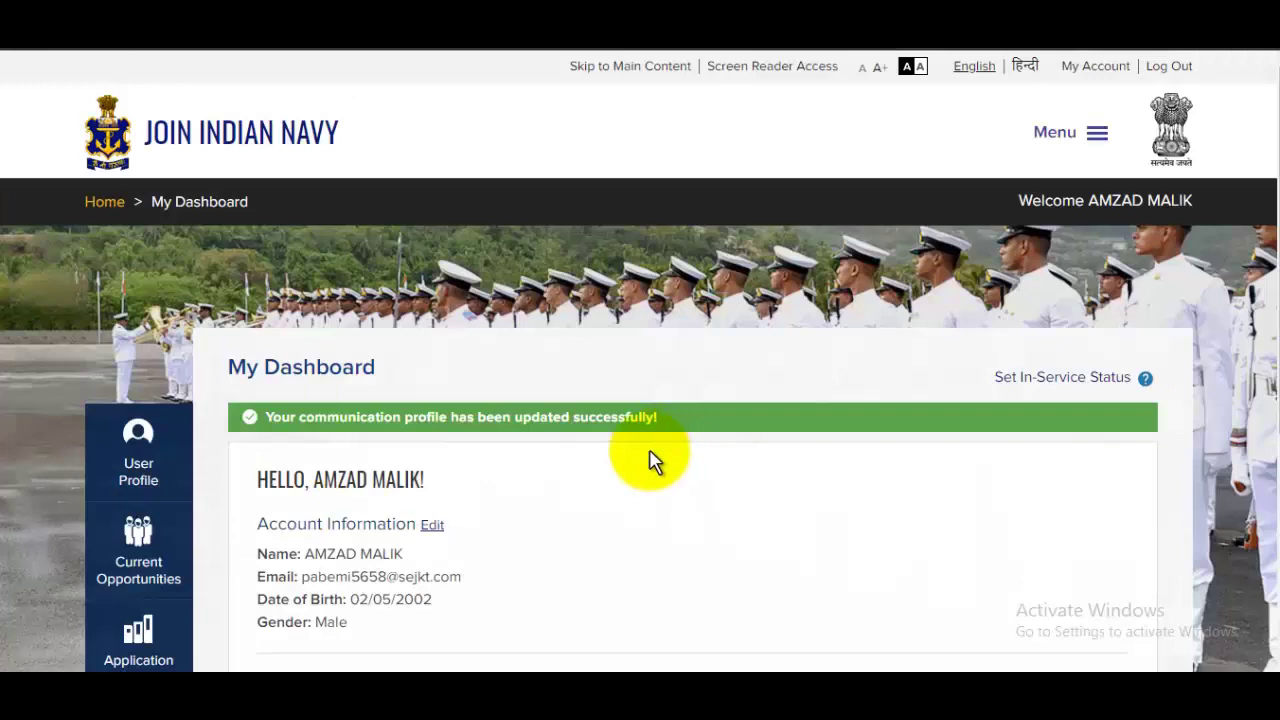
pyautogui.scroll(-4, 651, 457)
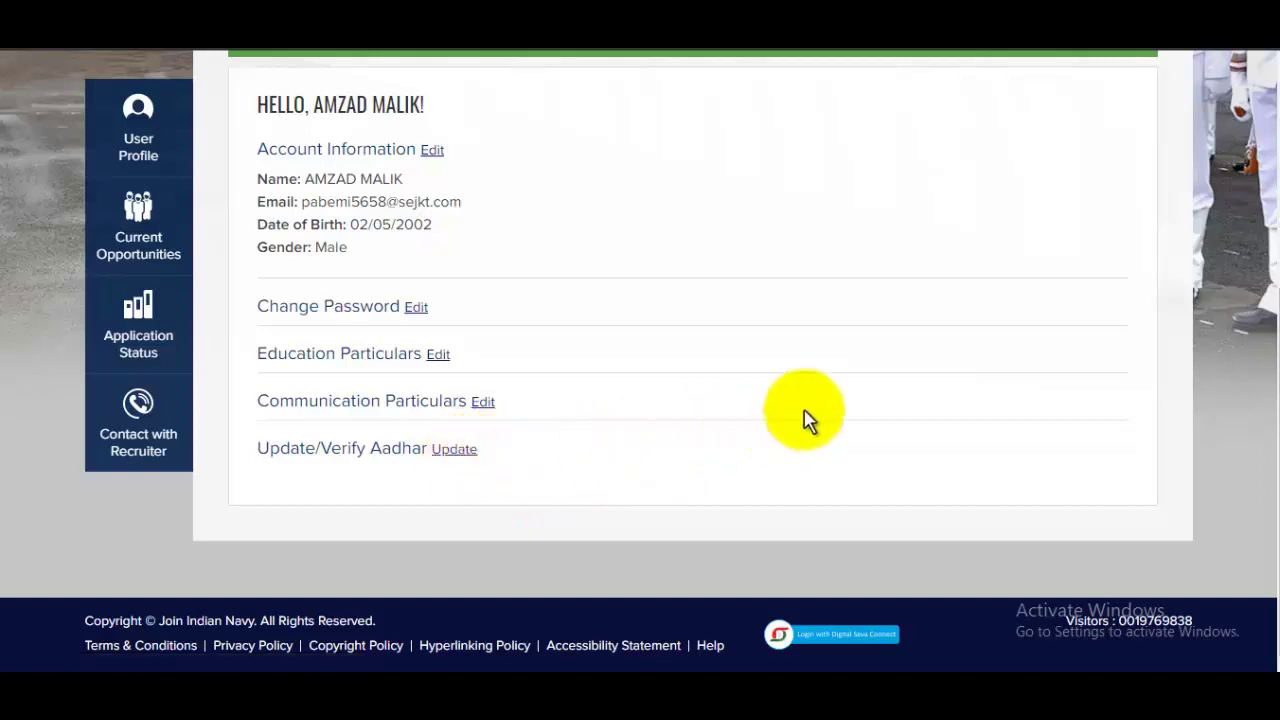
pyautogui.scroll(1, 808, 420)
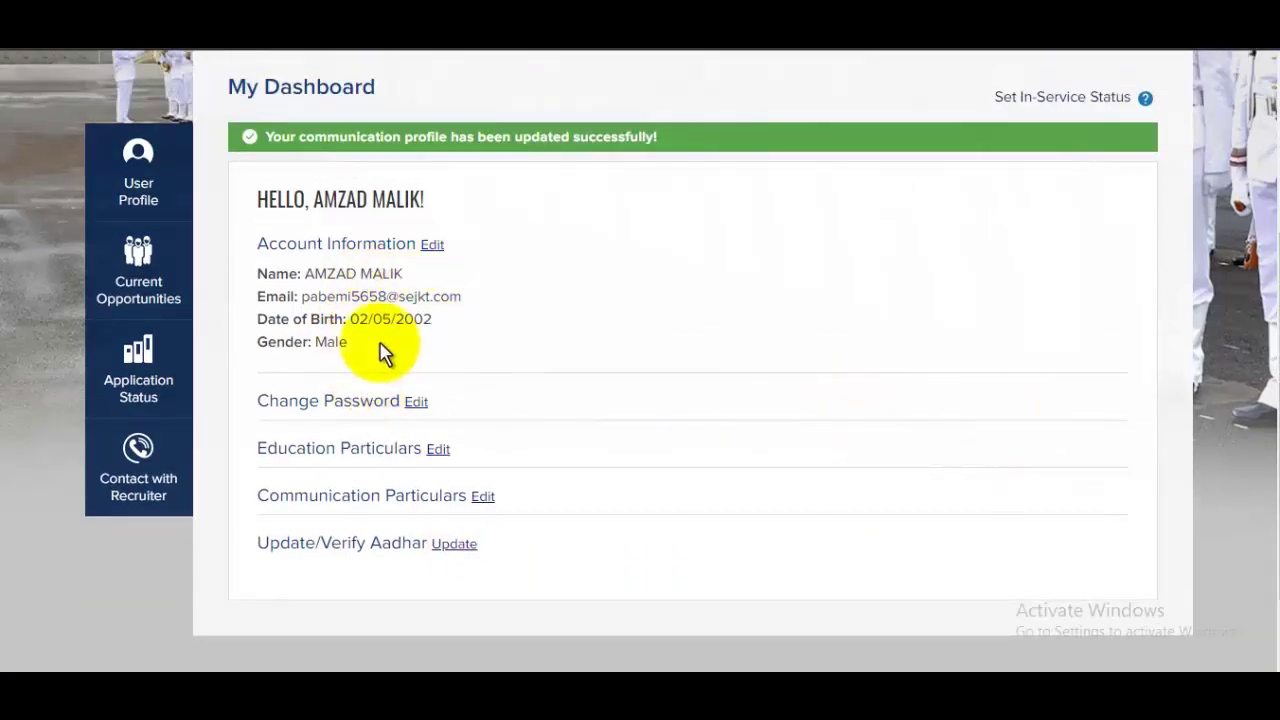
# From current opportunities, accept the online exam, advertisement and terms declarations for Sailor AA/SSR 02/2022
pyautogui.click(151, 316)
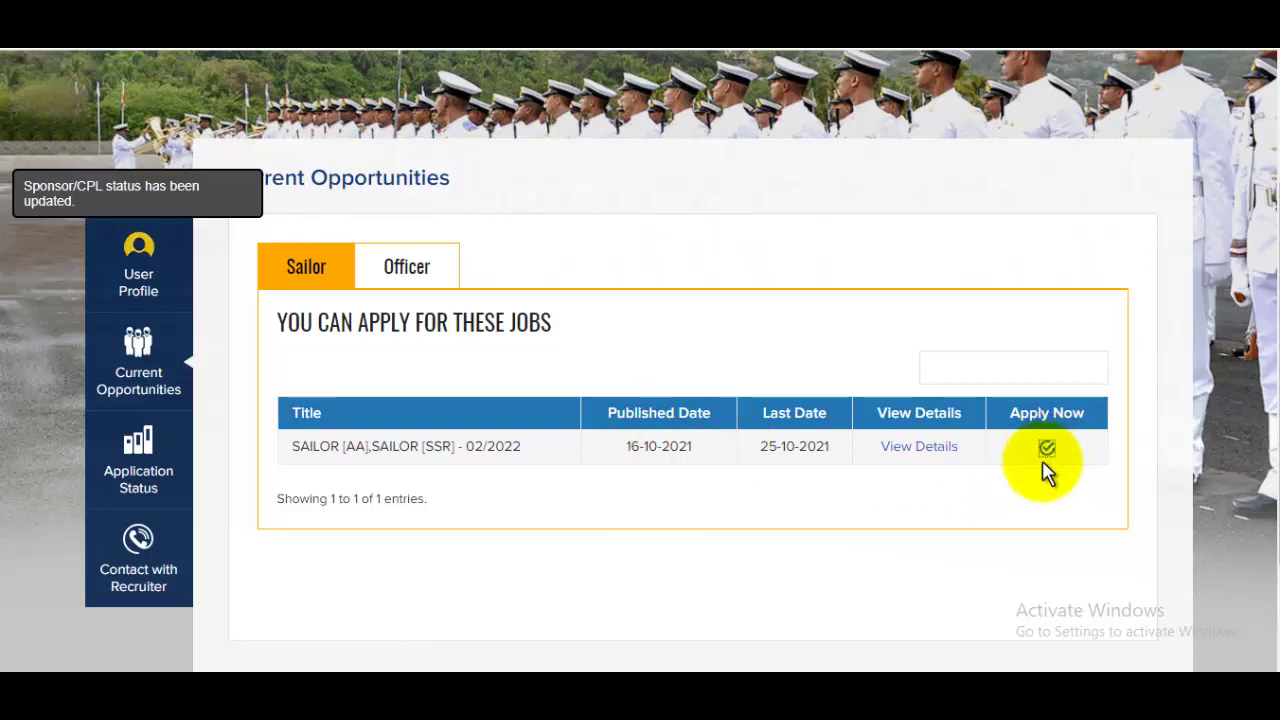
pyautogui.scroll(-6, 820, 411)
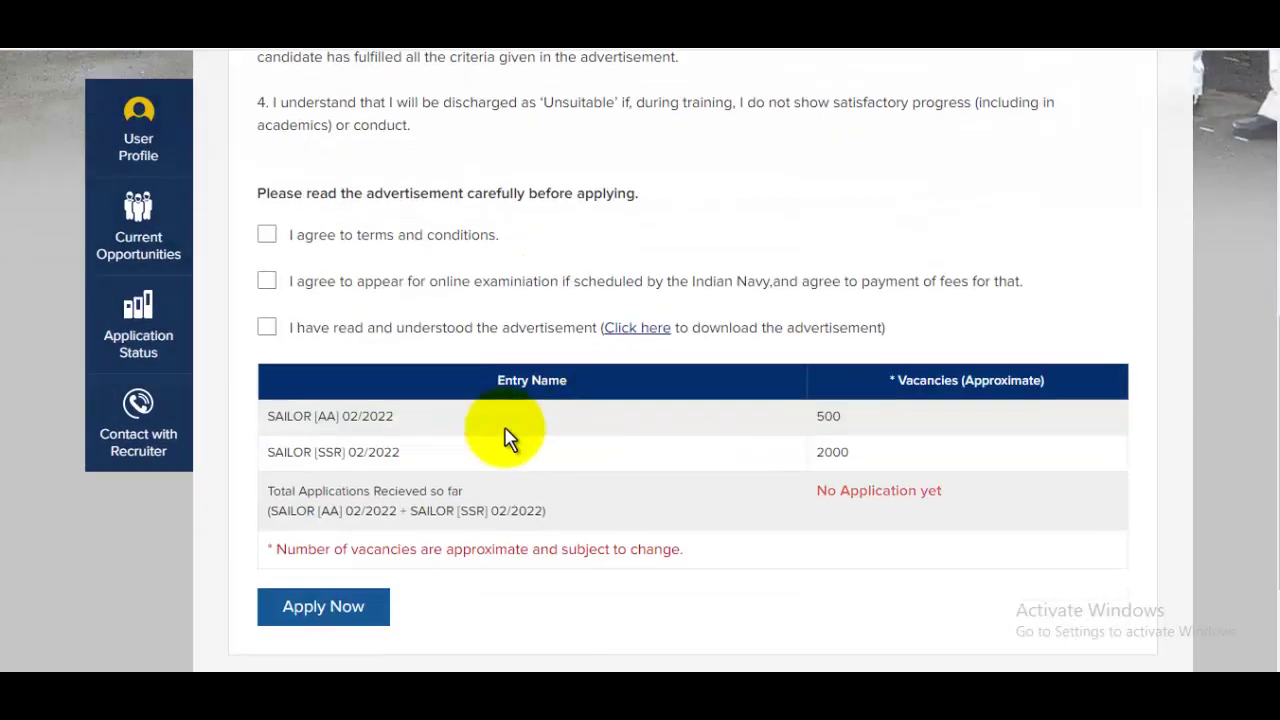
pyautogui.click(268, 328)
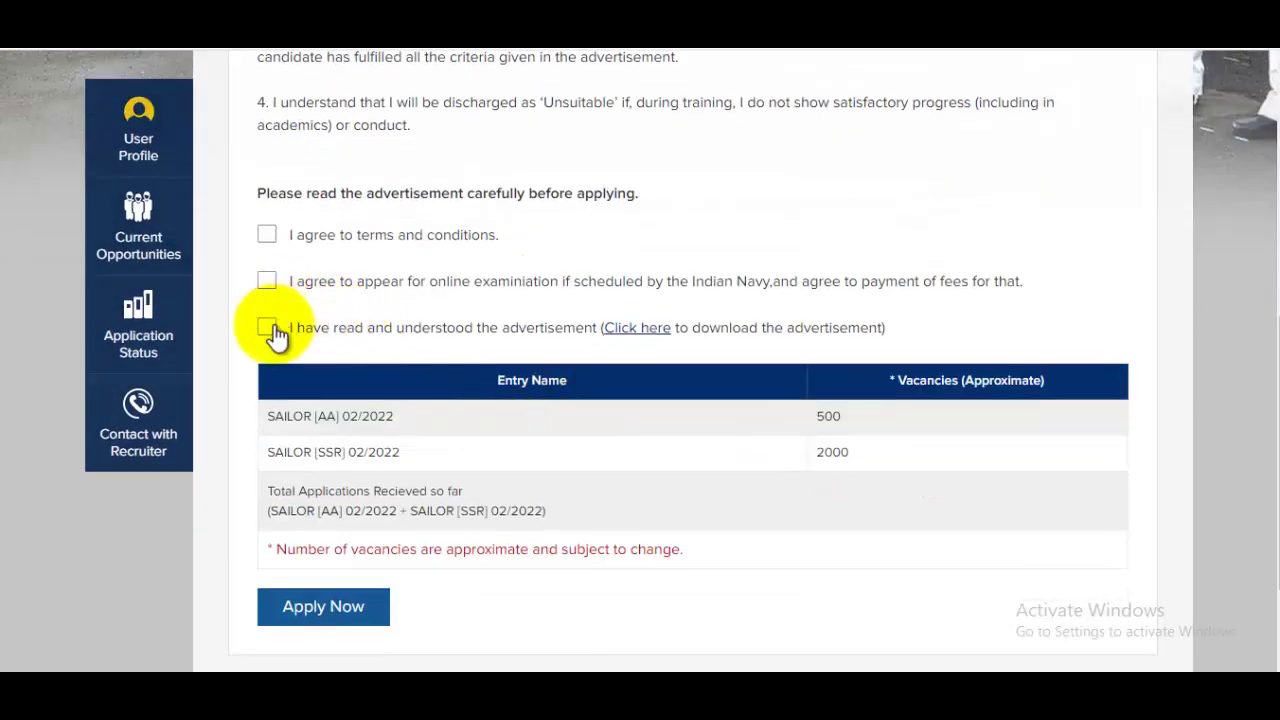
pyautogui.click(267, 282)
pyautogui.click(268, 238)
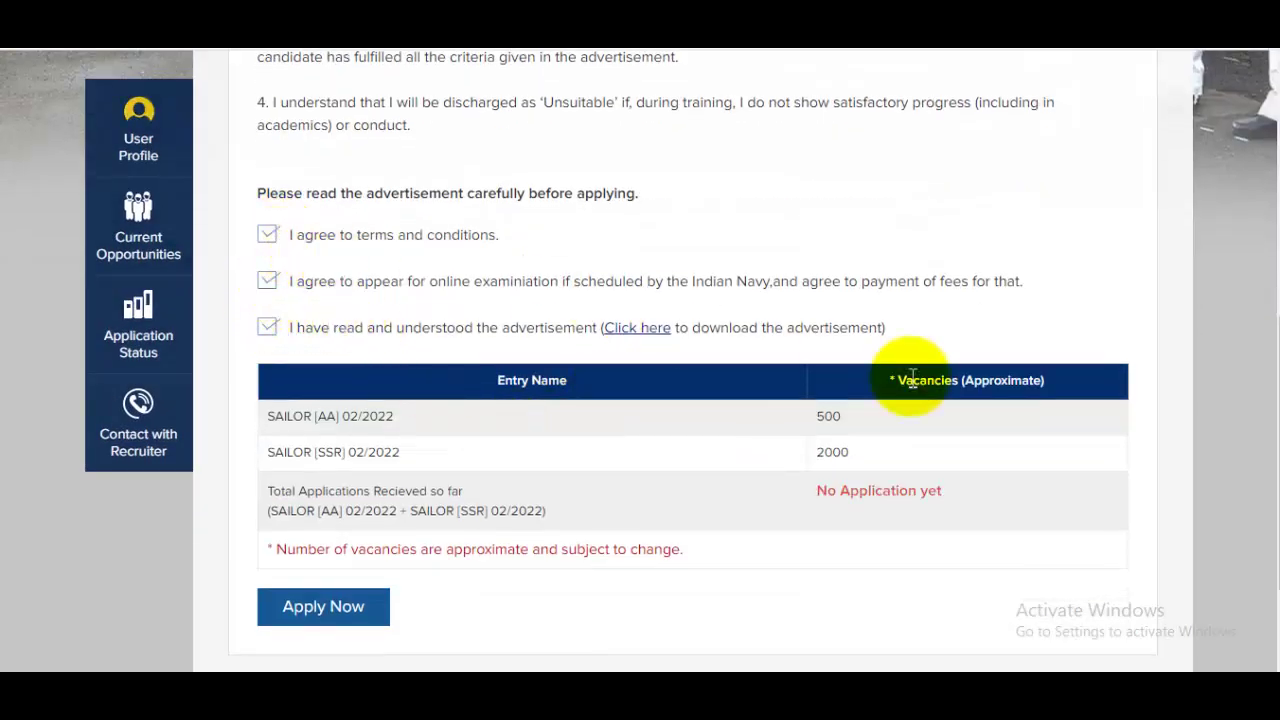
pyautogui.scroll(-2, 912, 378)
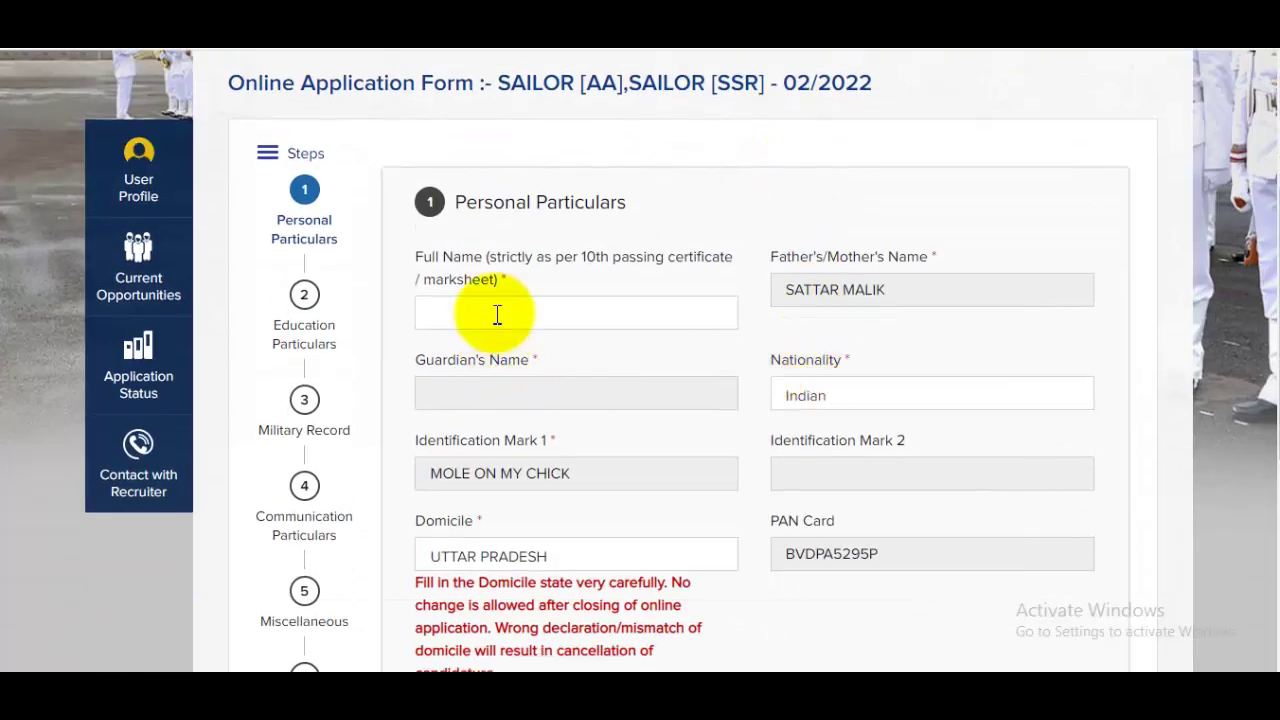
# Enter the candidate's full name and save the personal particulars
pyautogui.click(494, 313)
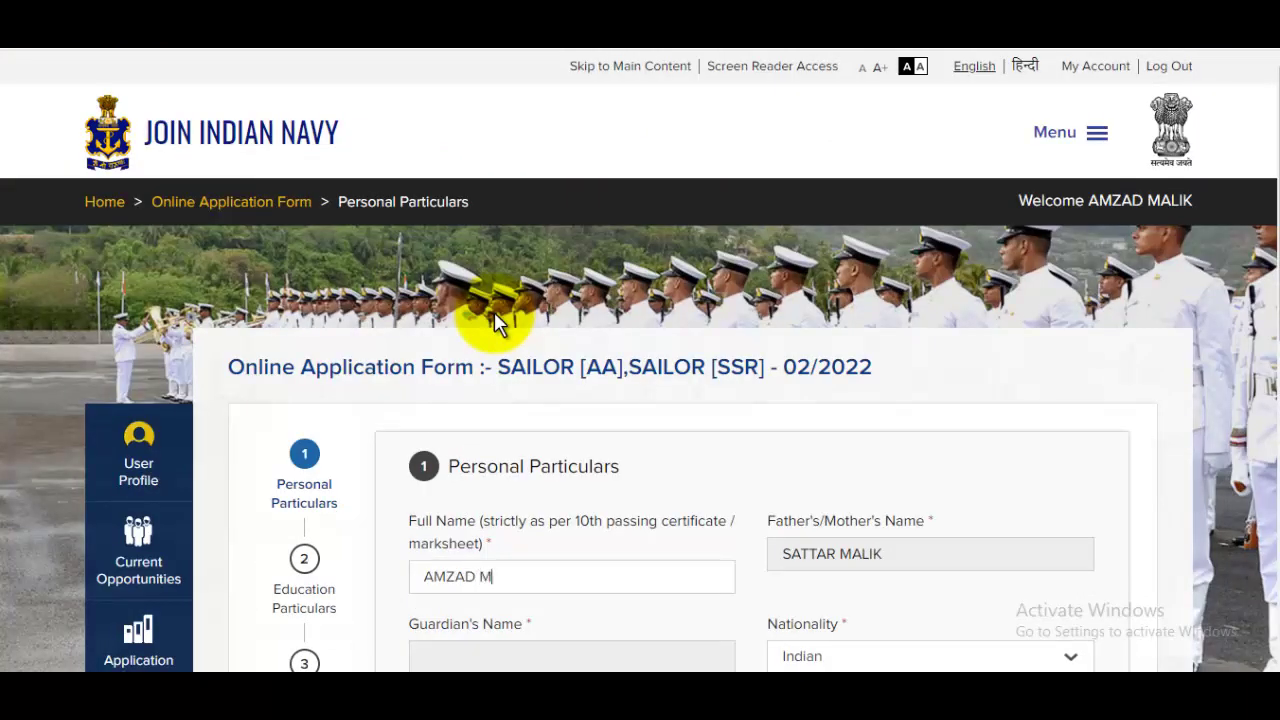
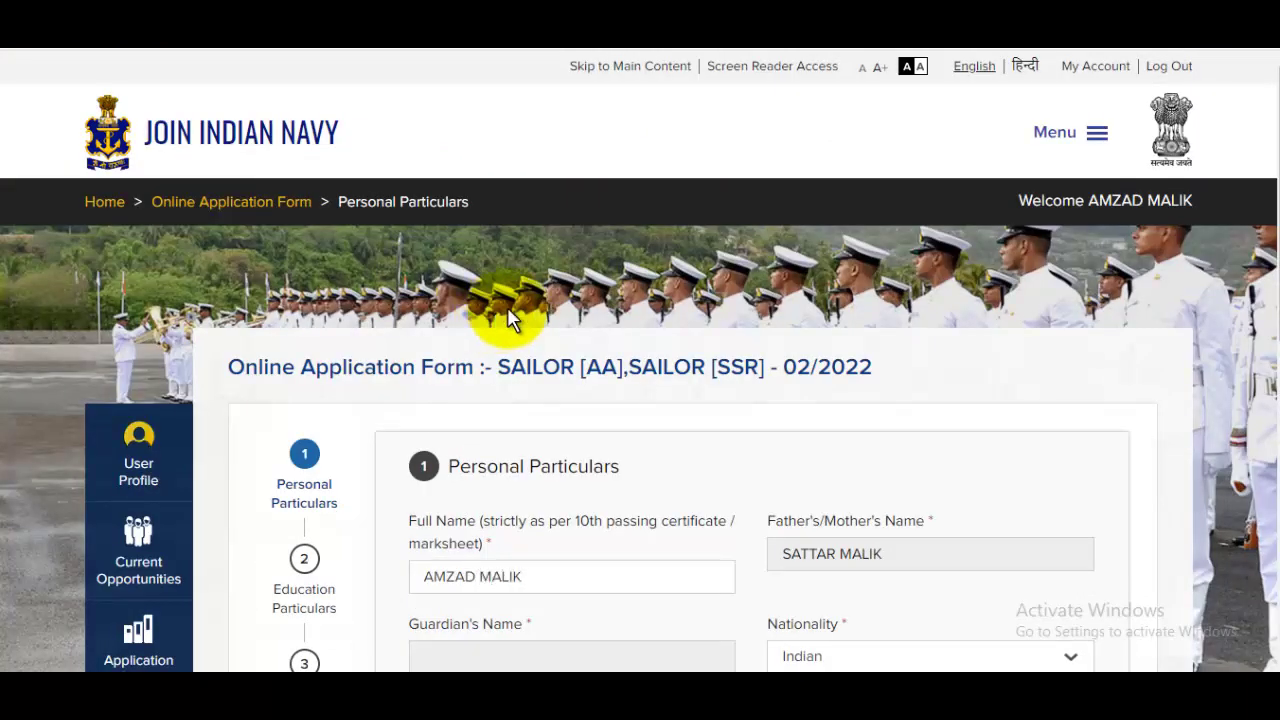
pyautogui.scroll(-3, 894, 214)
pyautogui.scroll(-4, 908, 297)
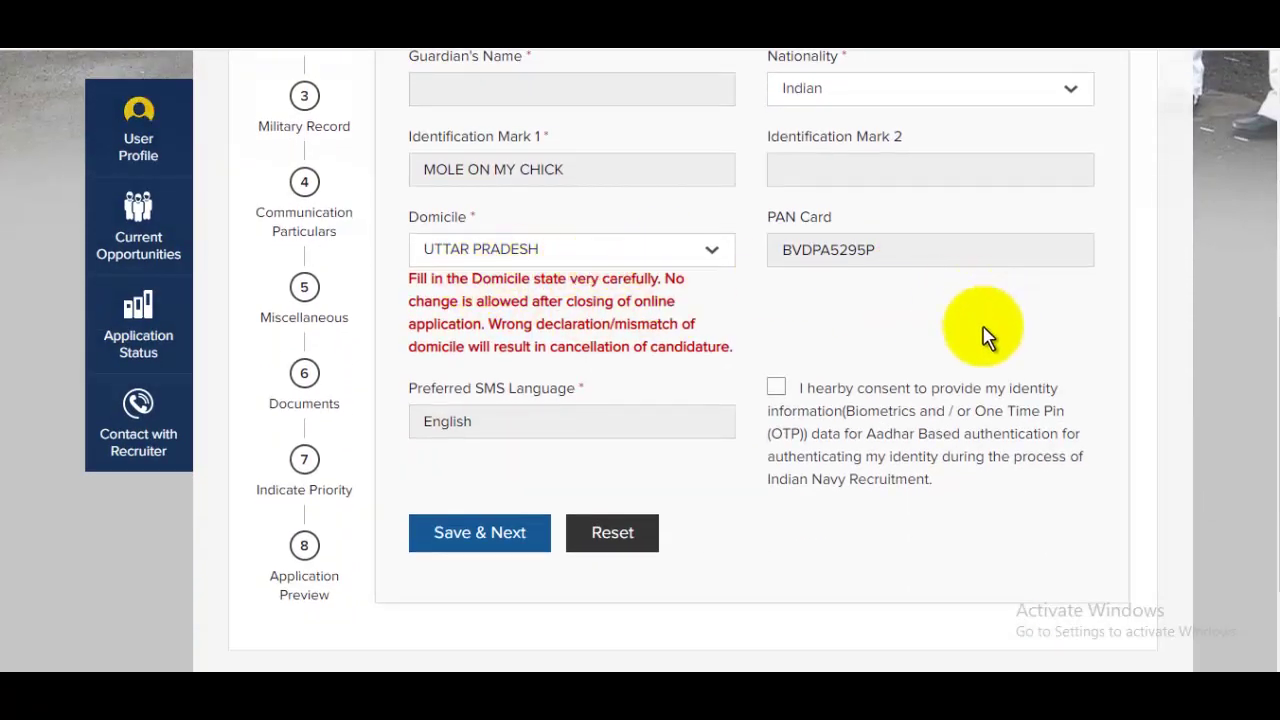
pyautogui.click(518, 540)
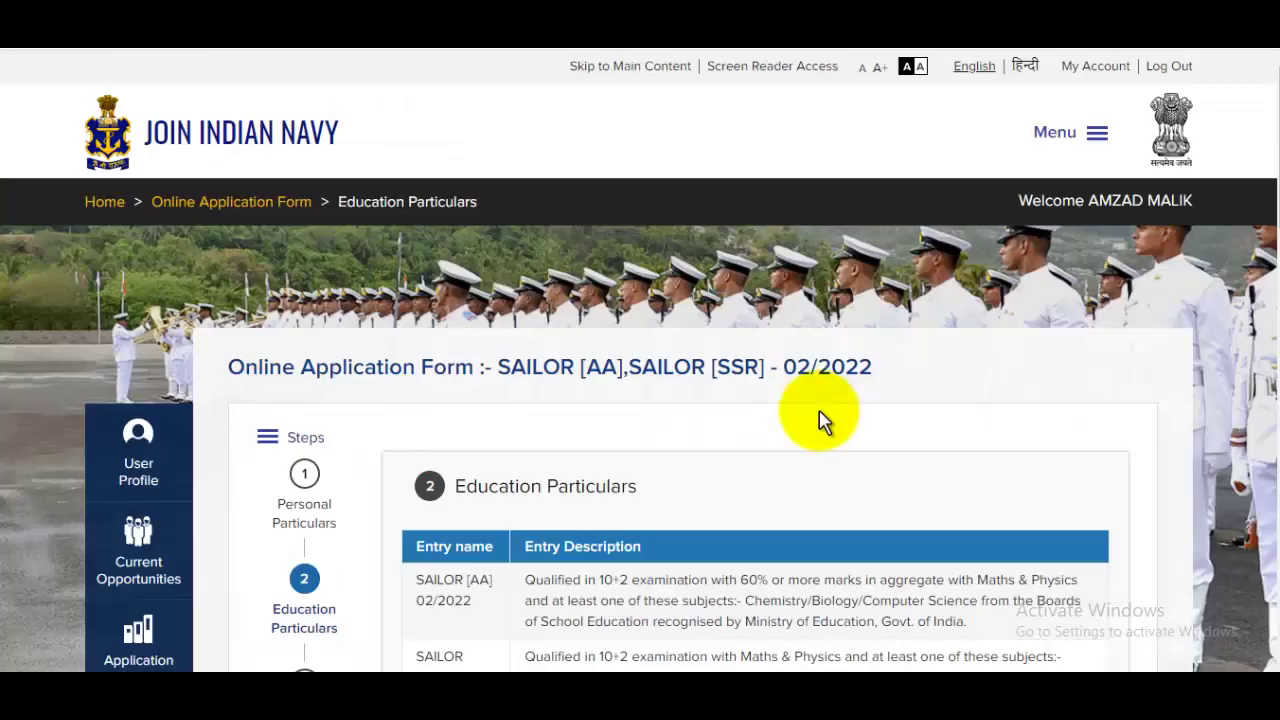
# Include Hindi, English and Chemistry in the 12th aggregate, giving 472/500 (94.40%)
pyautogui.scroll(-7, 818, 420)
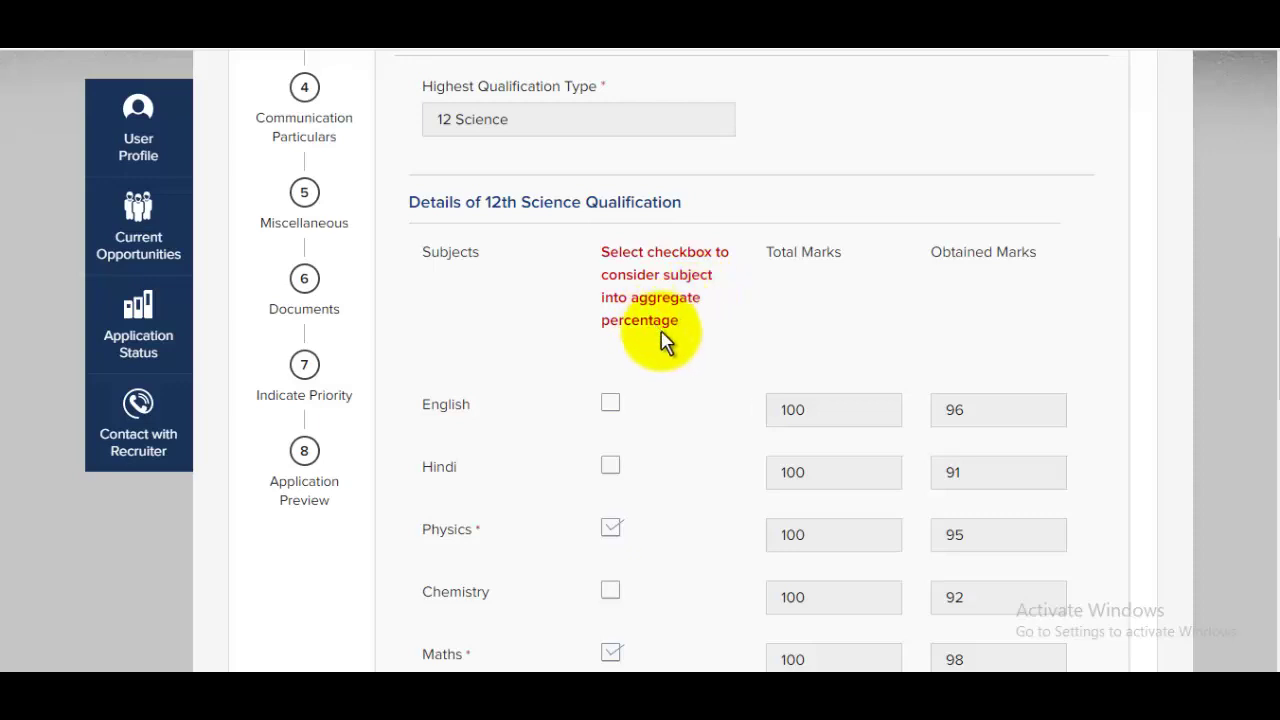
pyautogui.scroll(-3, 671, 349)
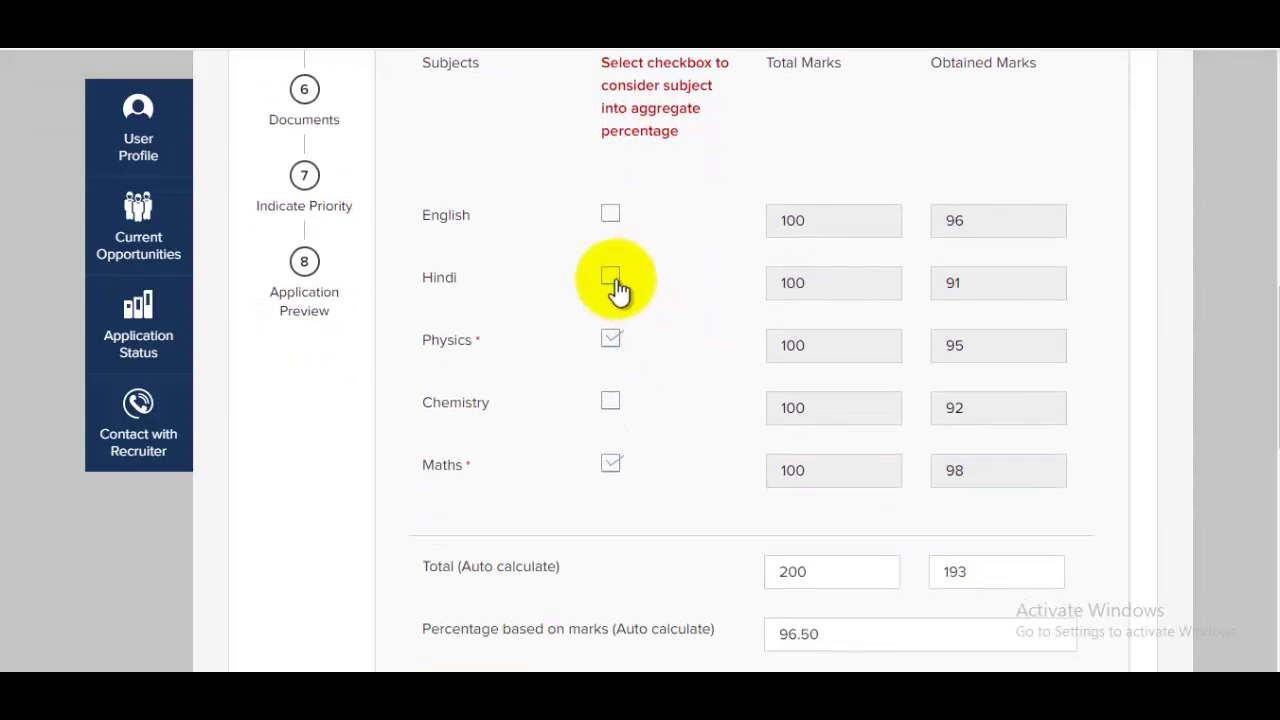
pyautogui.click(611, 278)
pyautogui.click(612, 216)
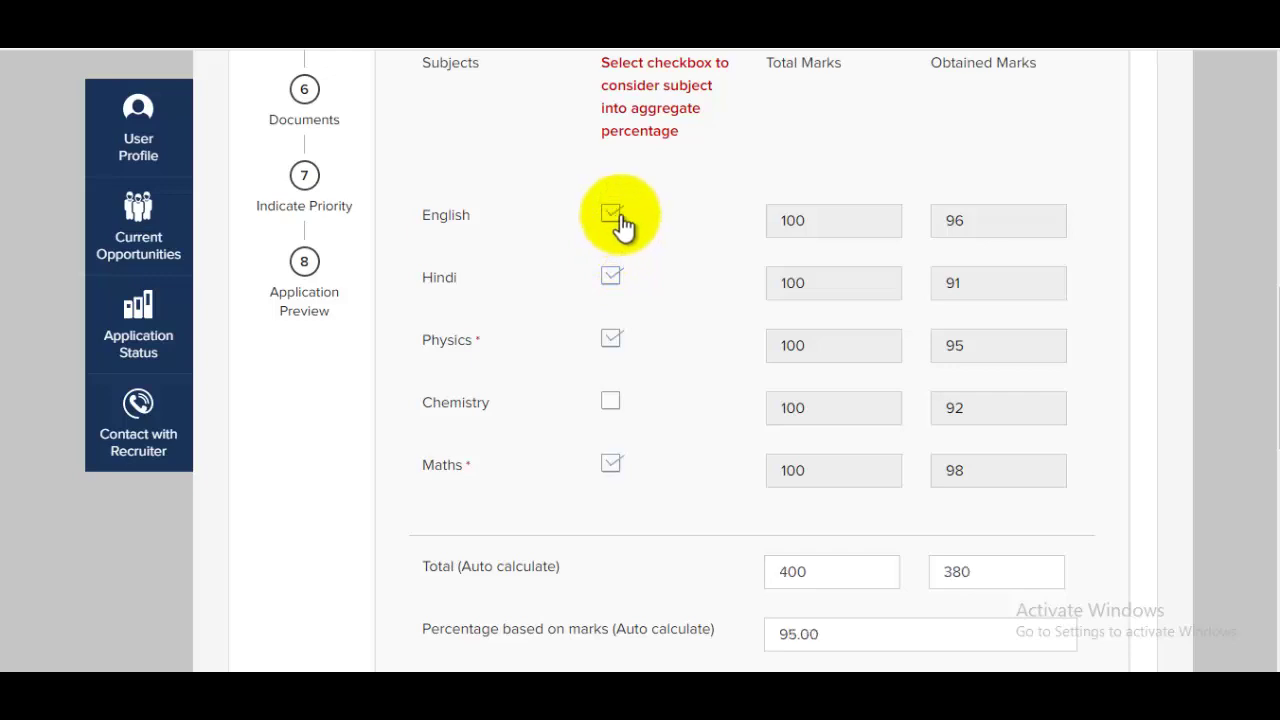
pyautogui.scroll(-4, 863, 360)
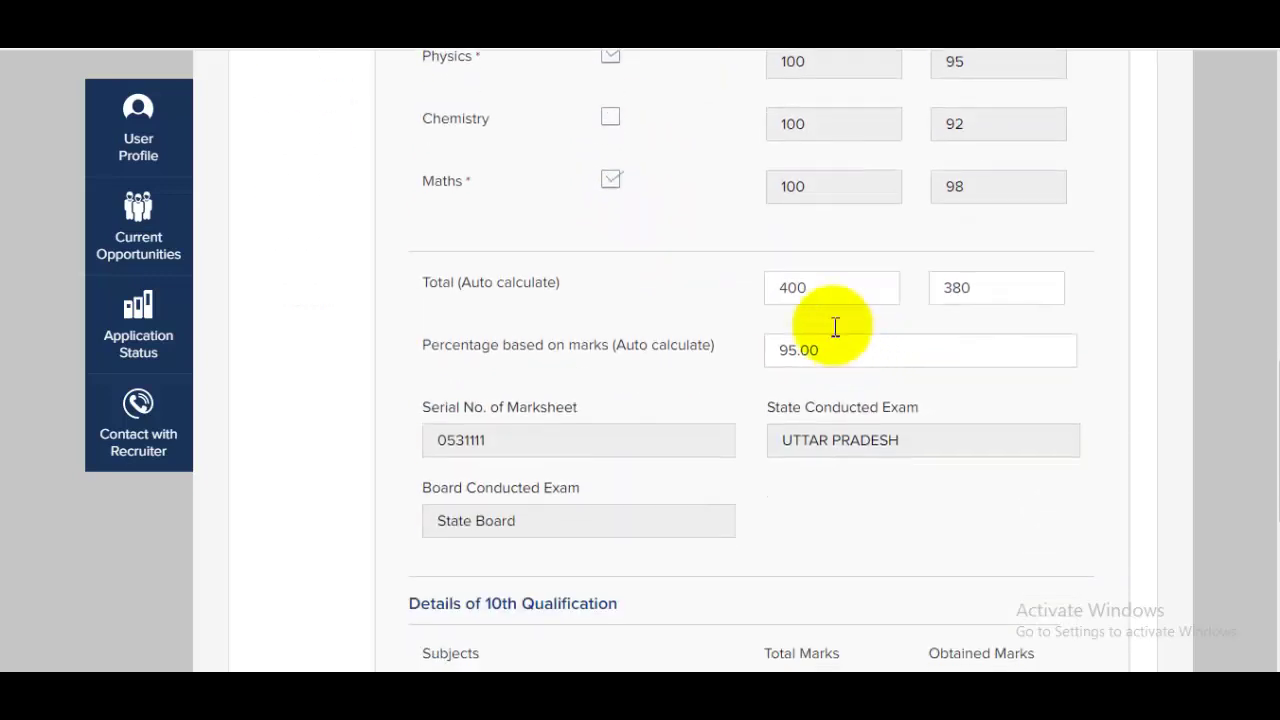
pyautogui.click(612, 120)
pyautogui.scroll(-1, 948, 365)
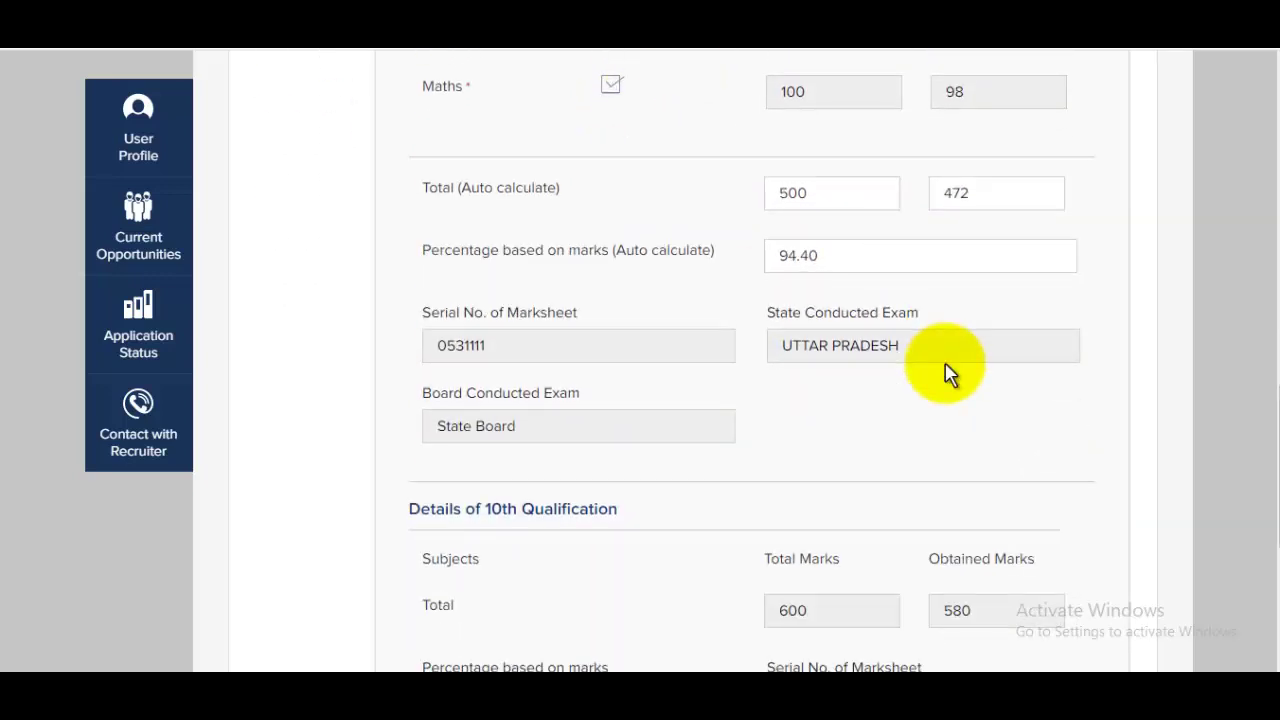
pyautogui.scroll(-4, 948, 373)
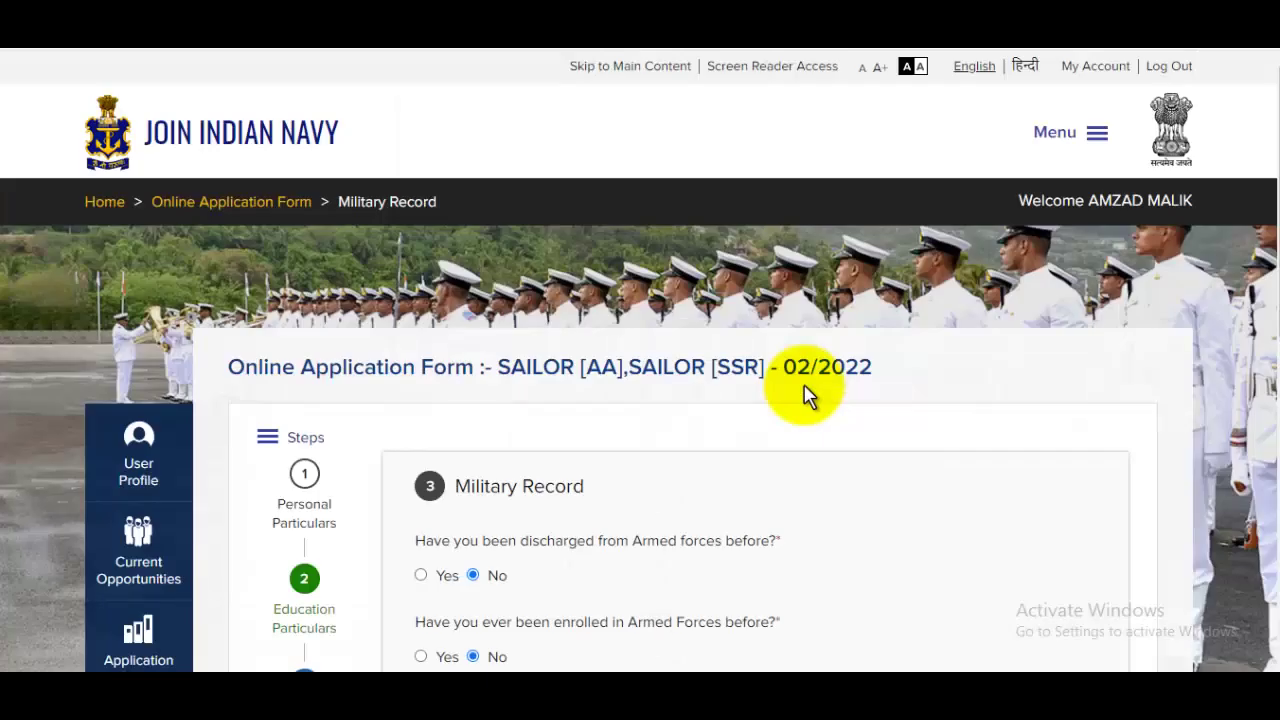
# Move past Military Record and Communication Details to the Miscellaneous section
pyautogui.scroll(-2, 807, 397)
pyautogui.scroll(-1, 650, 410)
pyautogui.scroll(-3, 650, 410)
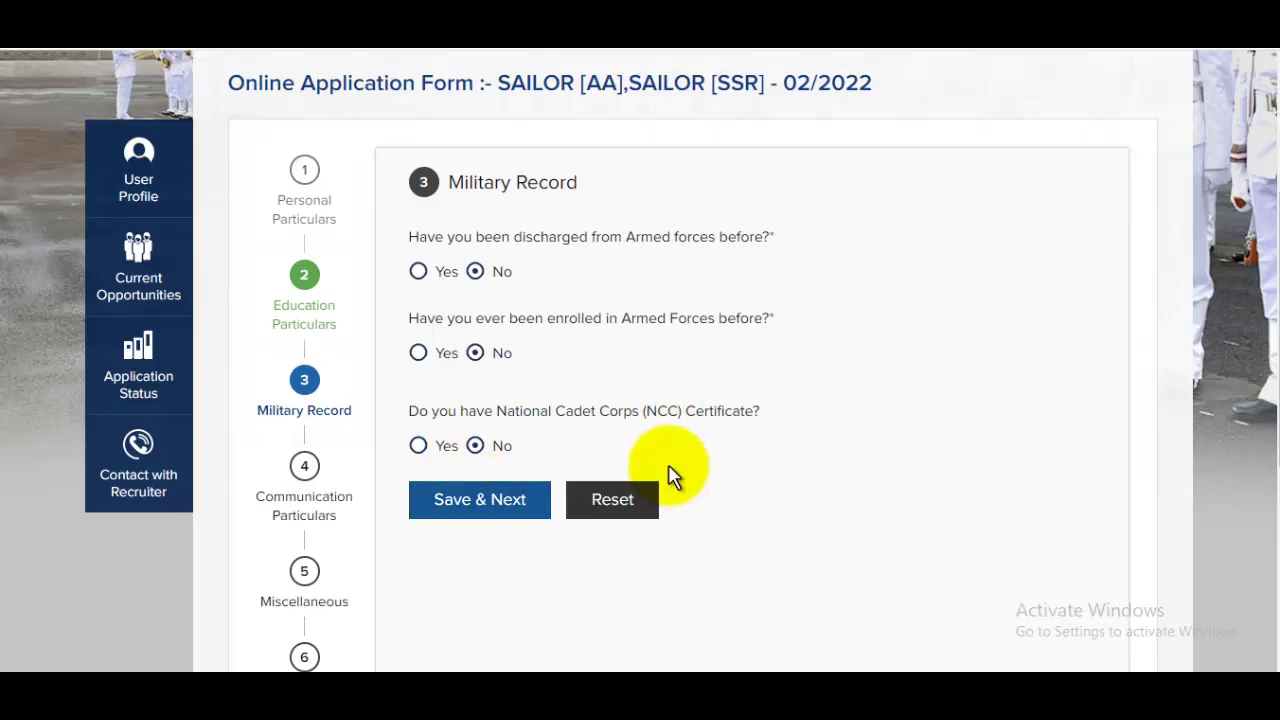
pyautogui.scroll(-10, 672, 477)
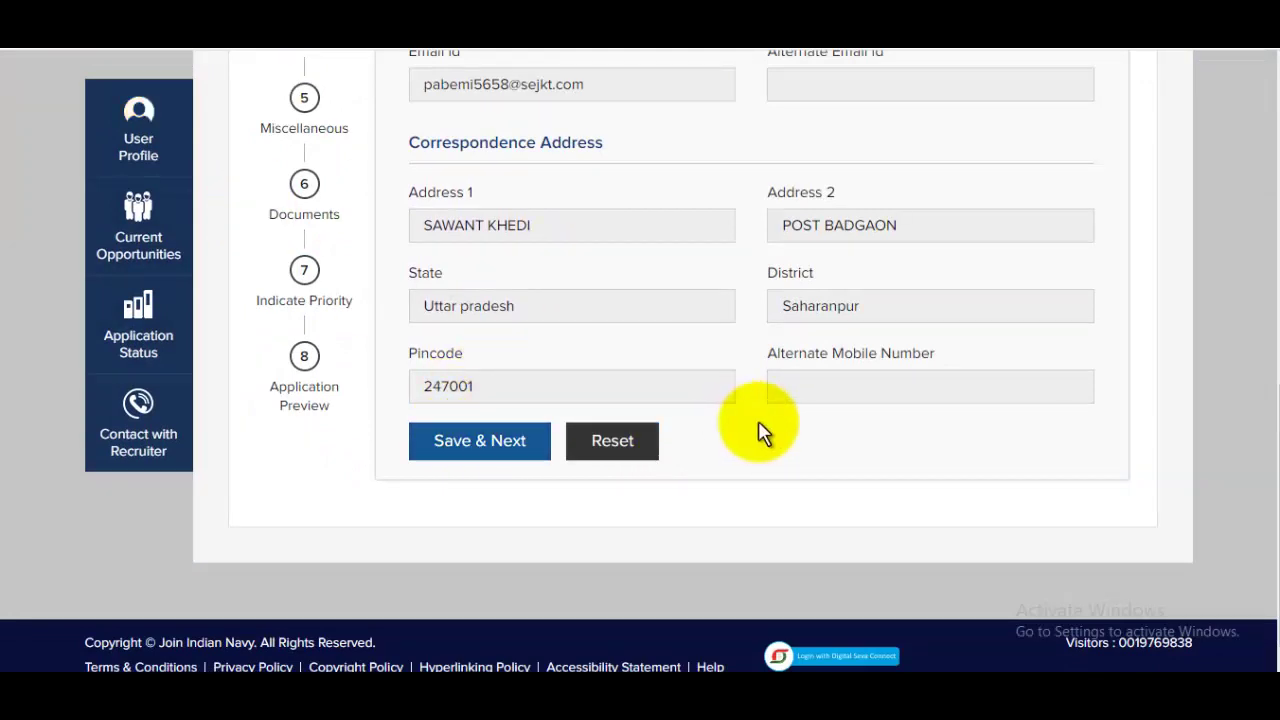
pyautogui.scroll(-1, 757, 432)
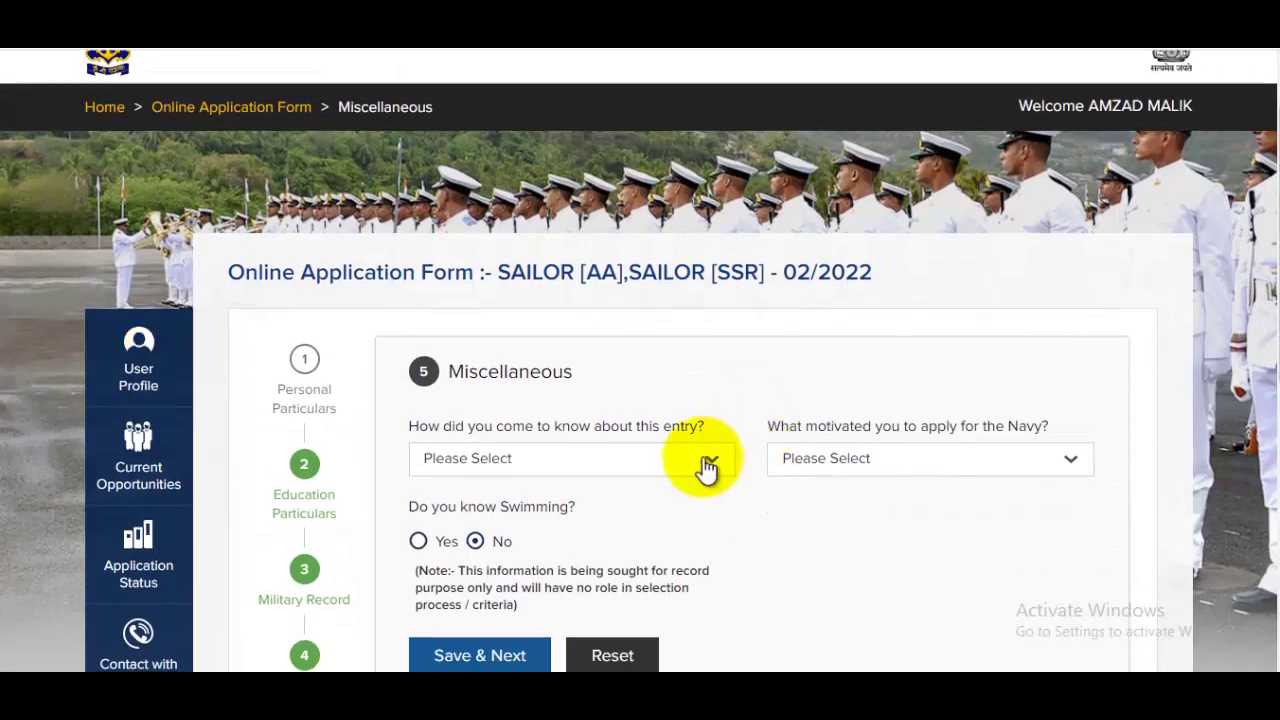
# Answer Employment News as the source and self/parents/teachers/friends as the motivation
pyautogui.click(663, 477)
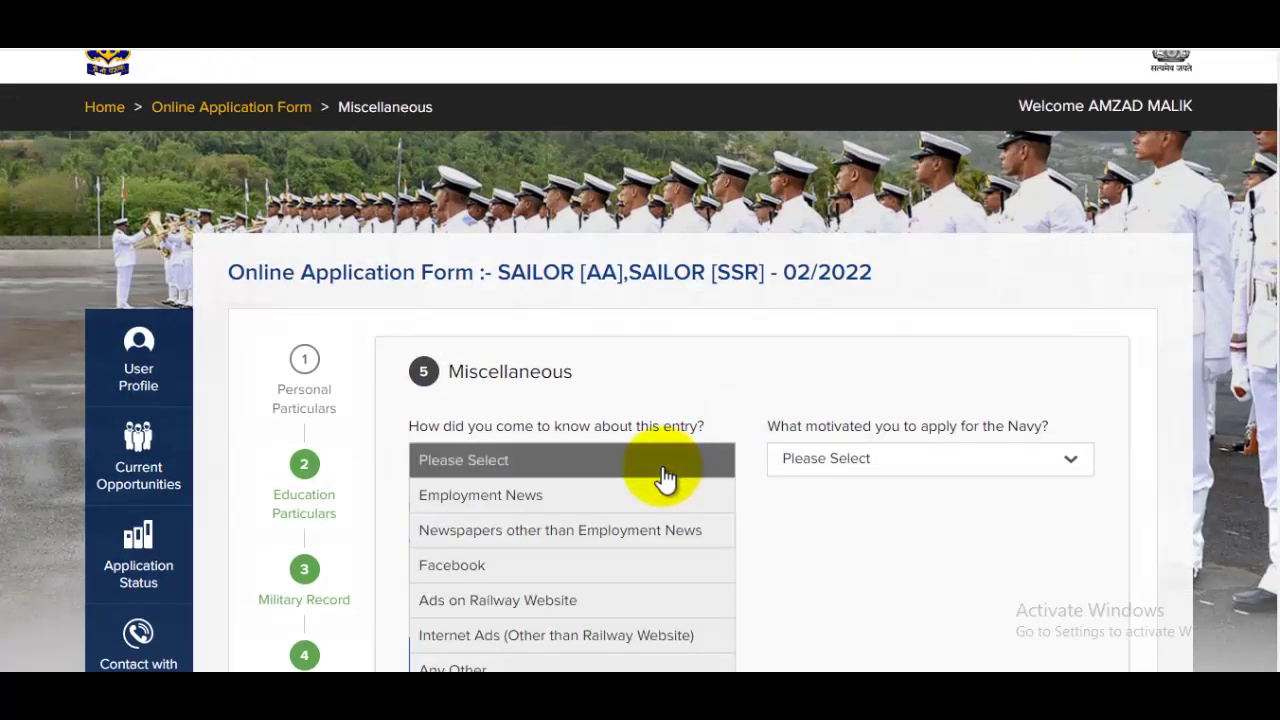
pyautogui.click(630, 502)
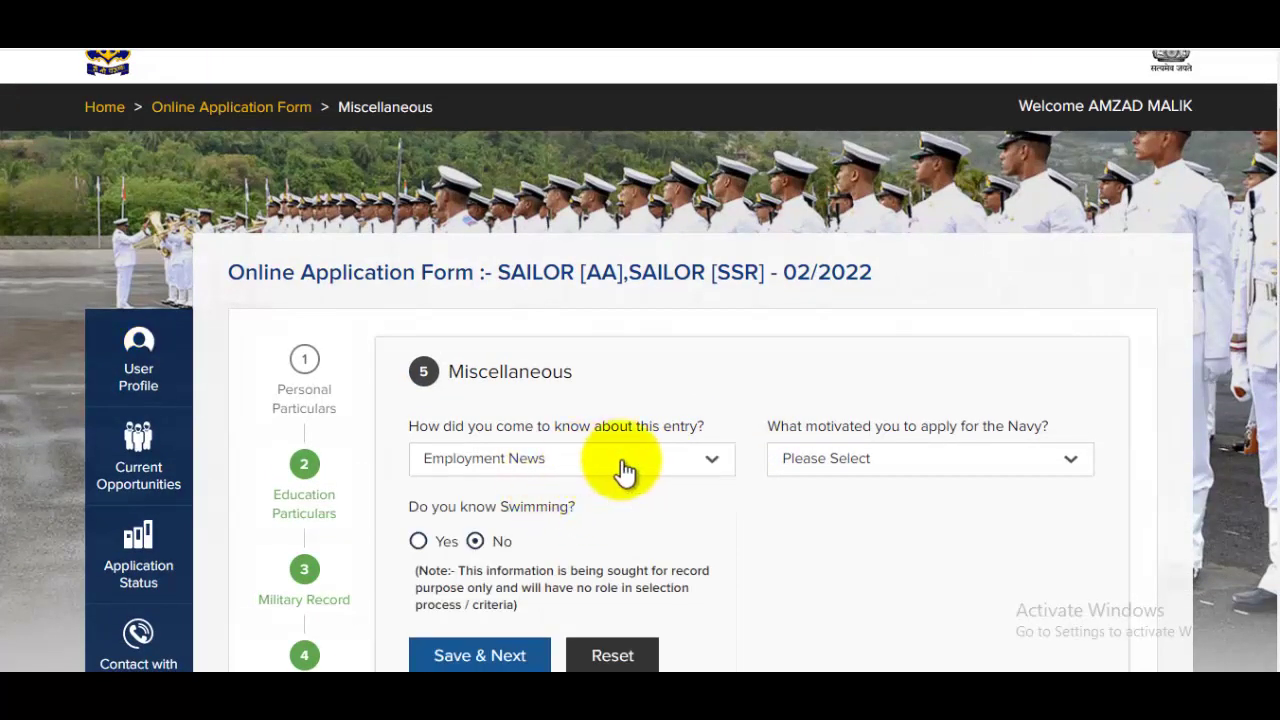
pyautogui.click(903, 466)
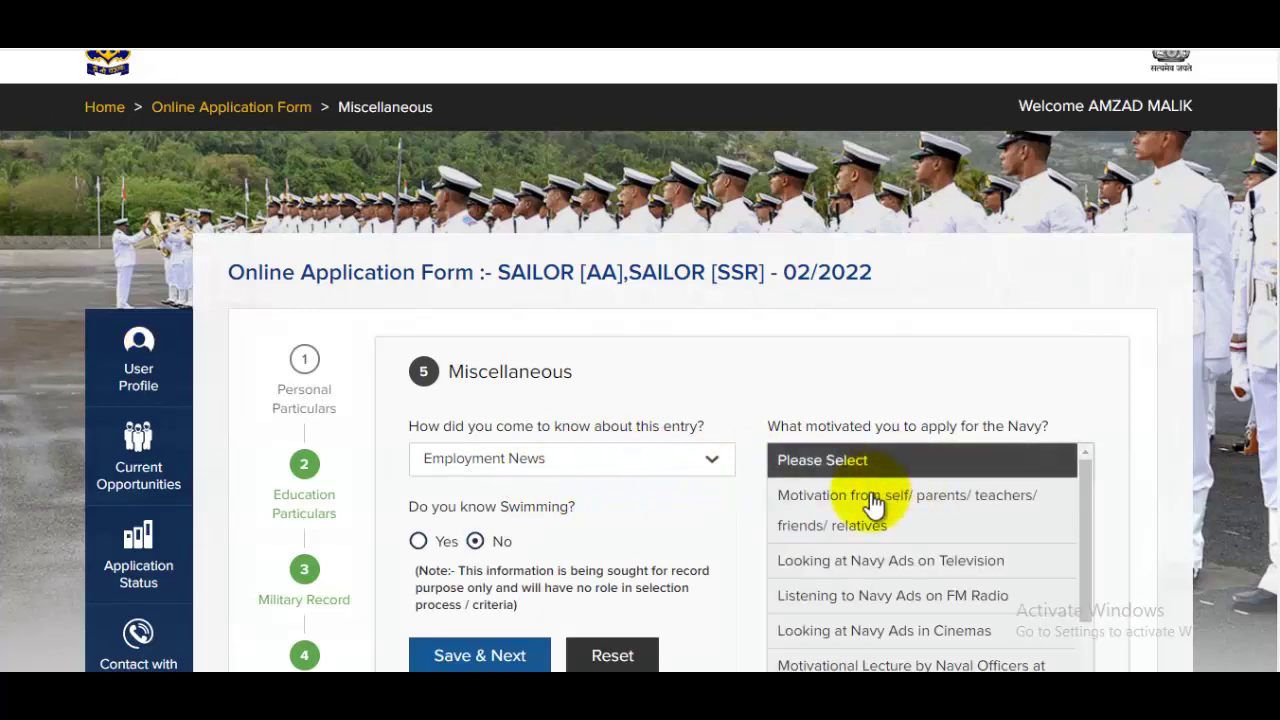
pyautogui.click(905, 518)
pyautogui.scroll(-2, 925, 512)
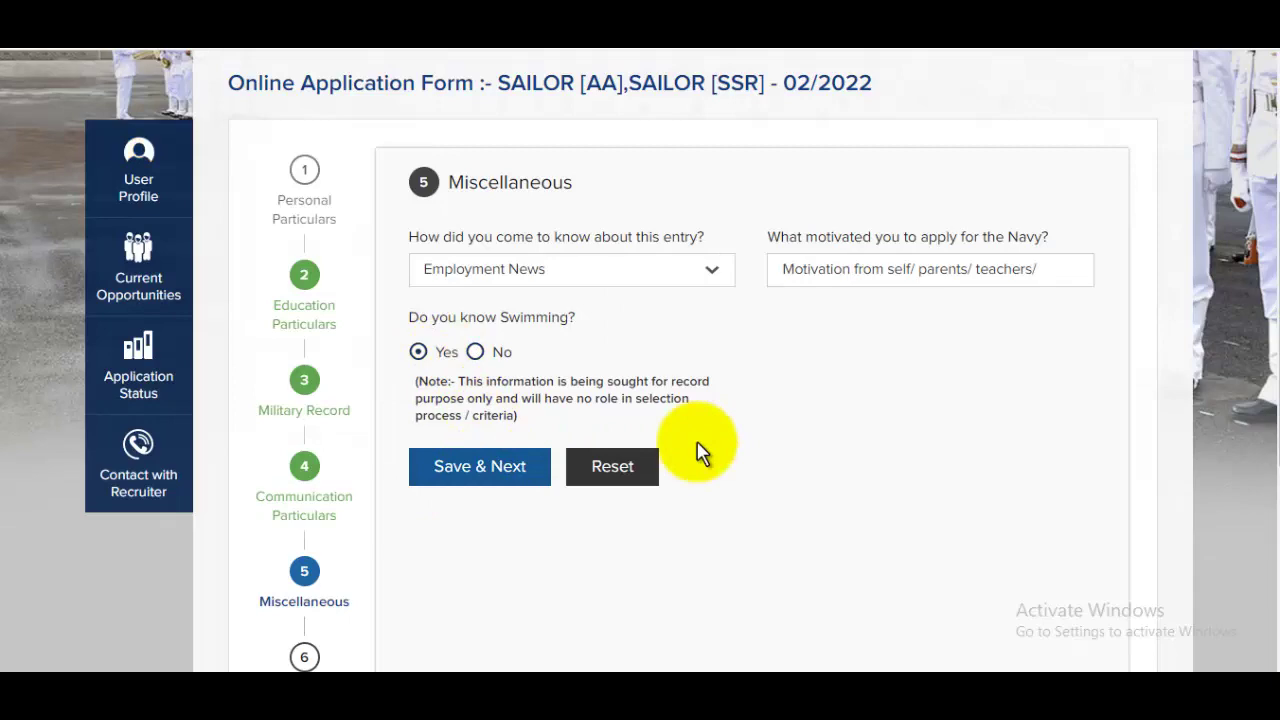
pyautogui.scroll(-5, 700, 452)
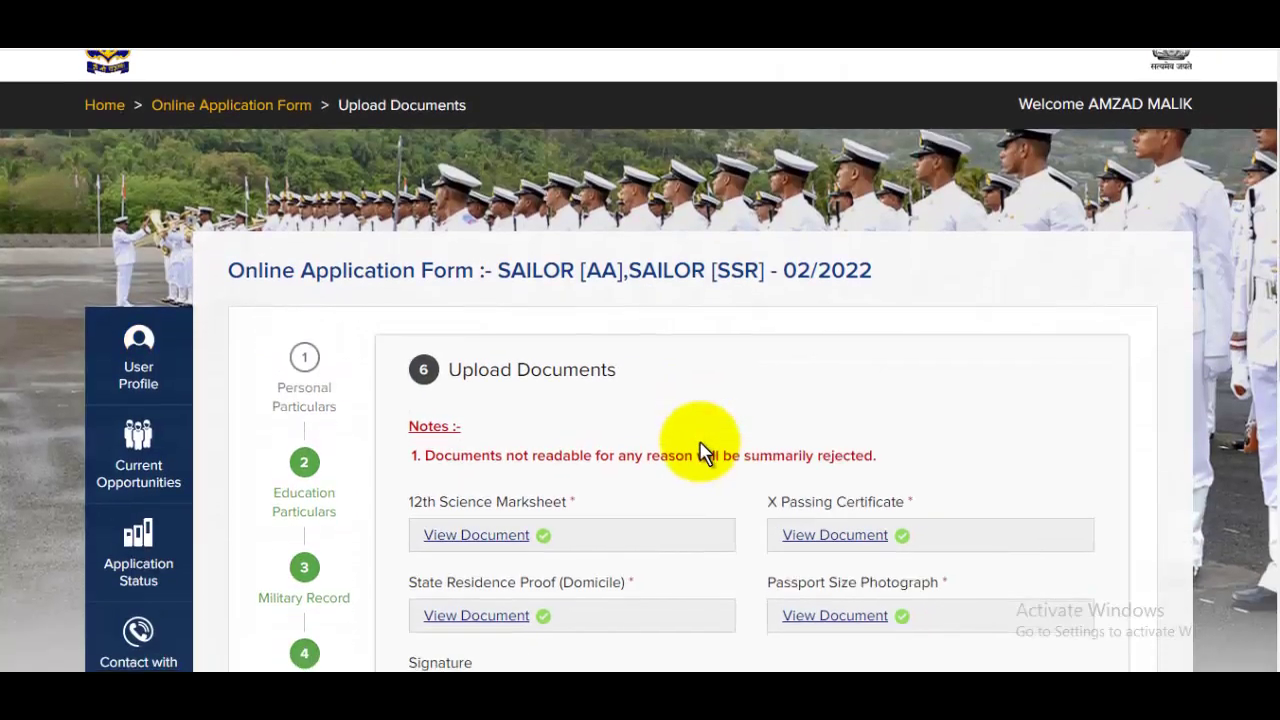
# Keep the uploaded documents and answer Yes for AA, AA Submarine and SSR
pyautogui.scroll(3, 743, 400)
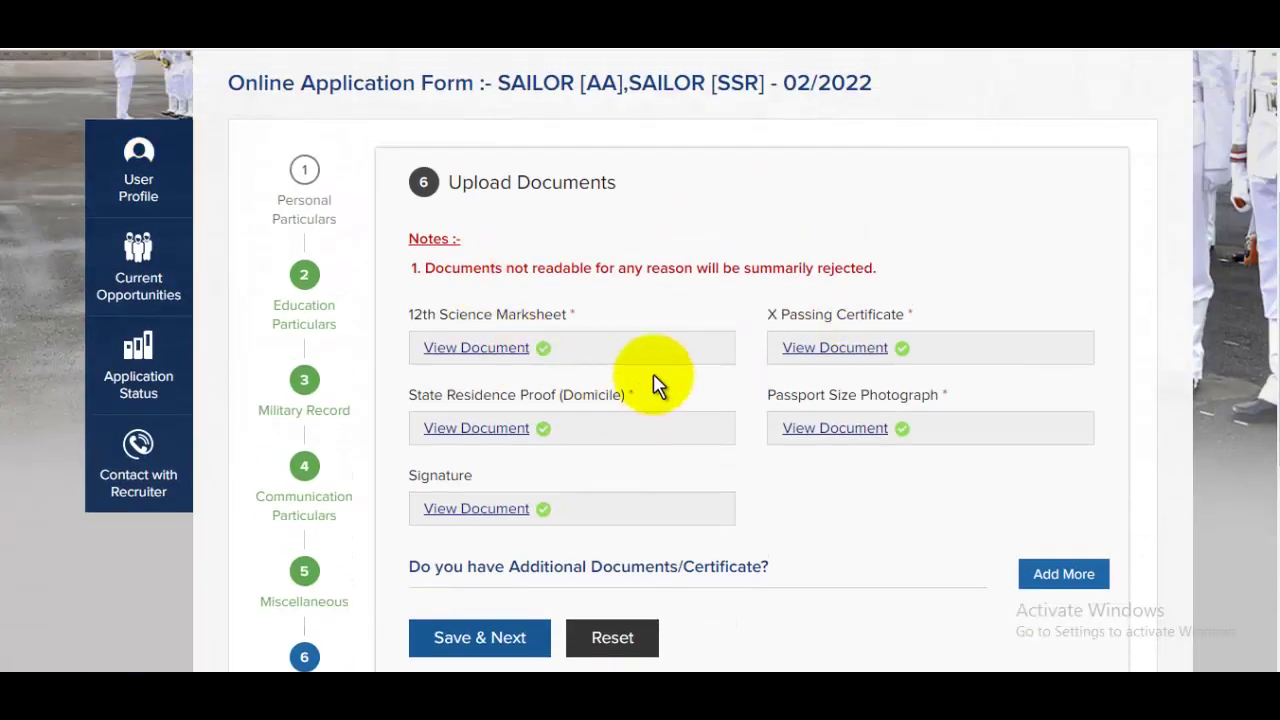
pyautogui.scroll(-2, 651, 380)
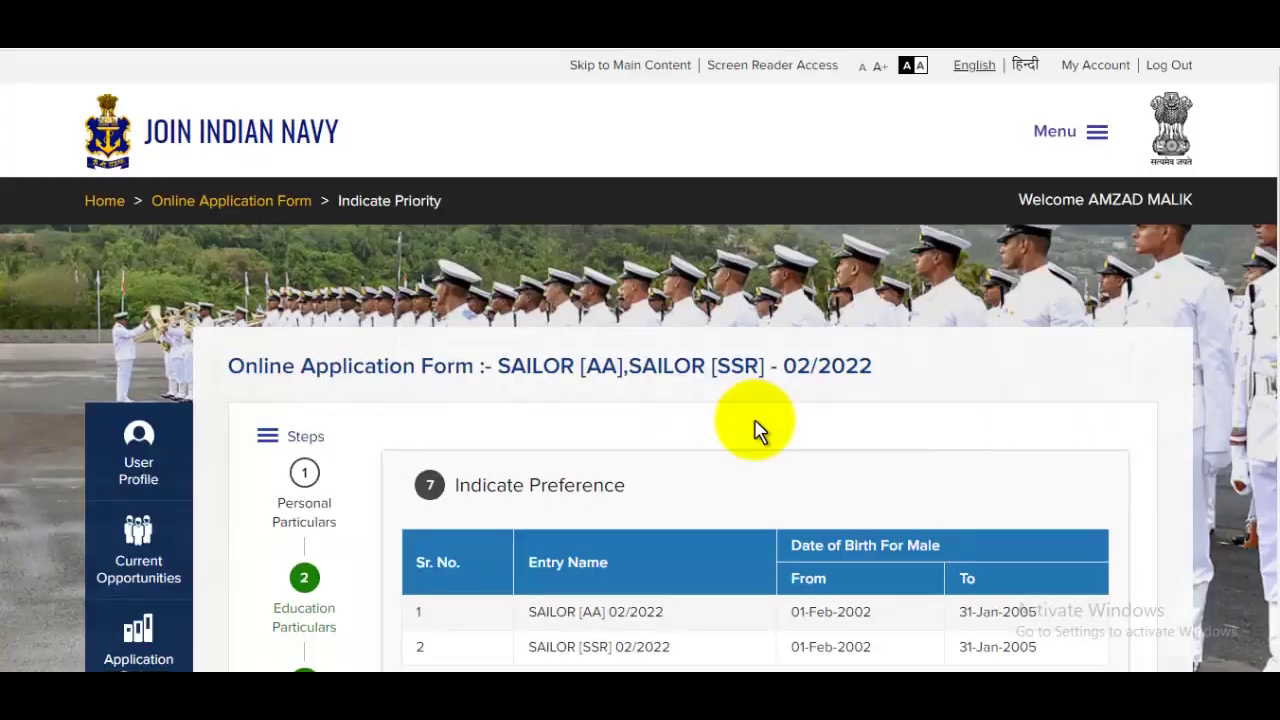
pyautogui.scroll(-4, 757, 429)
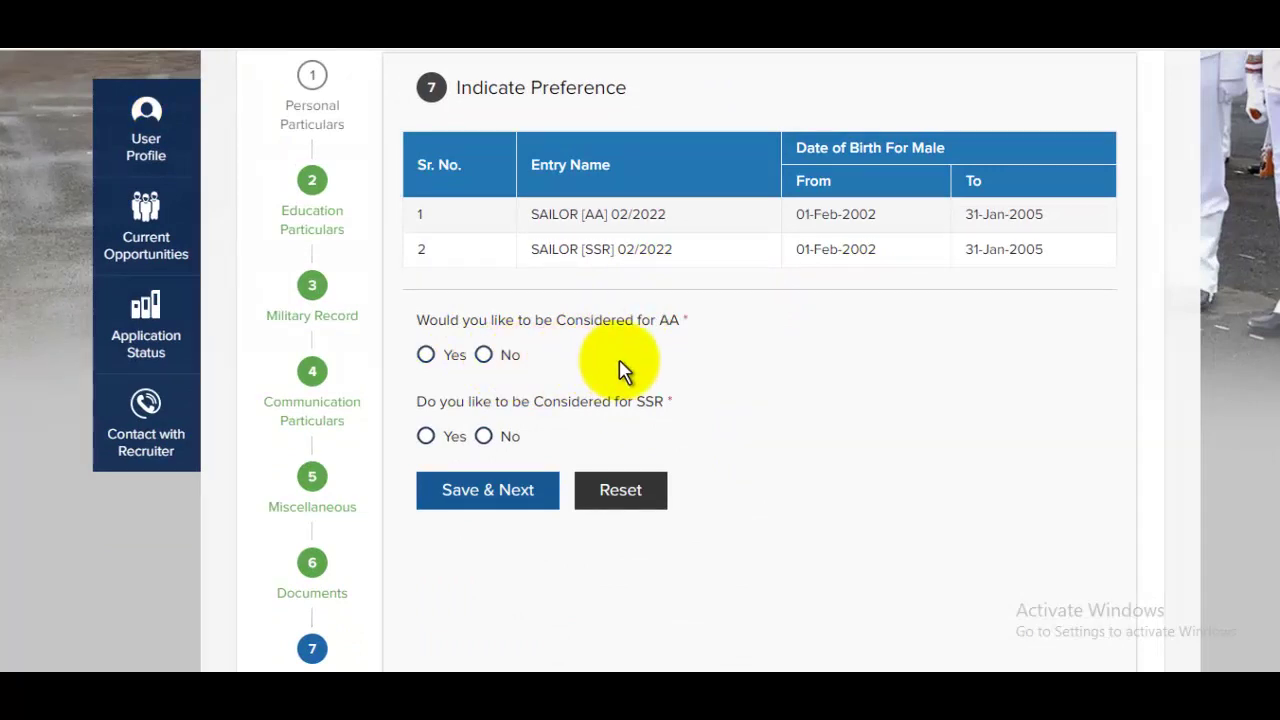
pyautogui.click(425, 358)
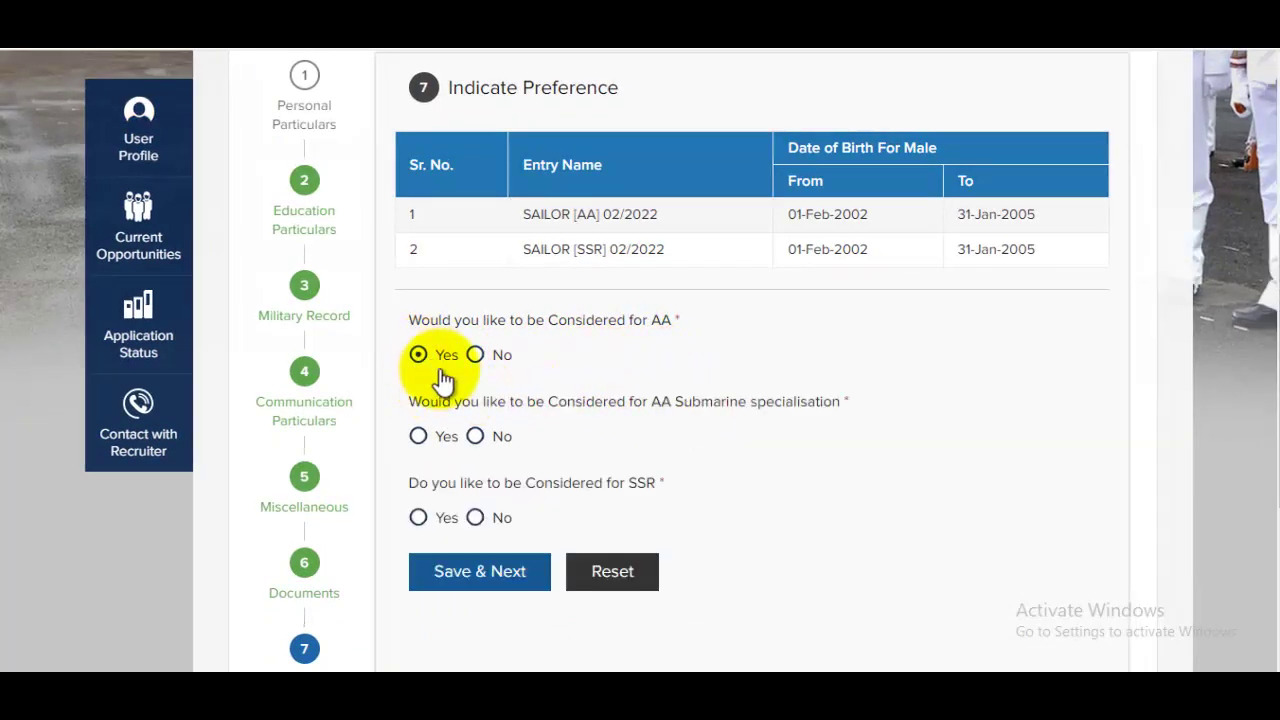
pyautogui.click(426, 442)
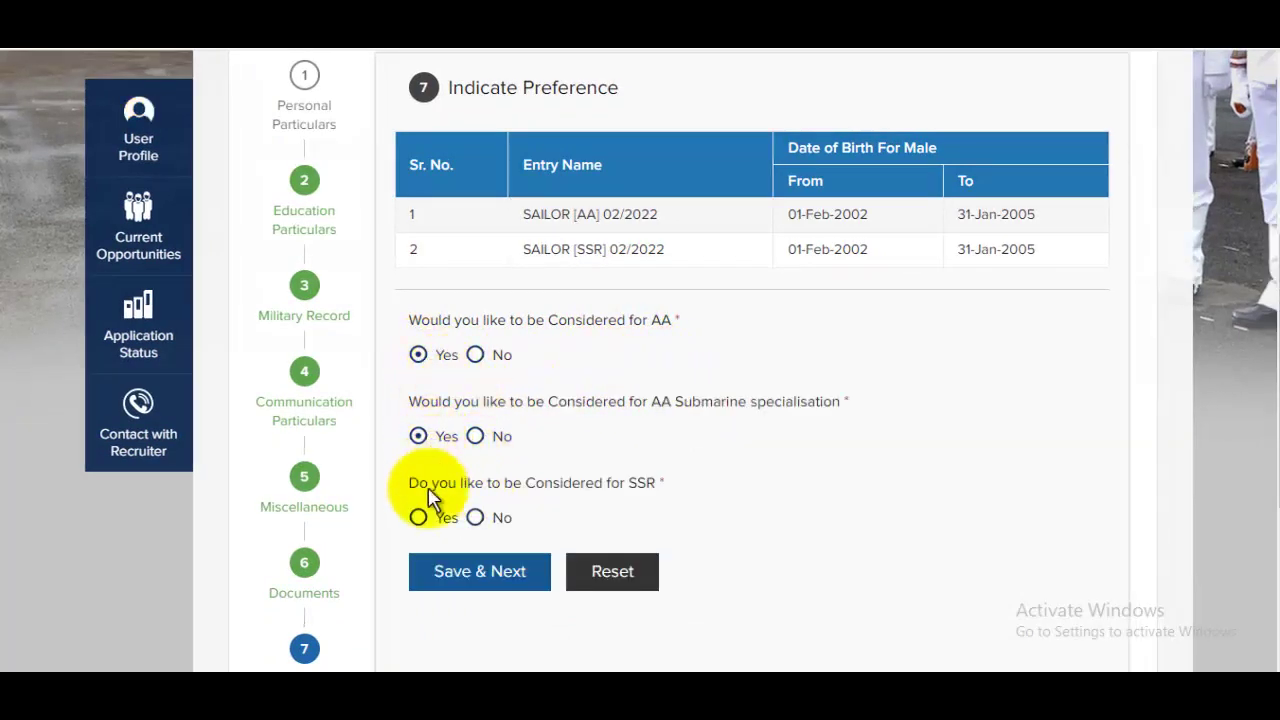
pyautogui.click(424, 518)
pyautogui.scroll(-2, 780, 466)
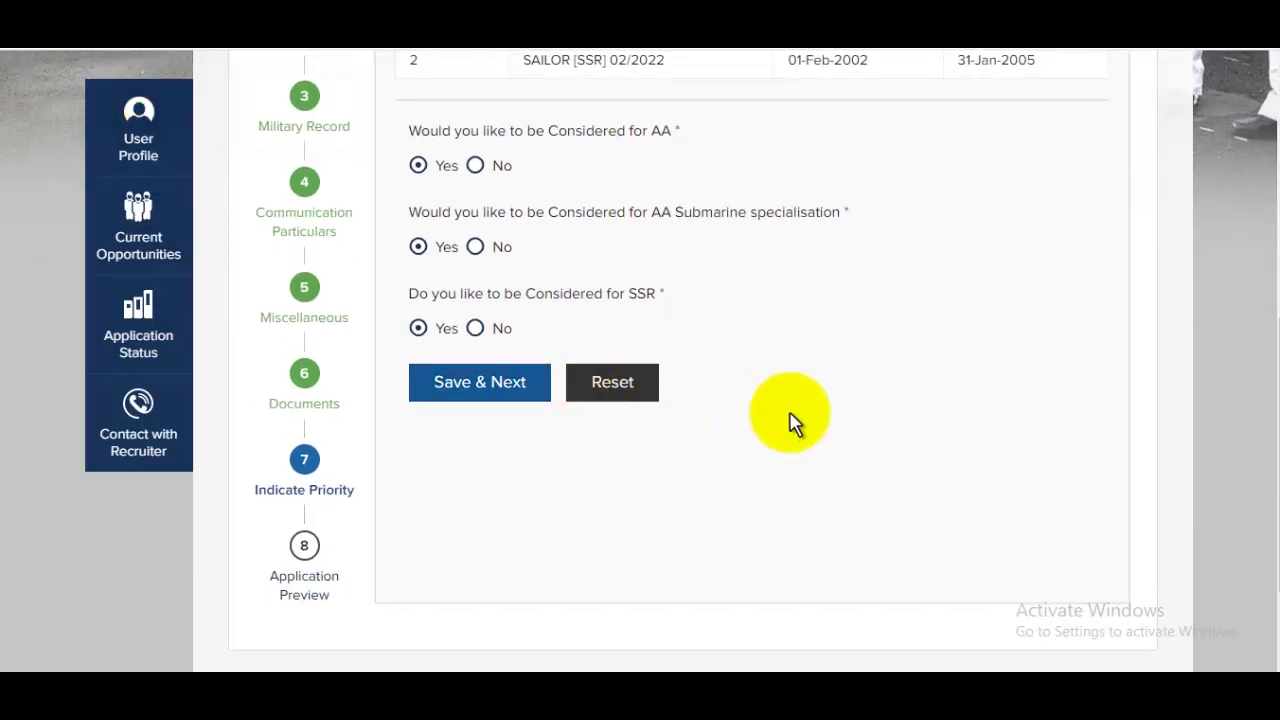
pyautogui.scroll(-5, 791, 420)
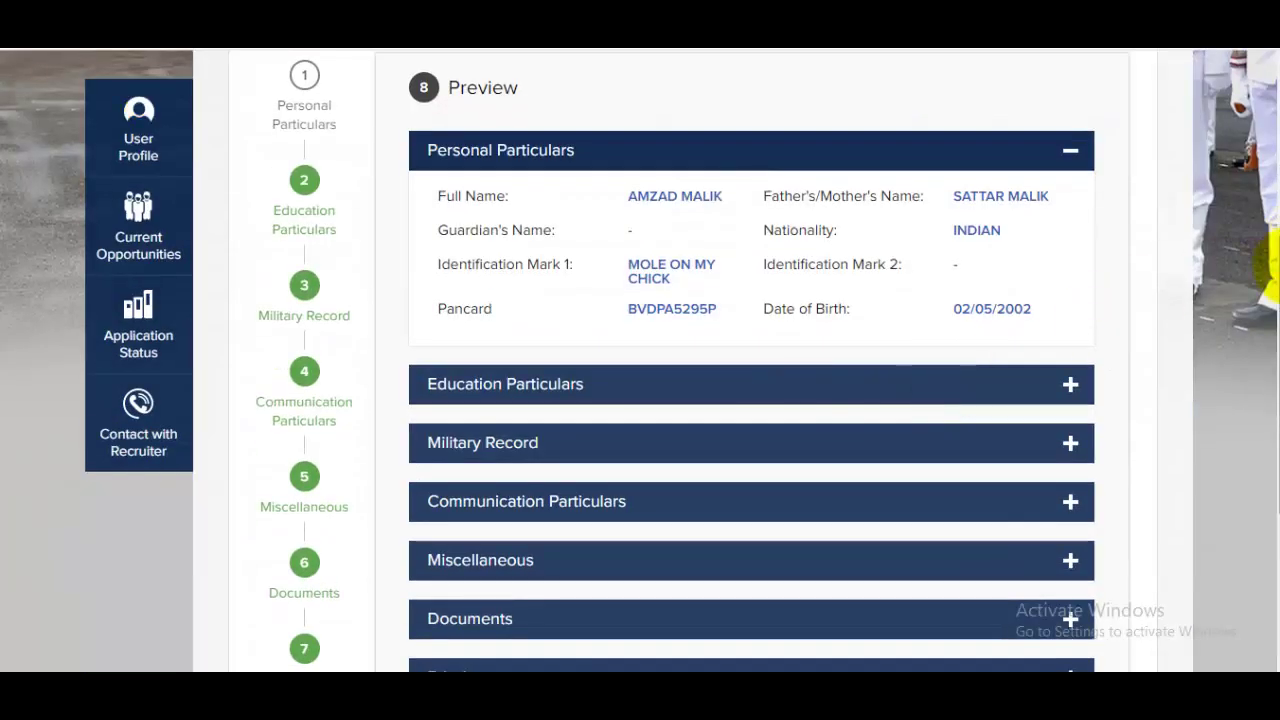
# Scroll through the application preview, then go to the list of all applications
pyautogui.moveTo(1265, 258); pyautogui.dragTo(1260, 443)
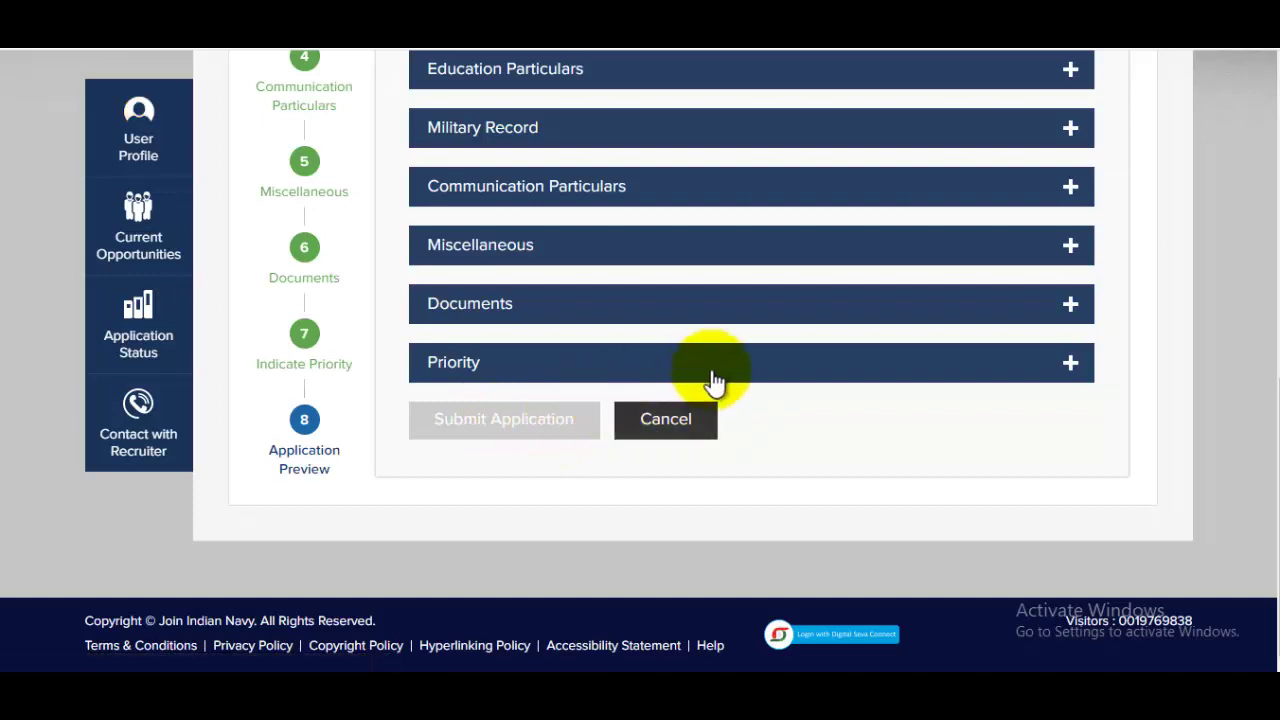
pyautogui.scroll(3, 1003, 465)
pyautogui.scroll(3, 1000, 457)
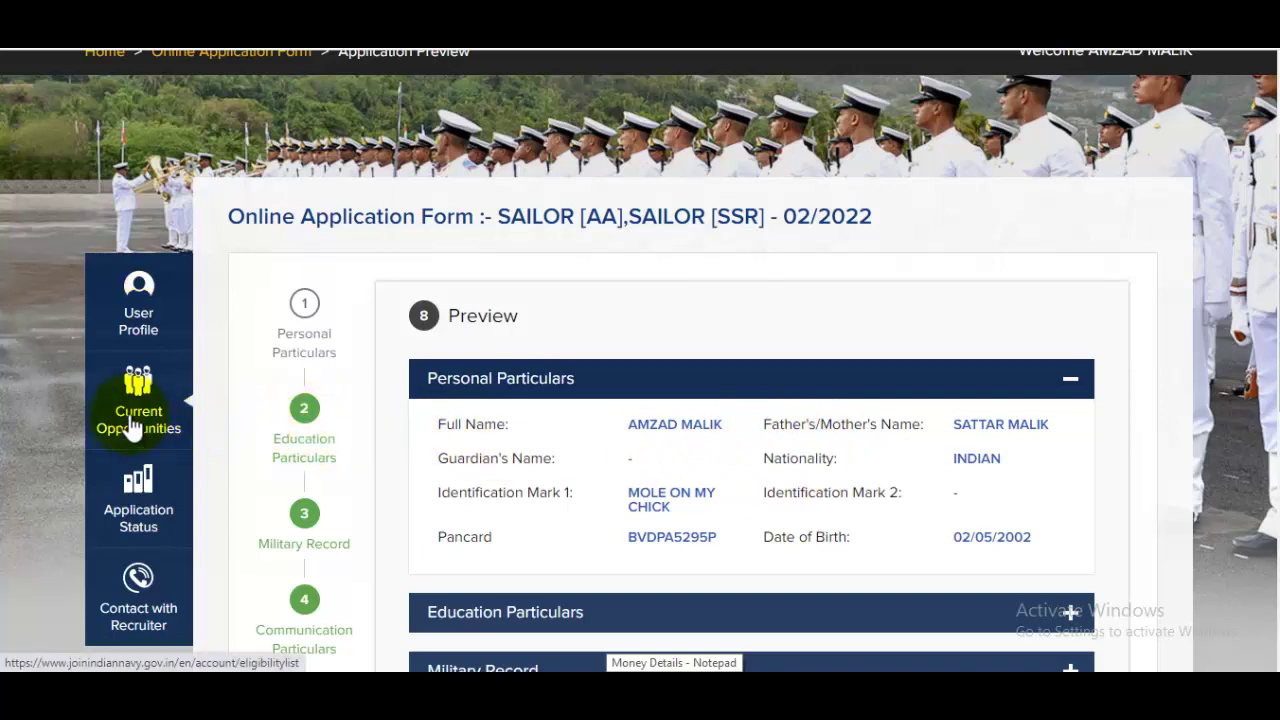
pyautogui.click(140, 485)
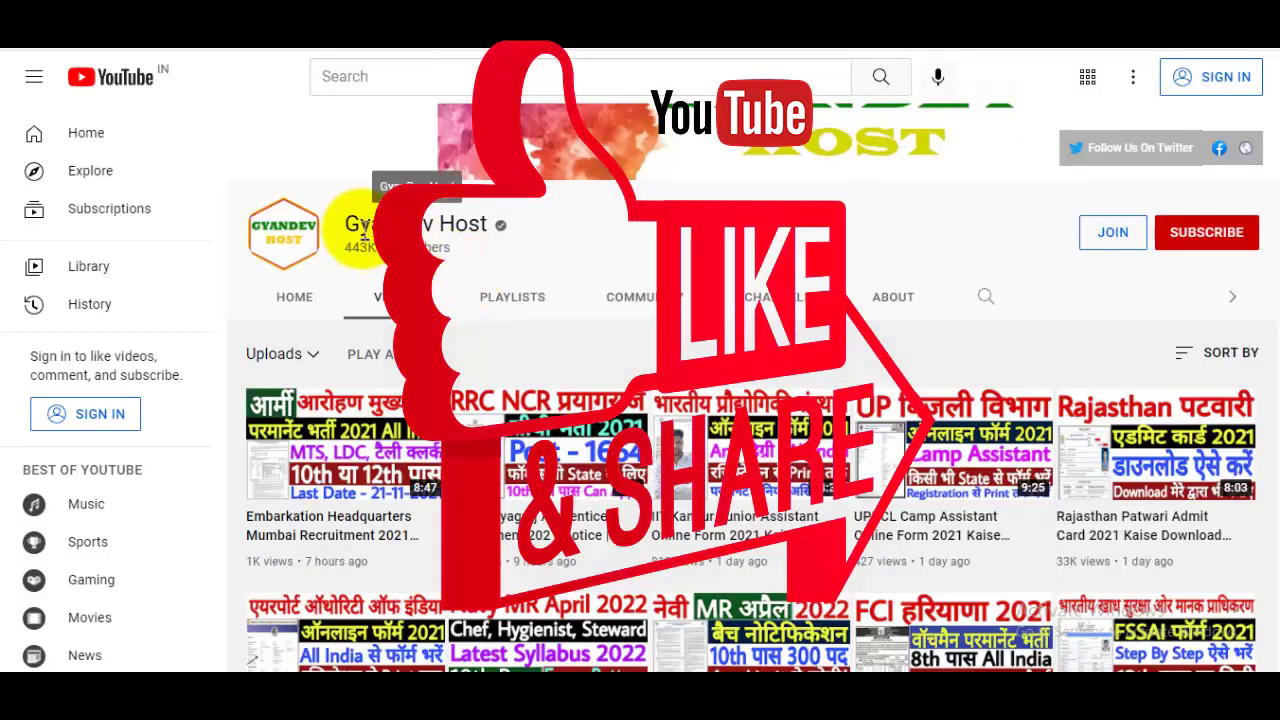
pyautogui.moveTo(358, 224); pyautogui.dragTo(510, 228)
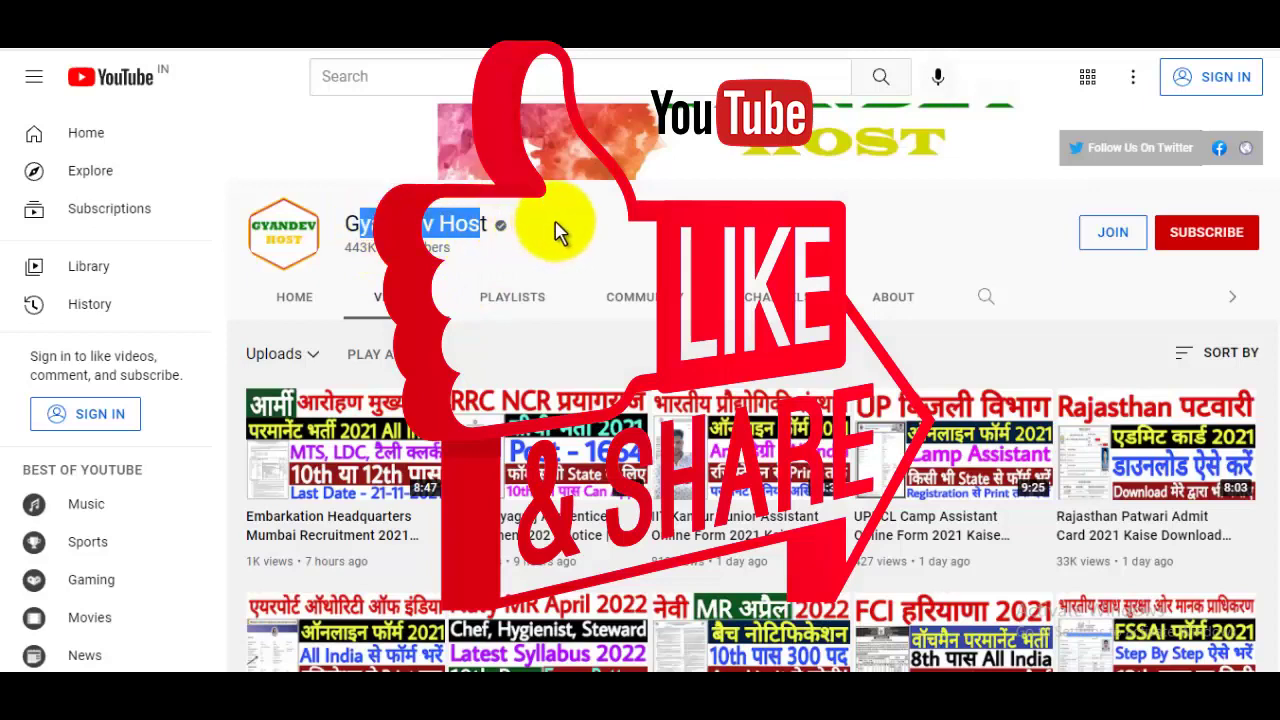